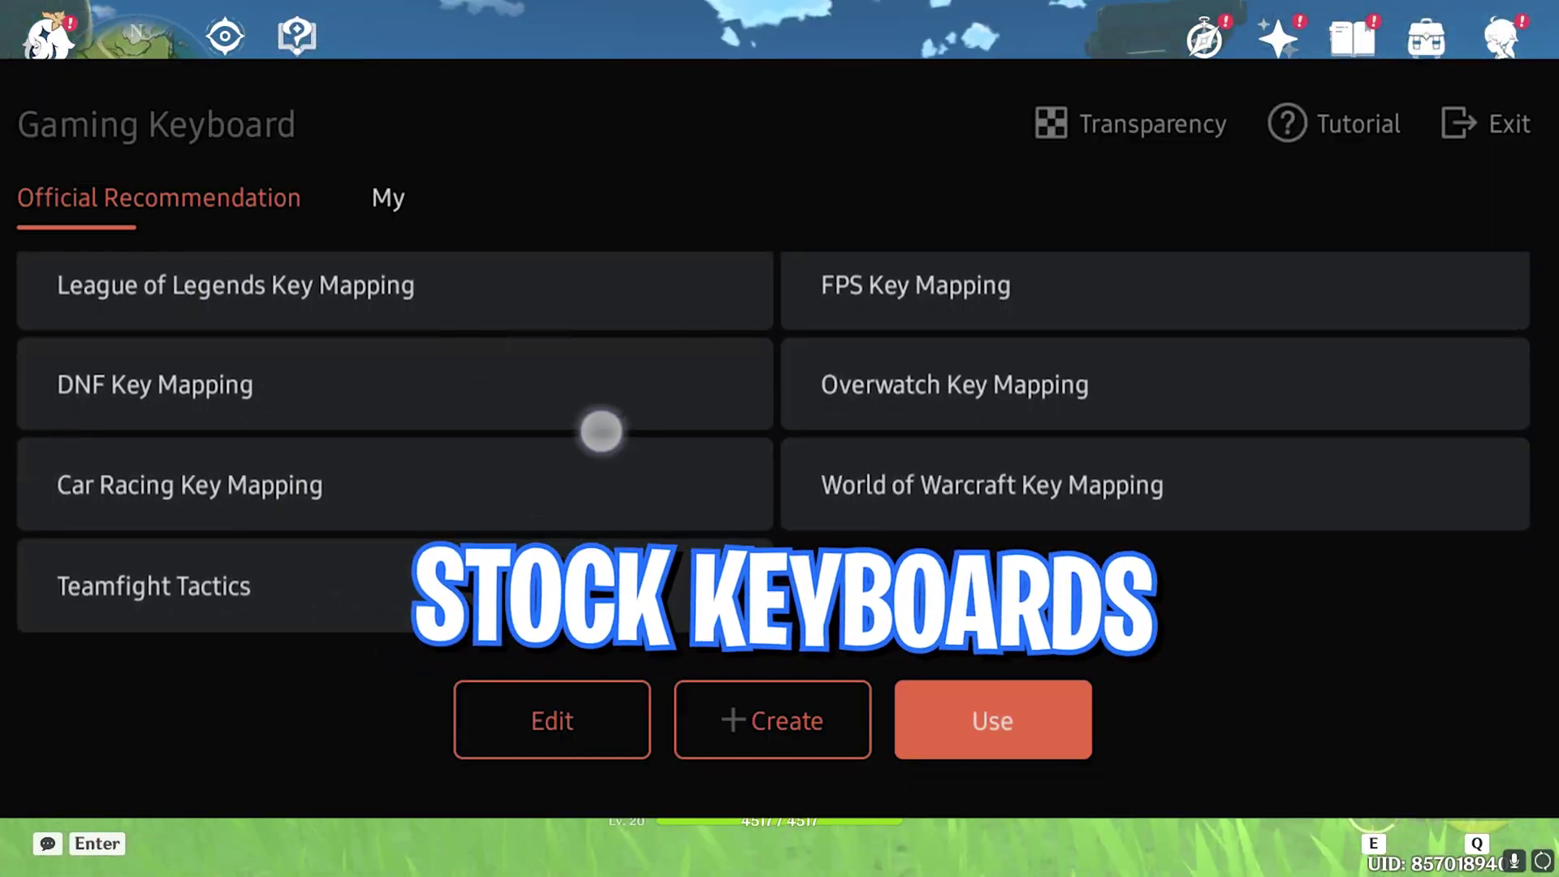
Step: In the Gaming Keyboard's My tab, create a custom keyboard and add two key buttons
{"action": "left_click", "coordinate": [393, 198]}
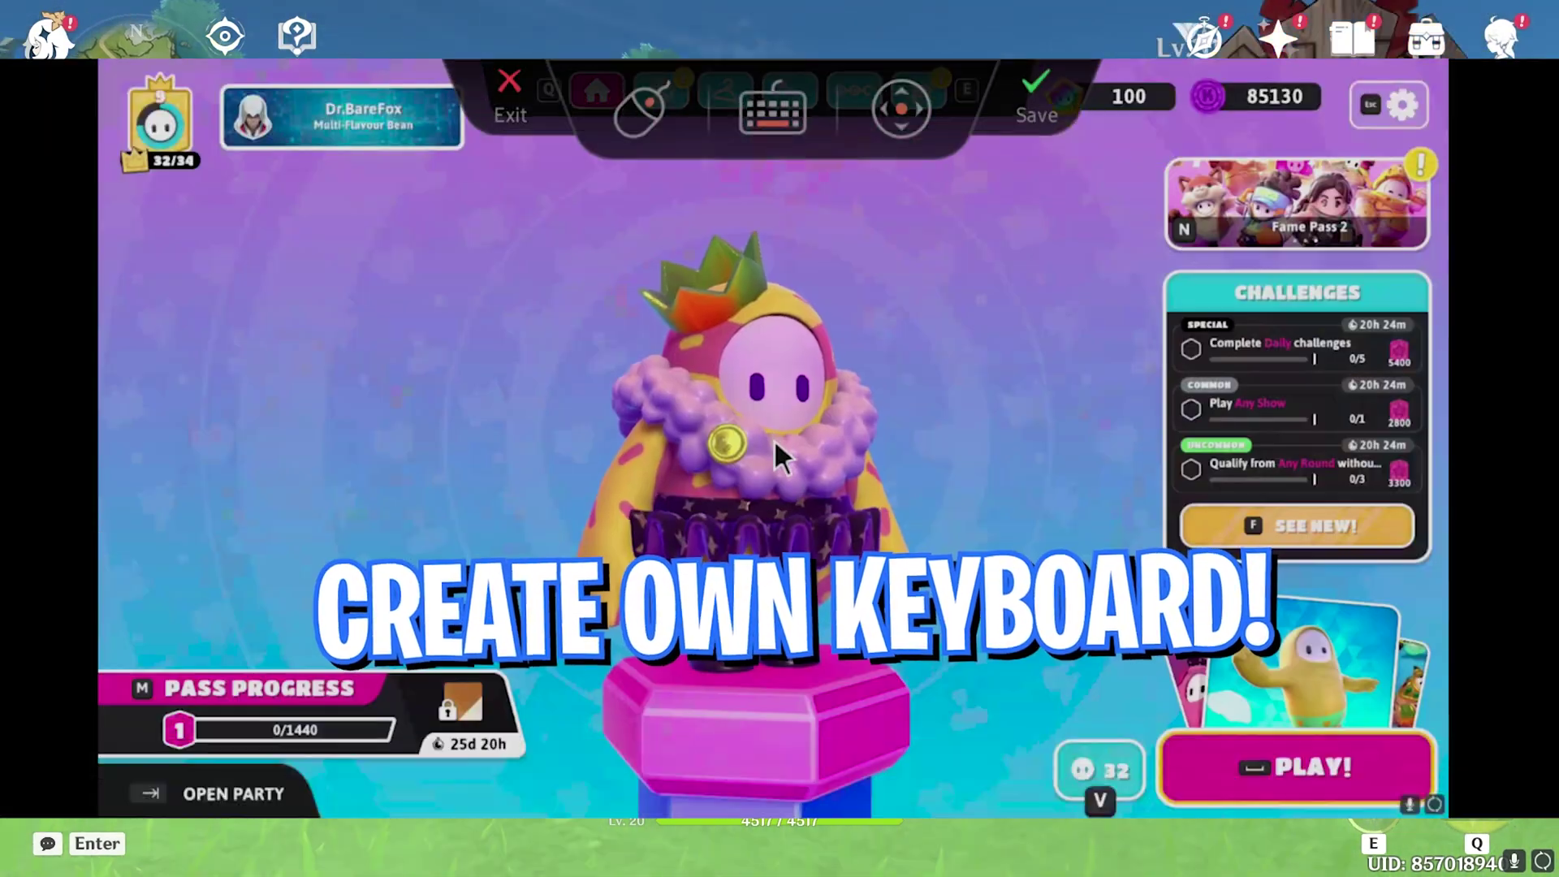
{"action": "left_click", "coordinate": [772, 113]}
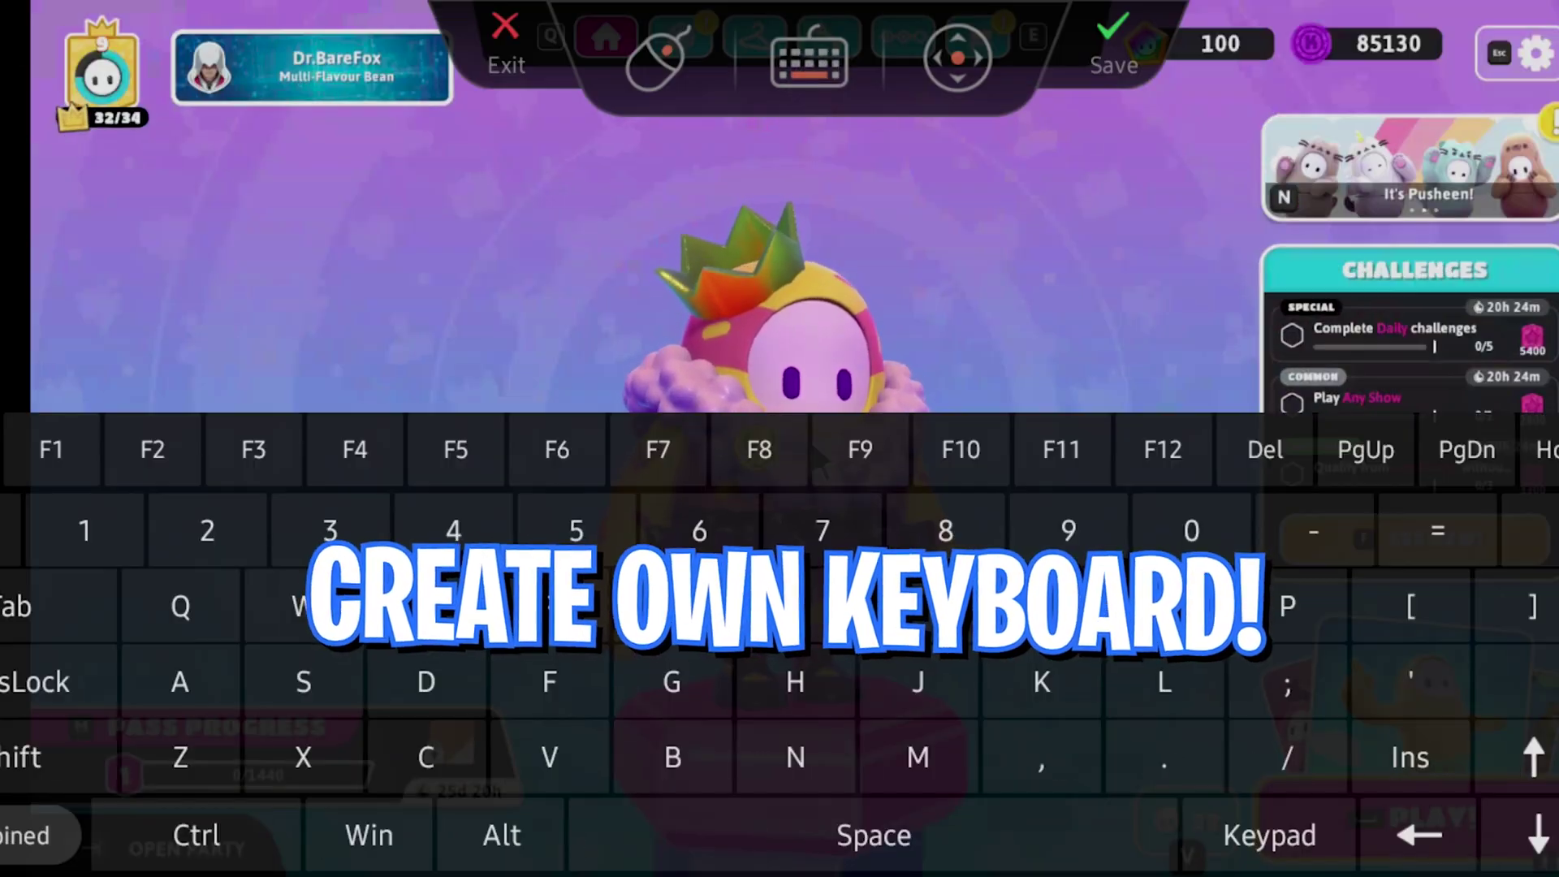
{"action": "left_click", "coordinate": [549, 580]}
{"action": "left_click", "coordinate": [867, 580]}
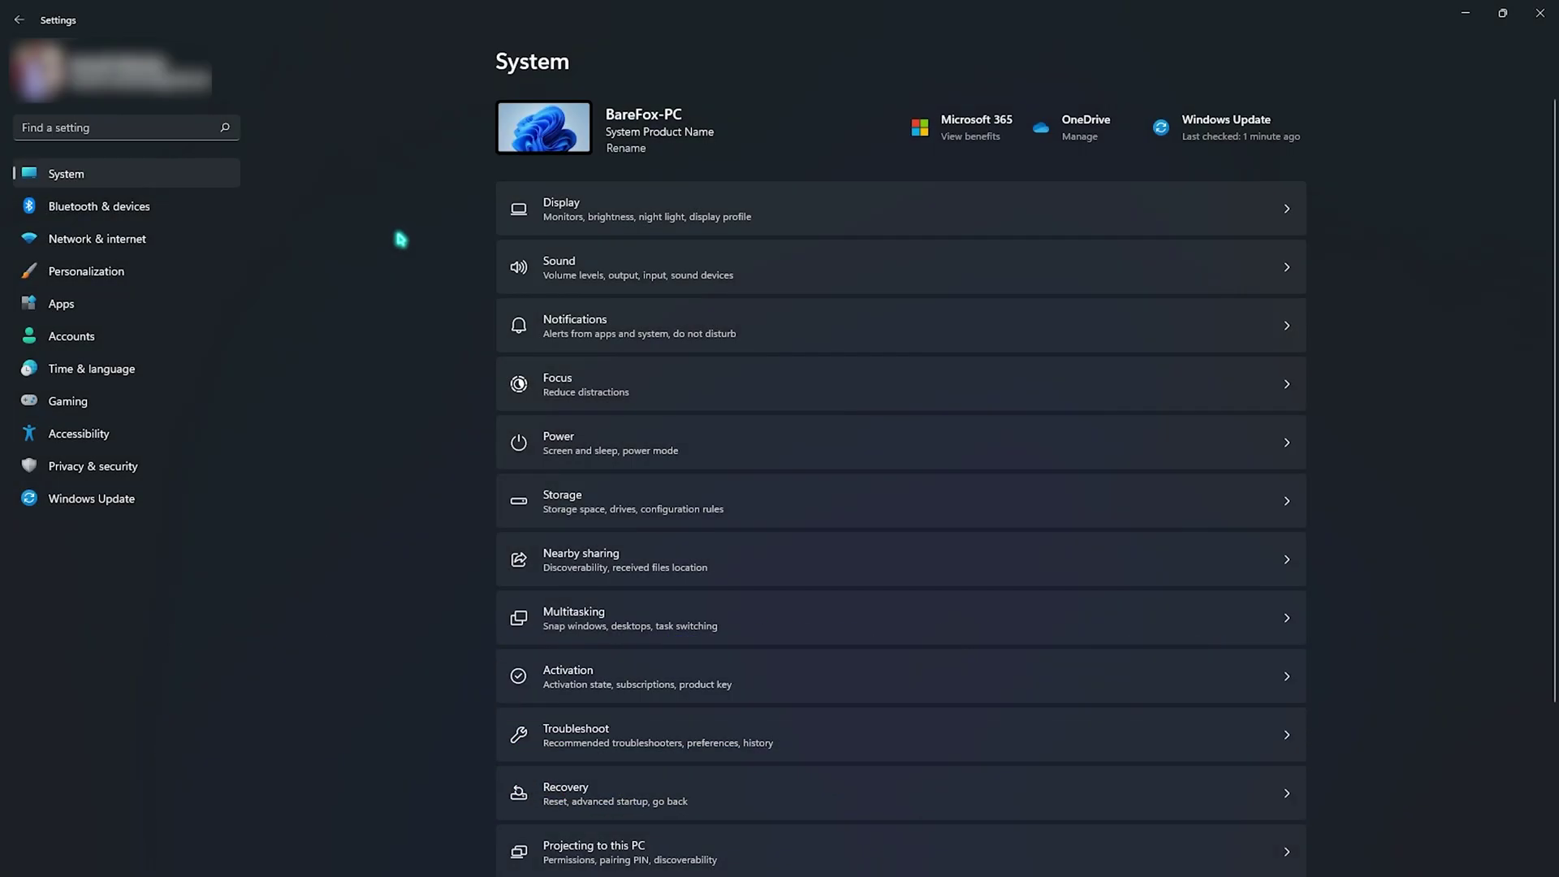
Step: Go to Gaming settings and open the Game Mode page with Game Mode switched on
{"action": "left_click", "coordinate": [69, 403]}
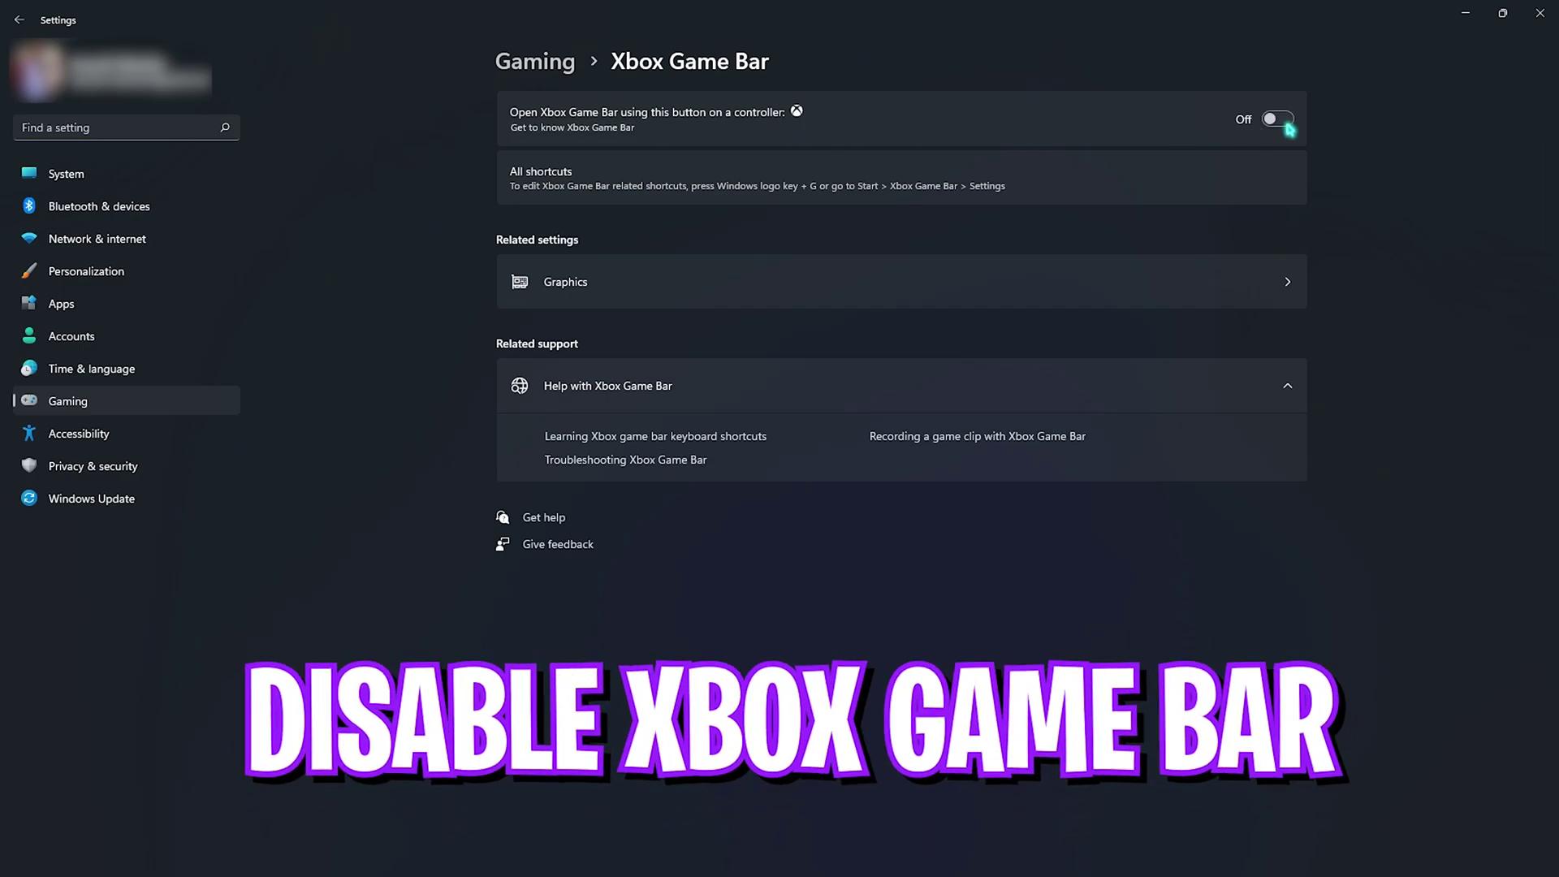
{"action": "left_click", "coordinate": [556, 65]}
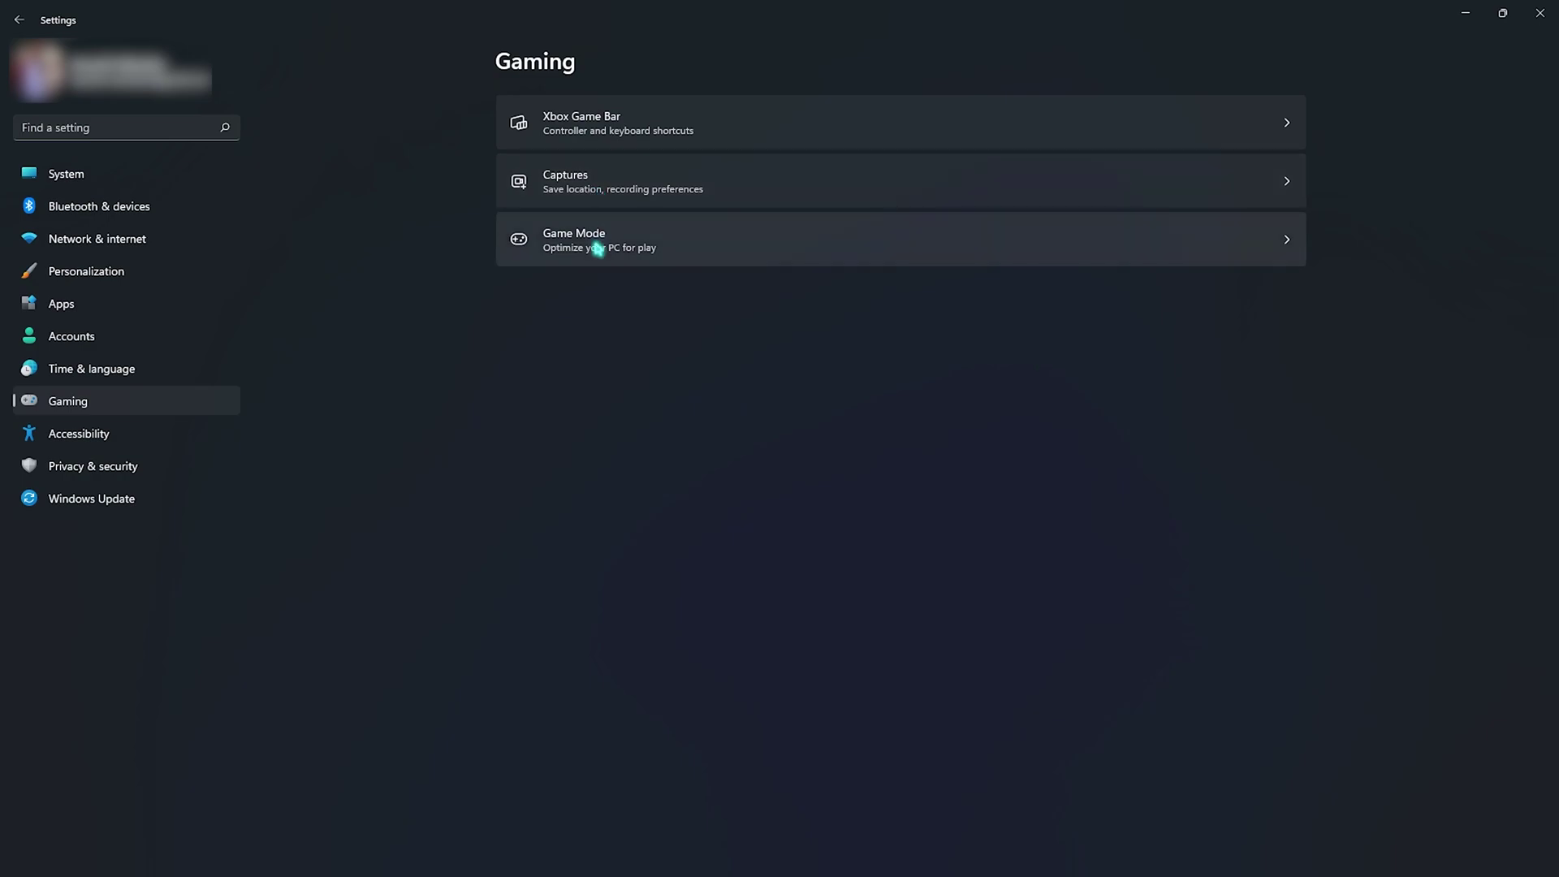
{"action": "left_click", "coordinate": [598, 249]}
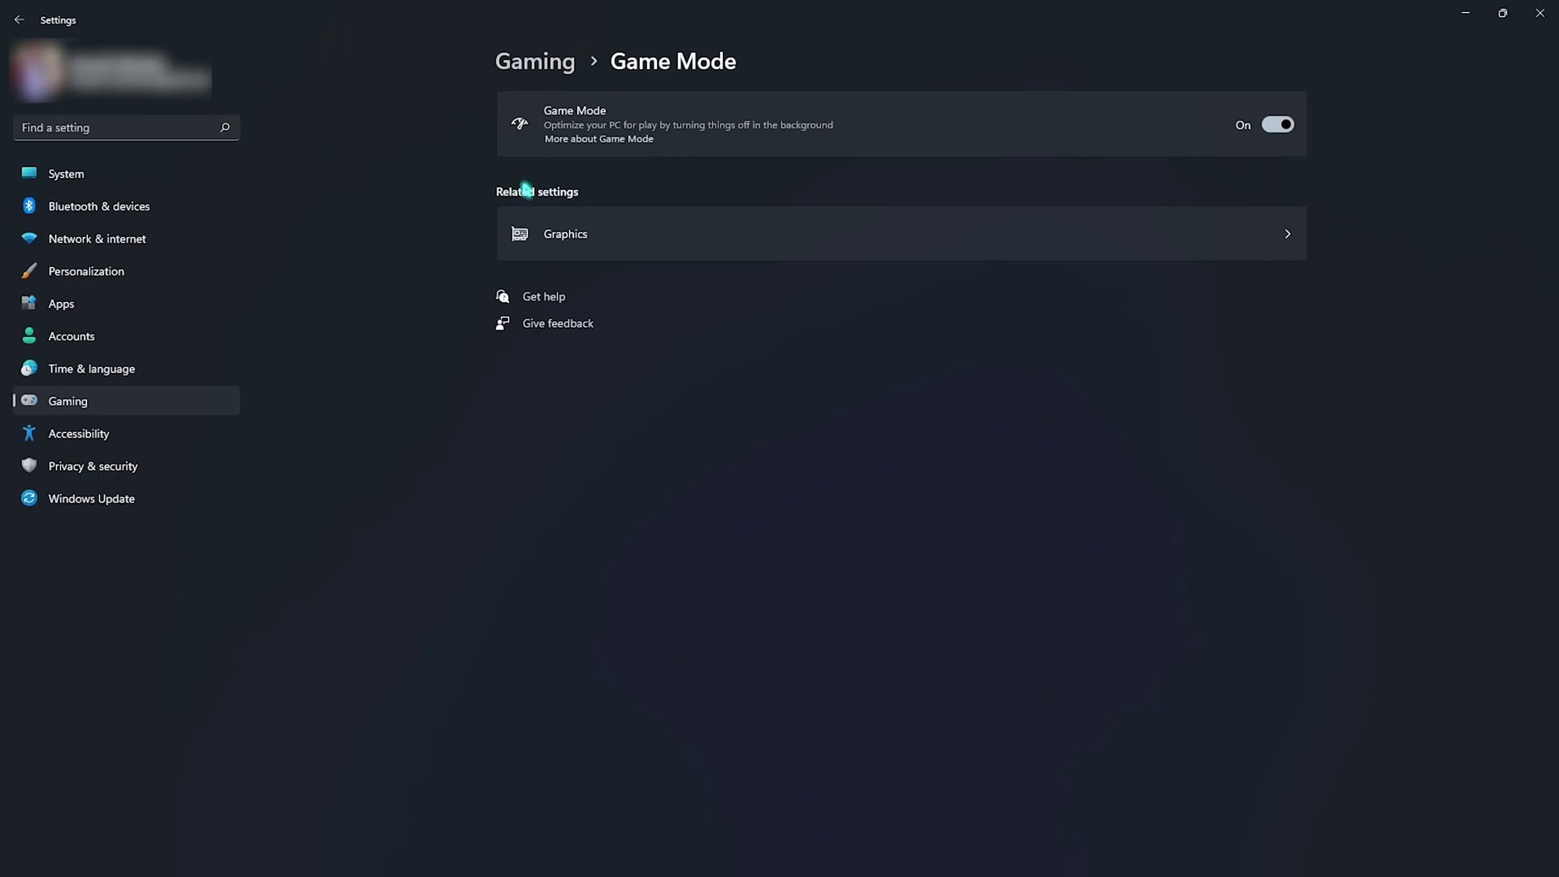
Step: Confirm GPU scheduling and windowed-game optimizations are on in default graphics settings, then return to Graphics
{"action": "left_click", "coordinate": [557, 257]}
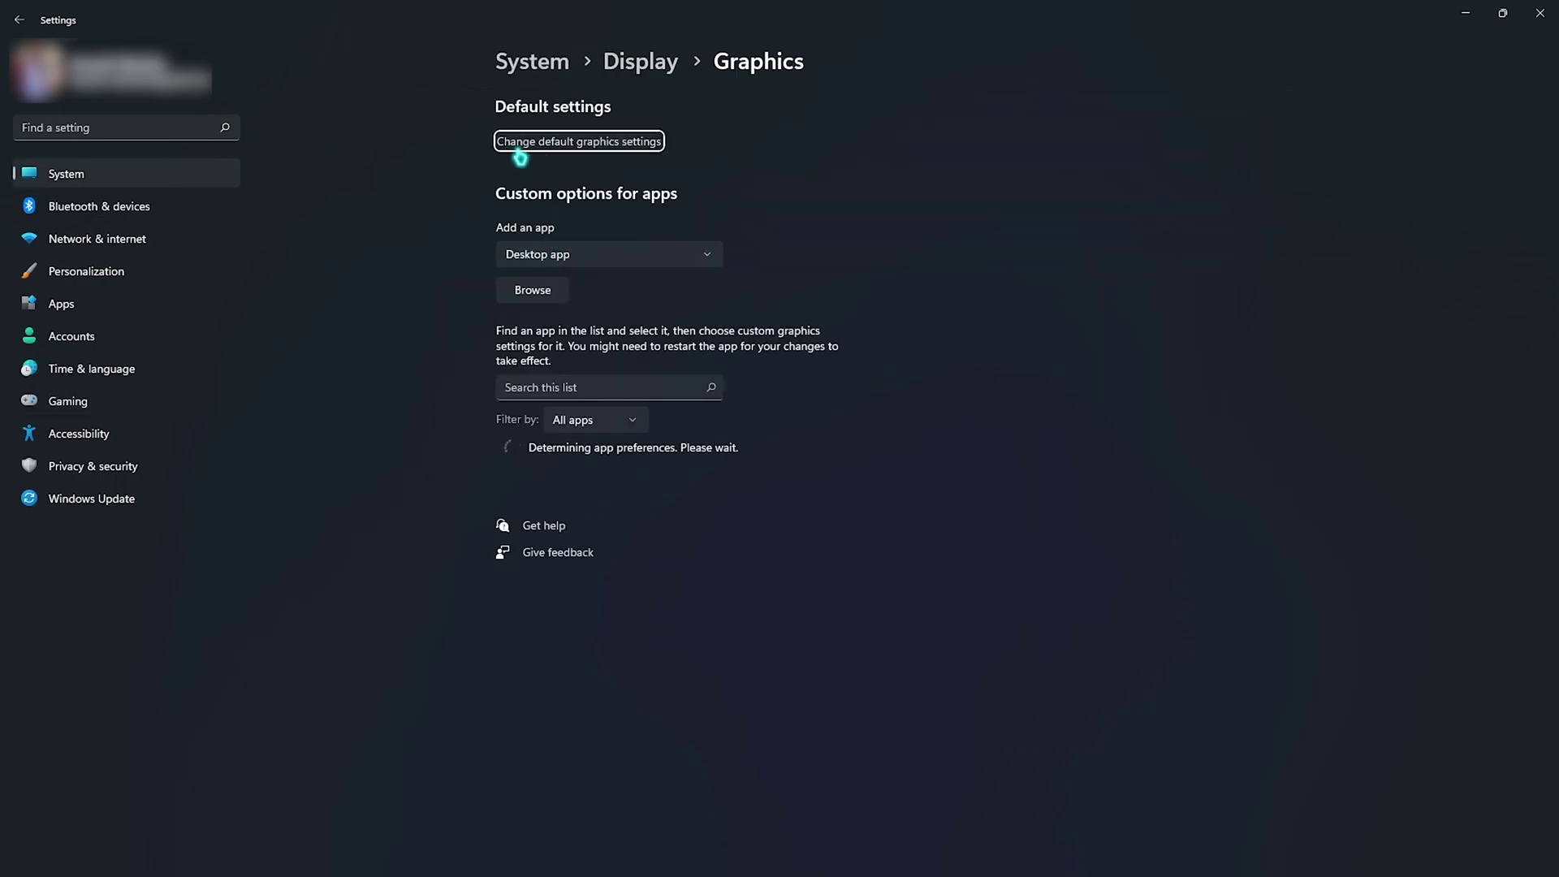
{"action": "left_click", "coordinate": [535, 154]}
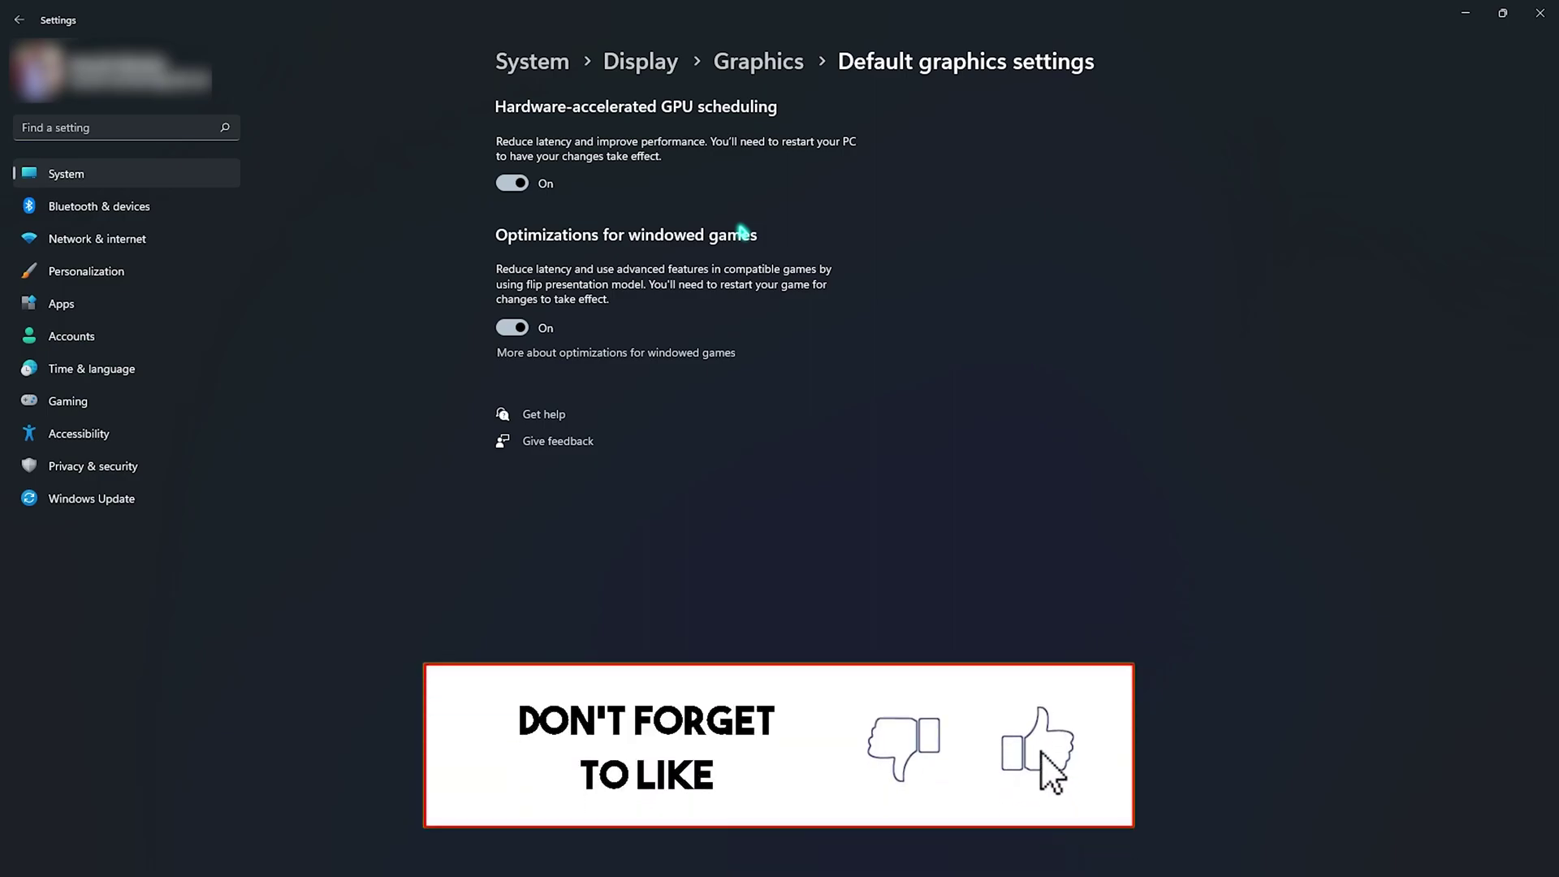
{"action": "left_click", "coordinate": [760, 63]}
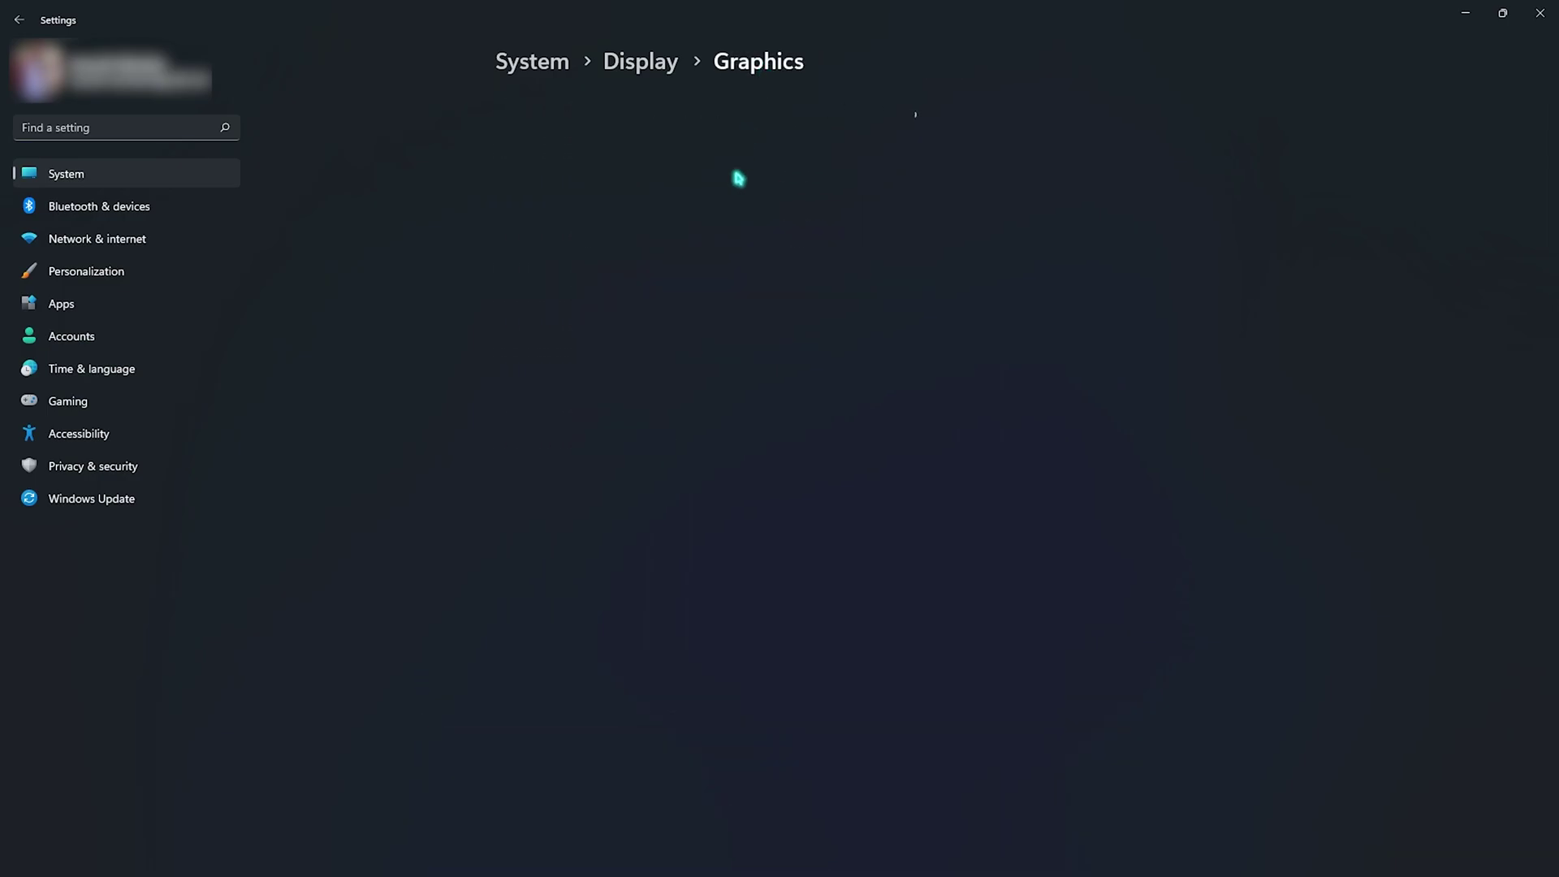
Step: Look through the Graphics app list, starting and then cancelling adding a desktop app
{"action": "scroll", "coordinate": [733, 546], "scroll_direction": "down", "scroll_amount": 5}
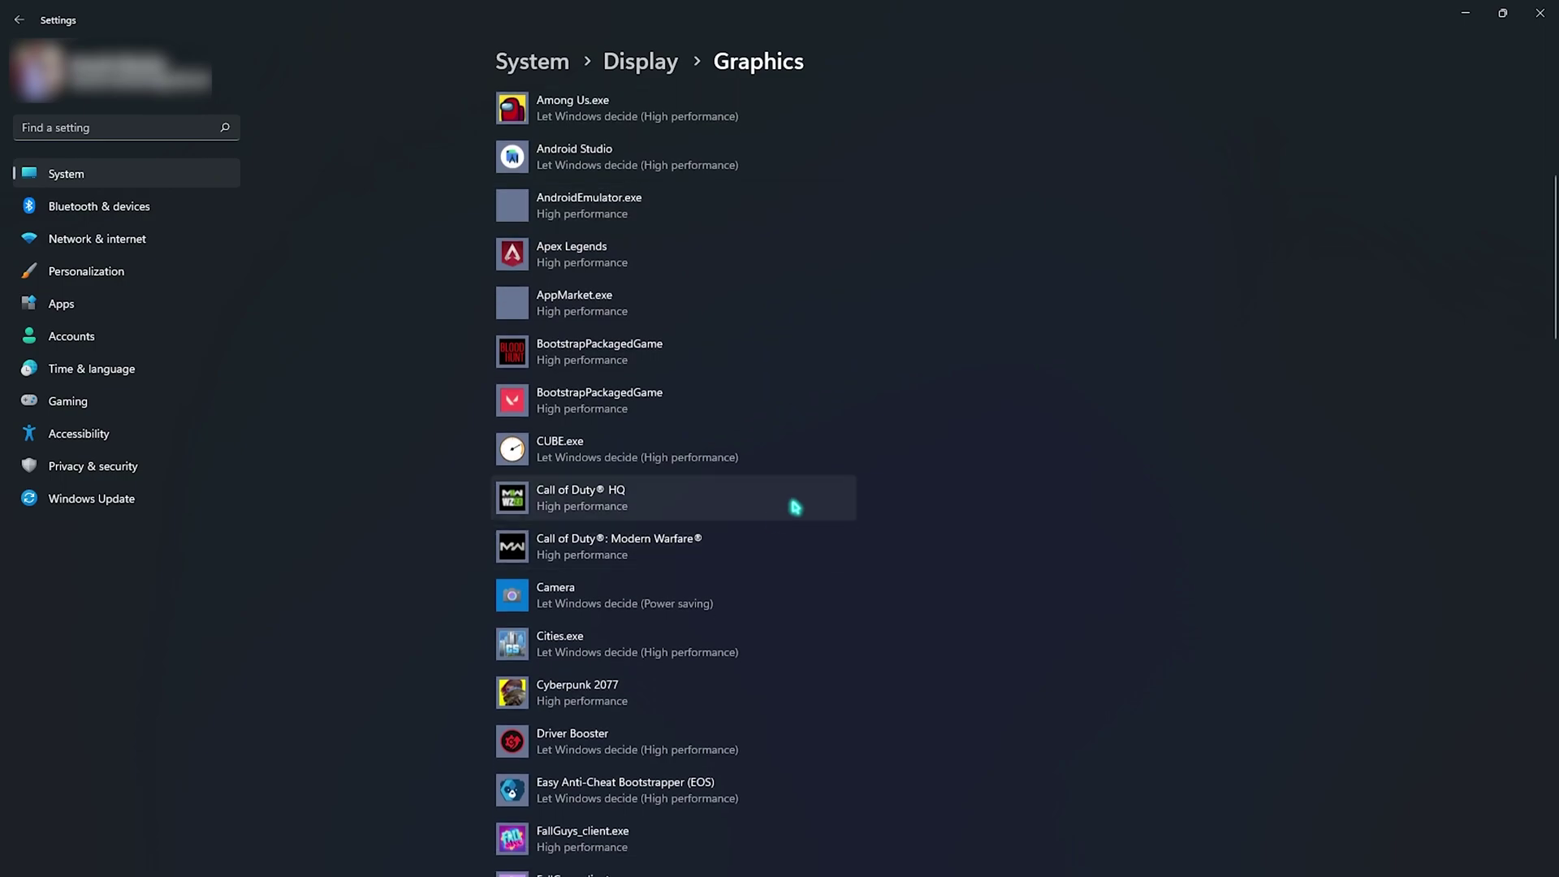
{"action": "scroll", "coordinate": [893, 438], "scroll_direction": "up", "scroll_amount": 5}
{"action": "scroll", "coordinate": [935, 415], "scroll_direction": "down", "scroll_amount": 2}
{"action": "scroll", "coordinate": [935, 416], "scroll_direction": "down", "scroll_amount": 8}
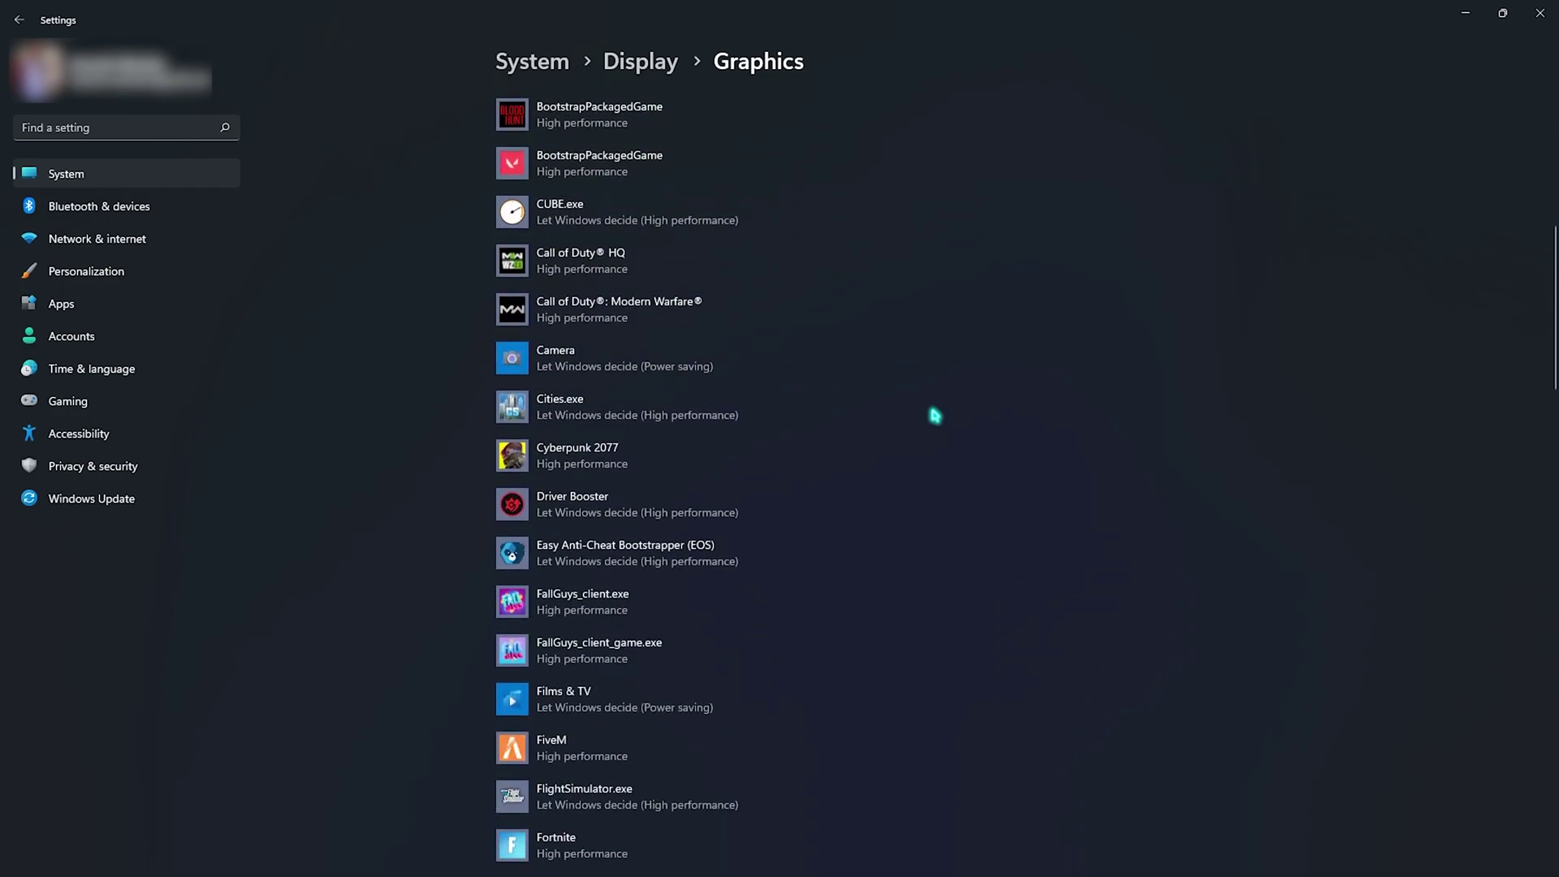
{"action": "scroll", "coordinate": [933, 414], "scroll_direction": "up", "scroll_amount": 2}
{"action": "scroll", "coordinate": [685, 352], "scroll_direction": "down", "scroll_amount": 3}
{"action": "scroll", "coordinate": [763, 416], "scroll_direction": "down", "scroll_amount": 1}
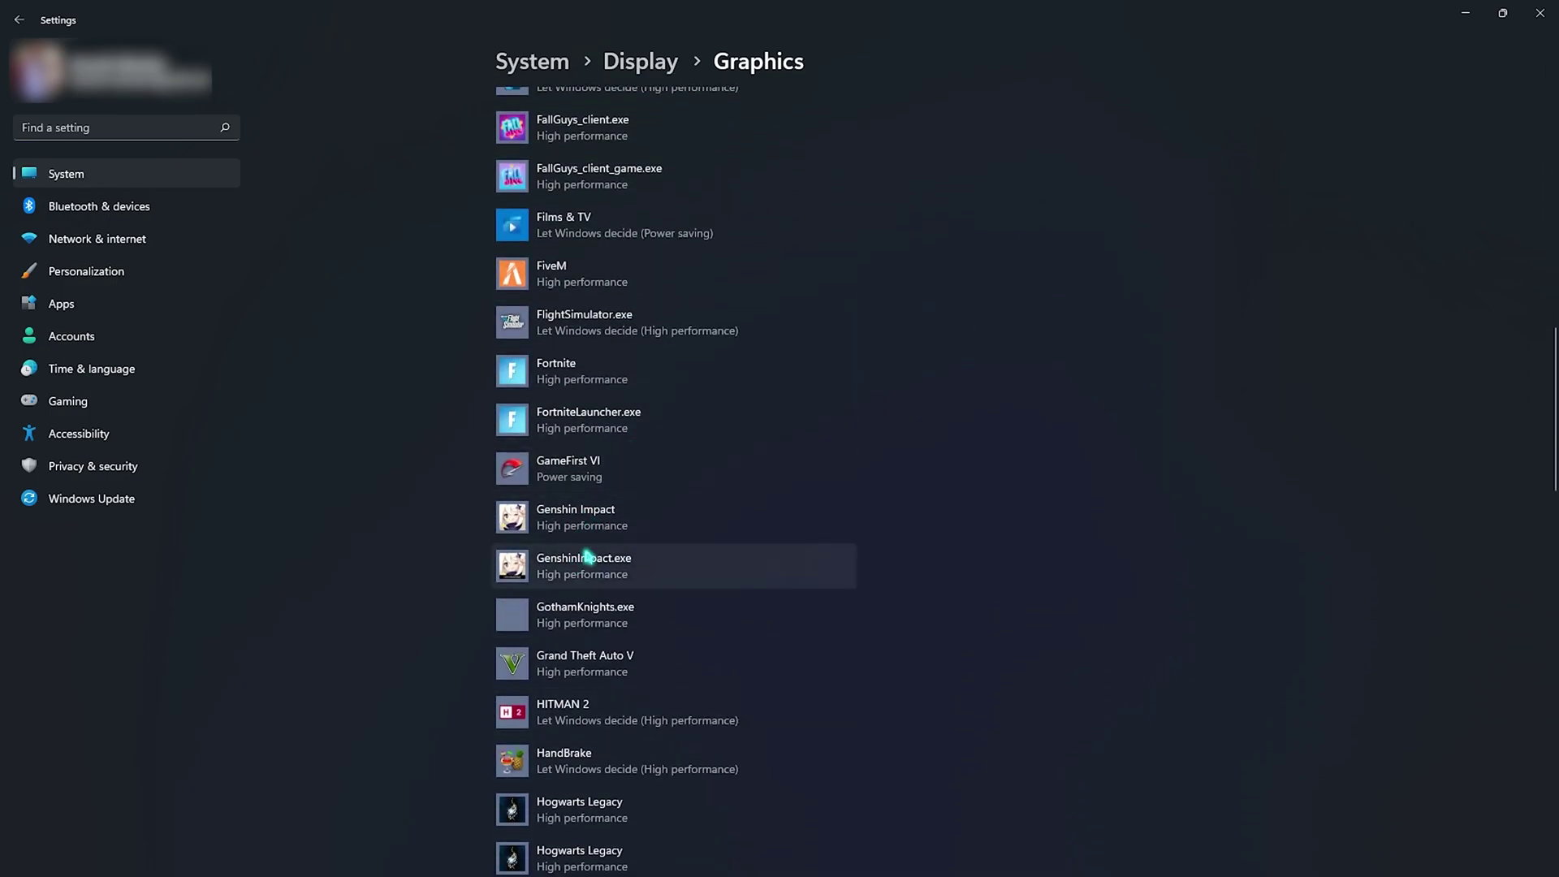
{"action": "scroll", "coordinate": [641, 554], "scroll_direction": "up", "scroll_amount": 15}
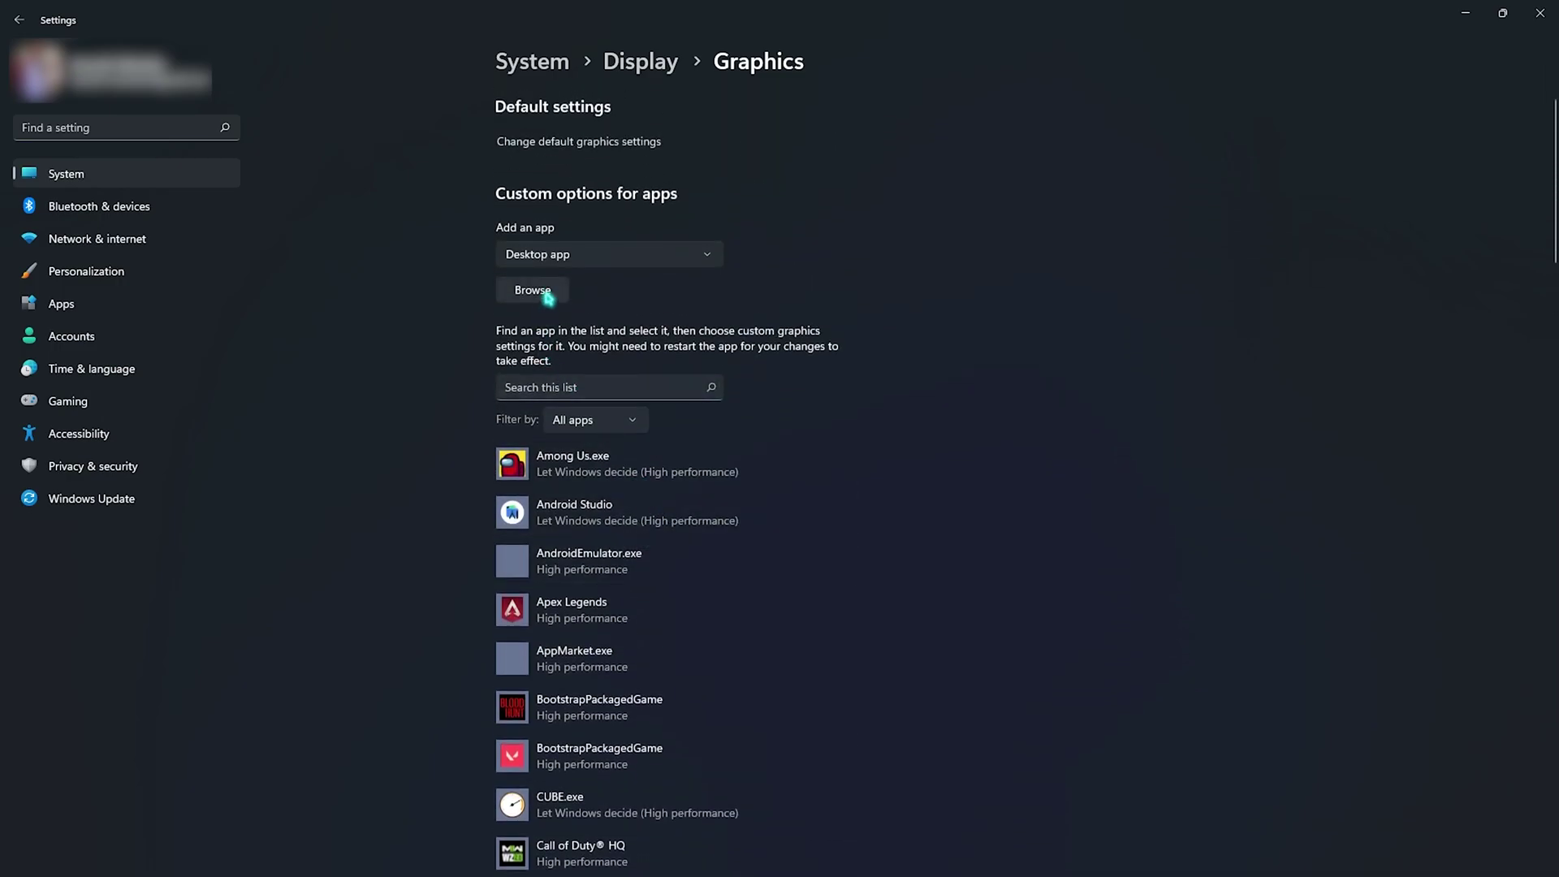
{"action": "left_click", "coordinate": [533, 291]}
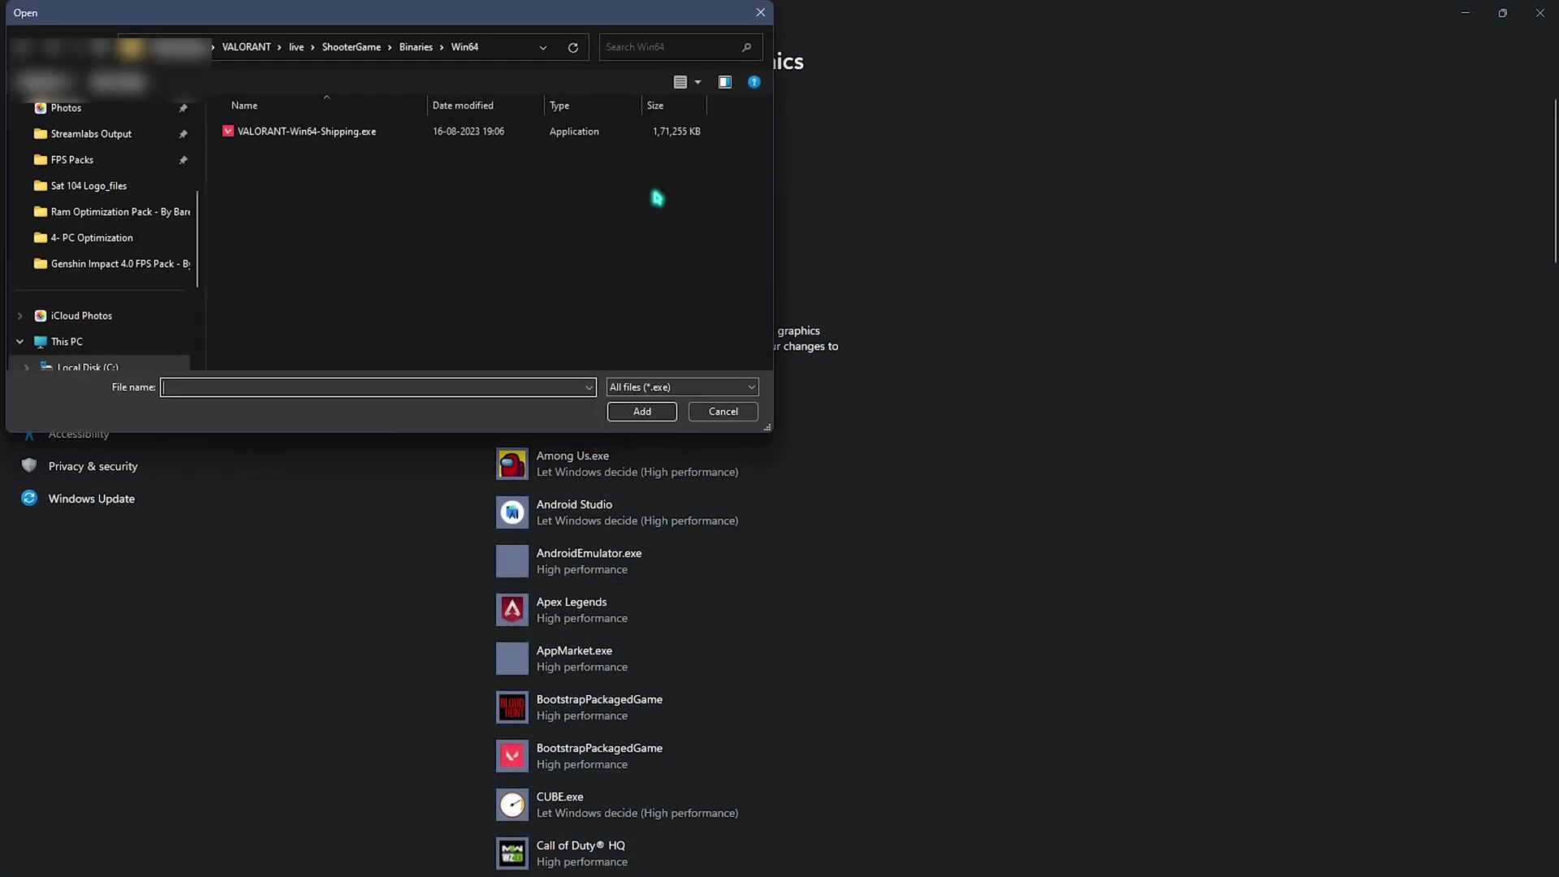
{"action": "left_click", "coordinate": [761, 13]}
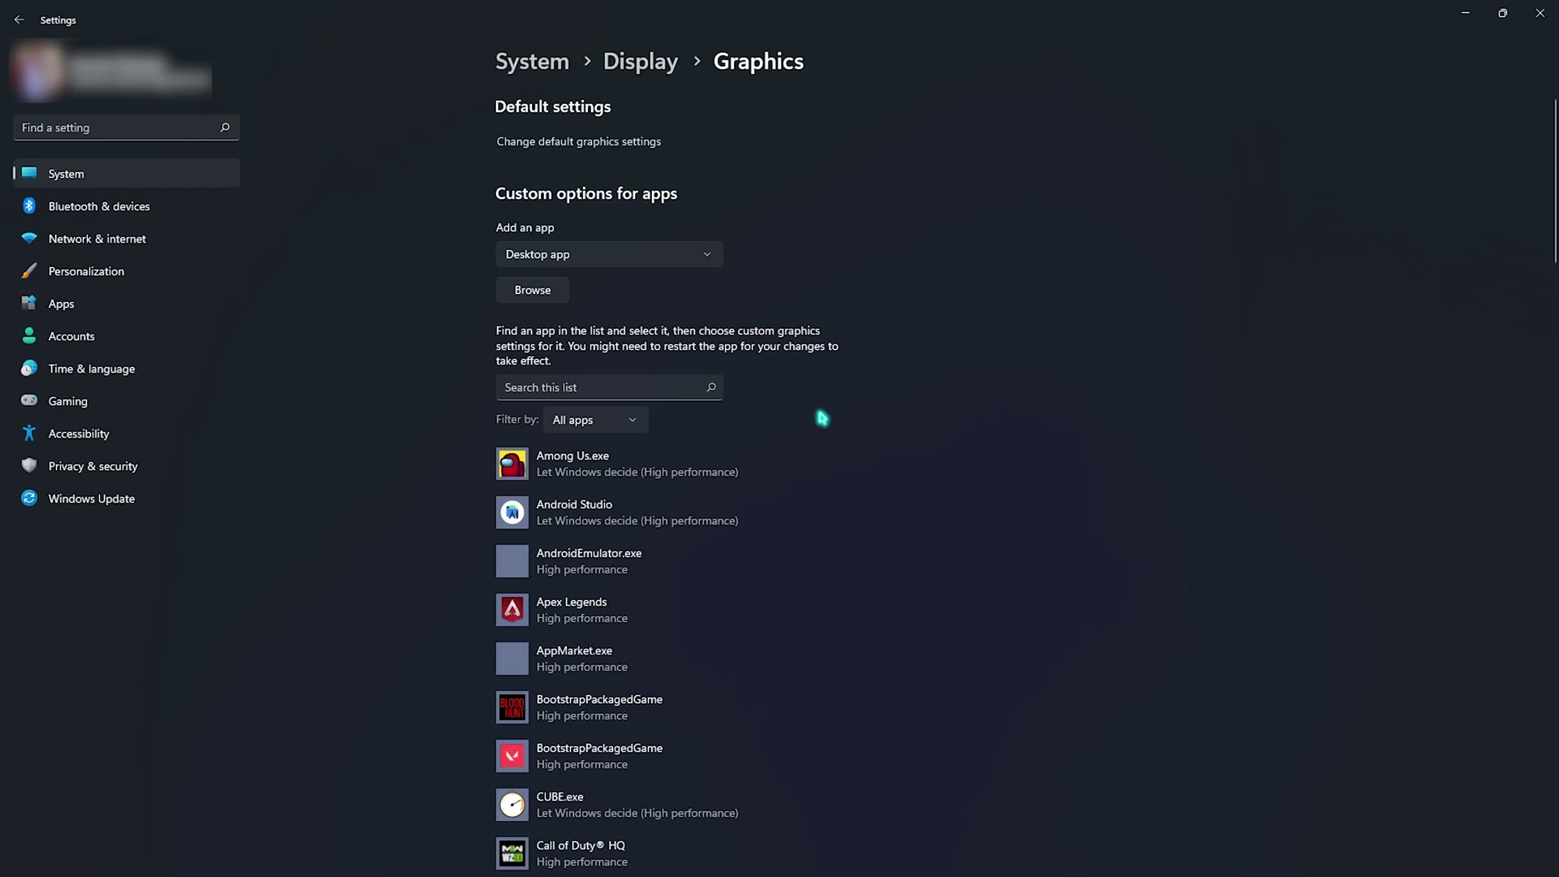
Step: Set the Genshin Impact entry's graphics preference to High performance and save
{"action": "scroll", "coordinate": [822, 418], "scroll_direction": "down", "scroll_amount": 10}
{"action": "scroll", "coordinate": [817, 421], "scroll_direction": "down", "scroll_amount": 3}
{"action": "left_click", "coordinate": [587, 532]}
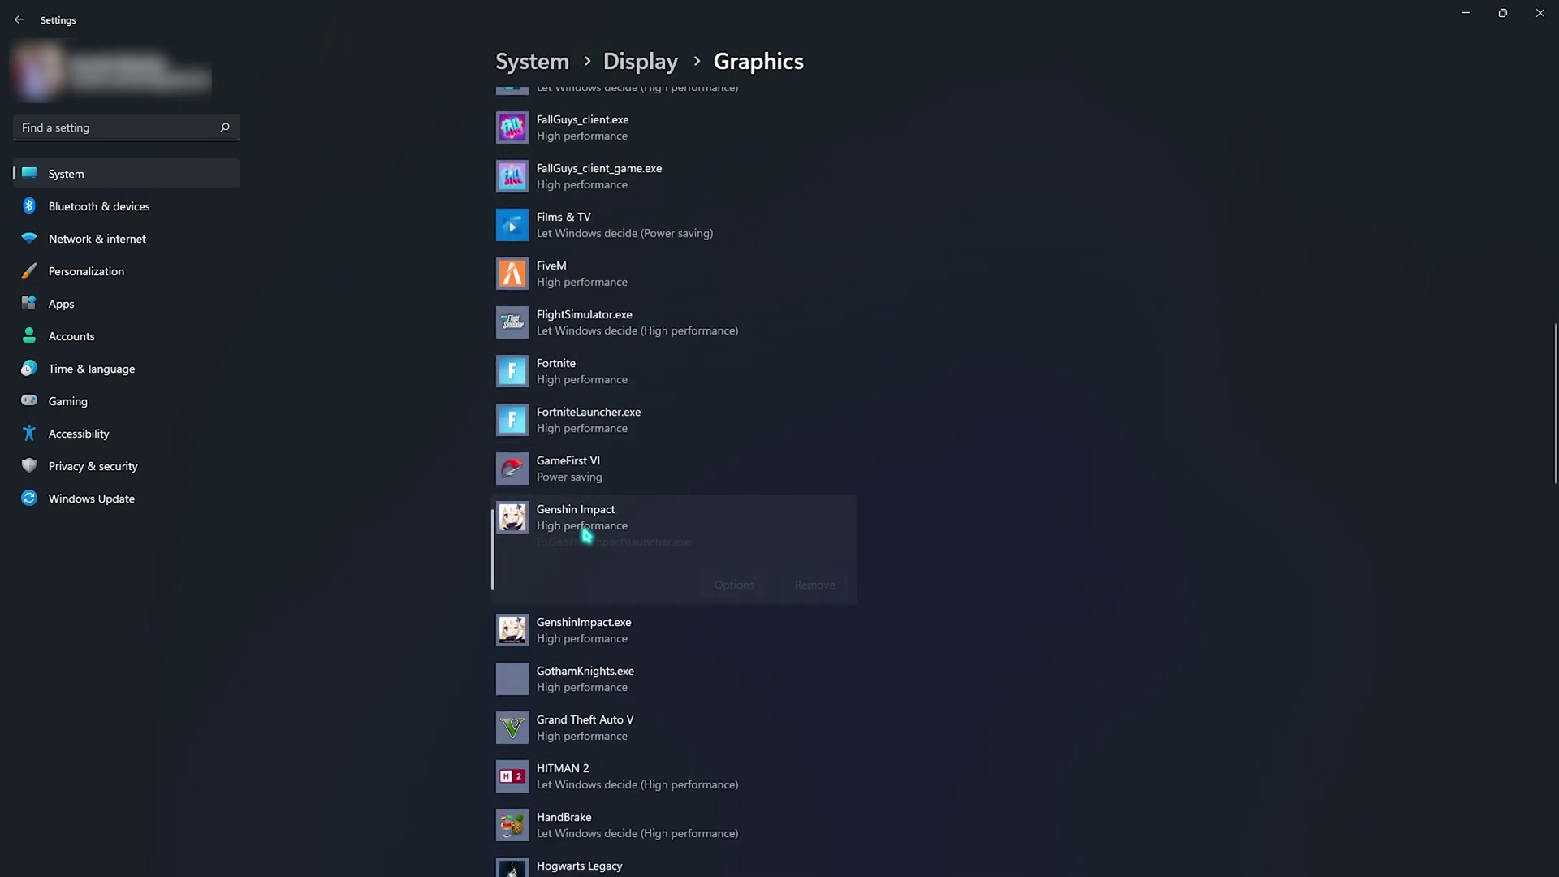
{"action": "left_click", "coordinate": [734, 586]}
{"action": "left_click", "coordinate": [700, 571]}
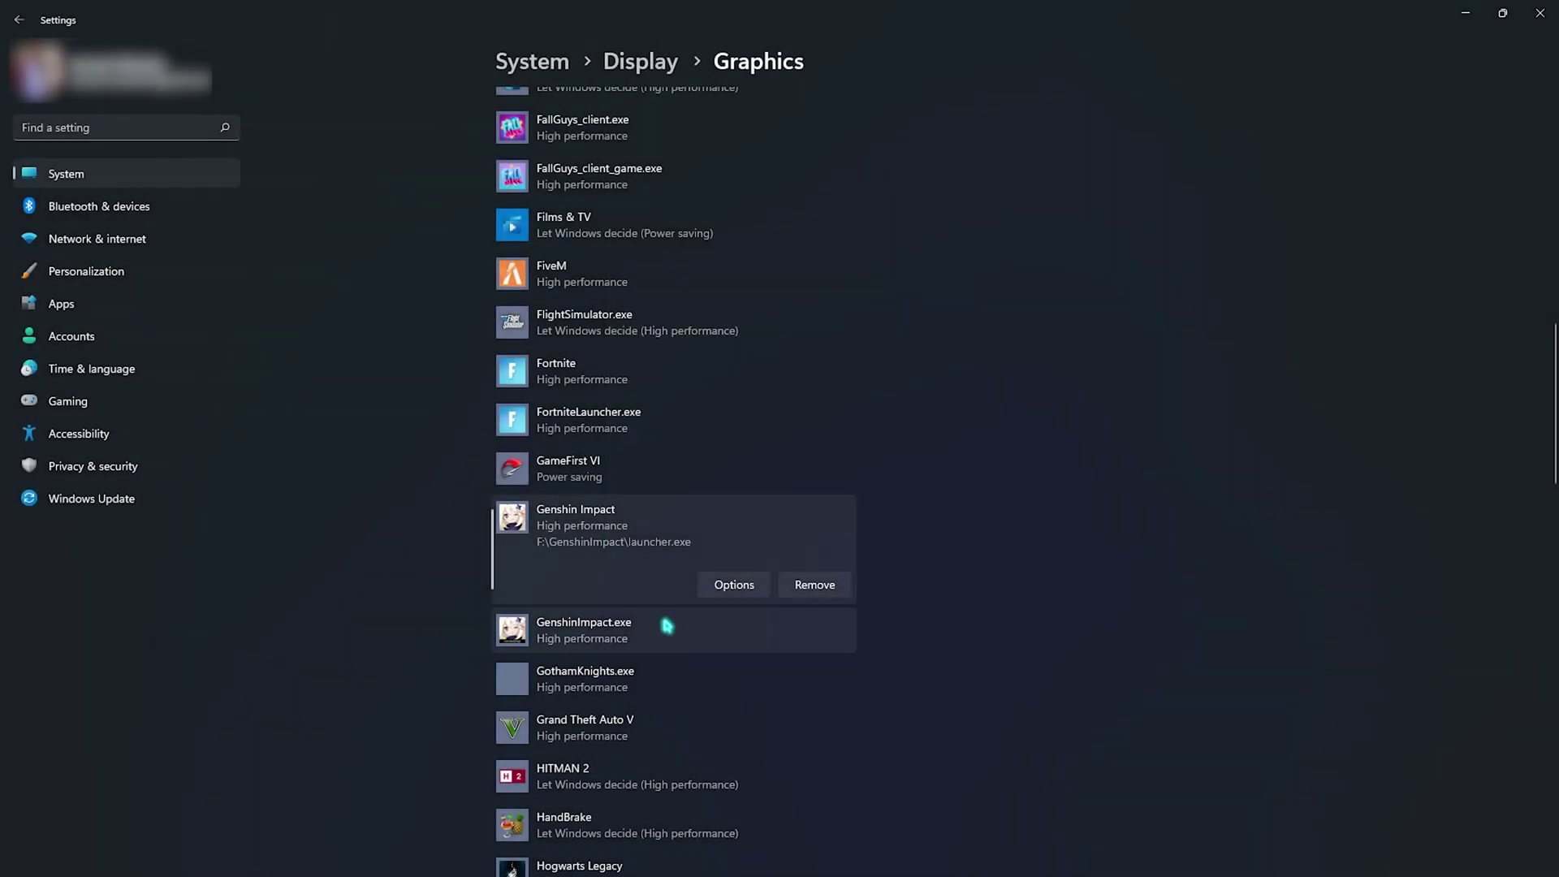
Step: Set GenshinImpact.exe to High performance, save, and close Settings
{"action": "left_click", "coordinate": [662, 623]}
{"action": "left_click", "coordinate": [734, 637]}
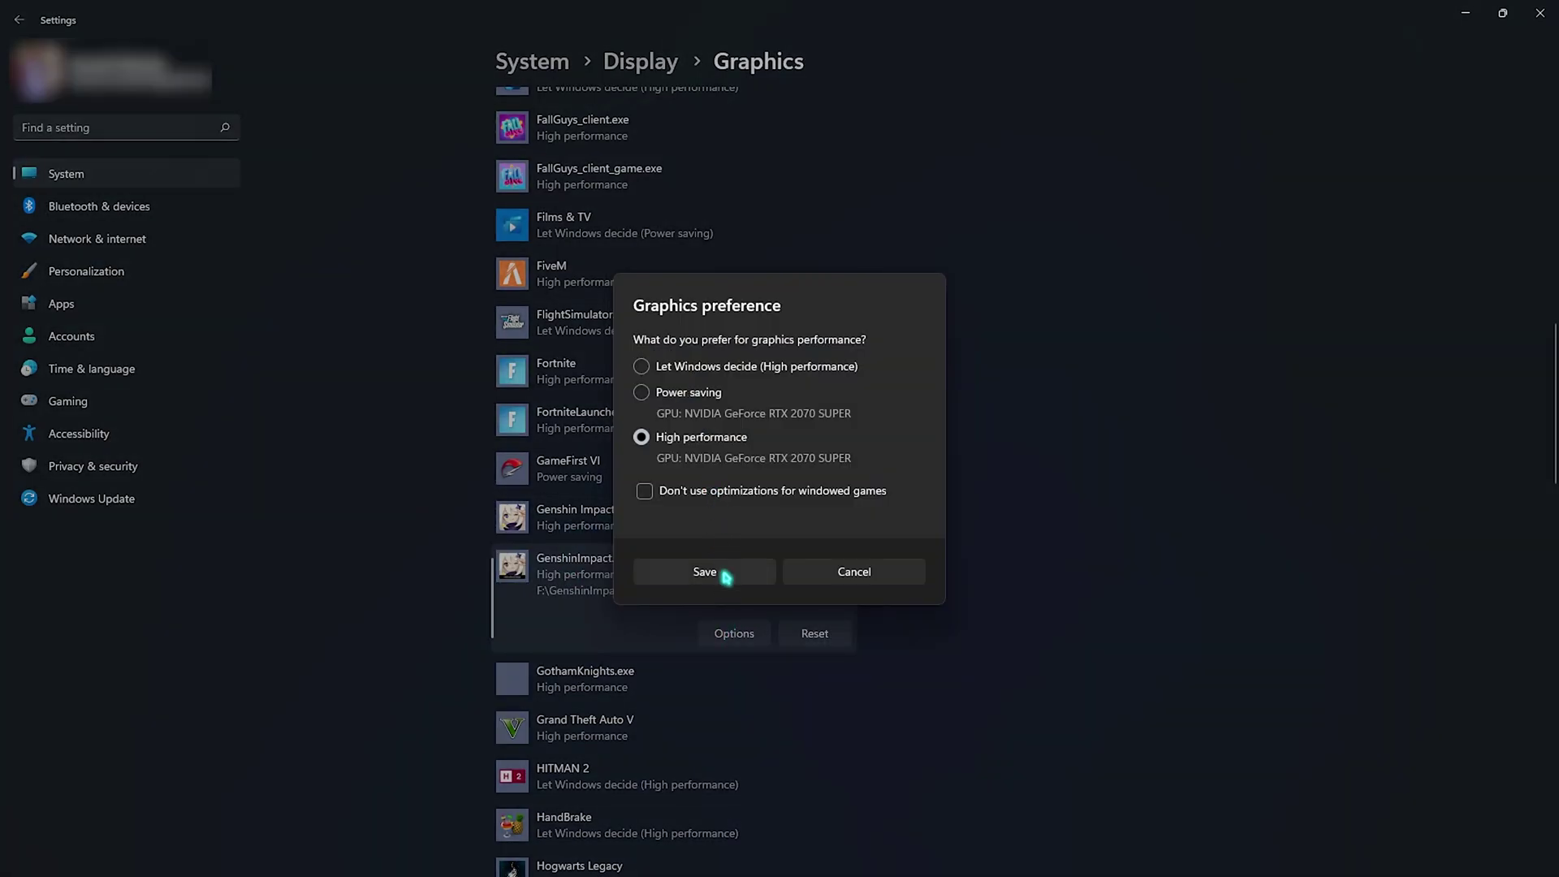
{"action": "left_click", "coordinate": [727, 577]}
{"action": "left_click", "coordinate": [1540, 13]}
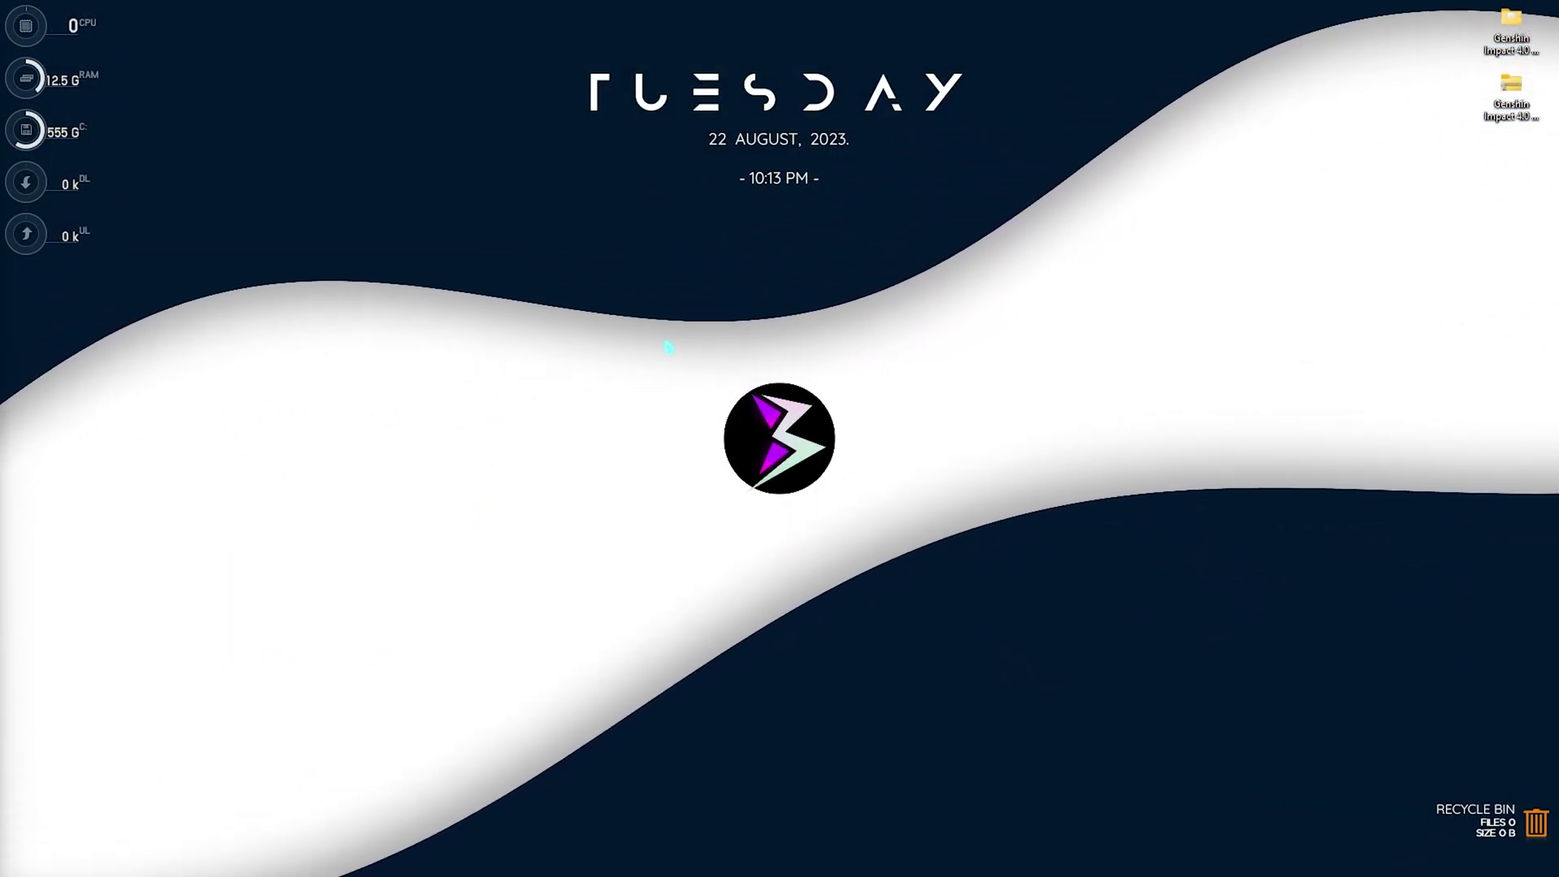
{"action": "key", "text": "super"}
{"action": "type", "text": "con"}
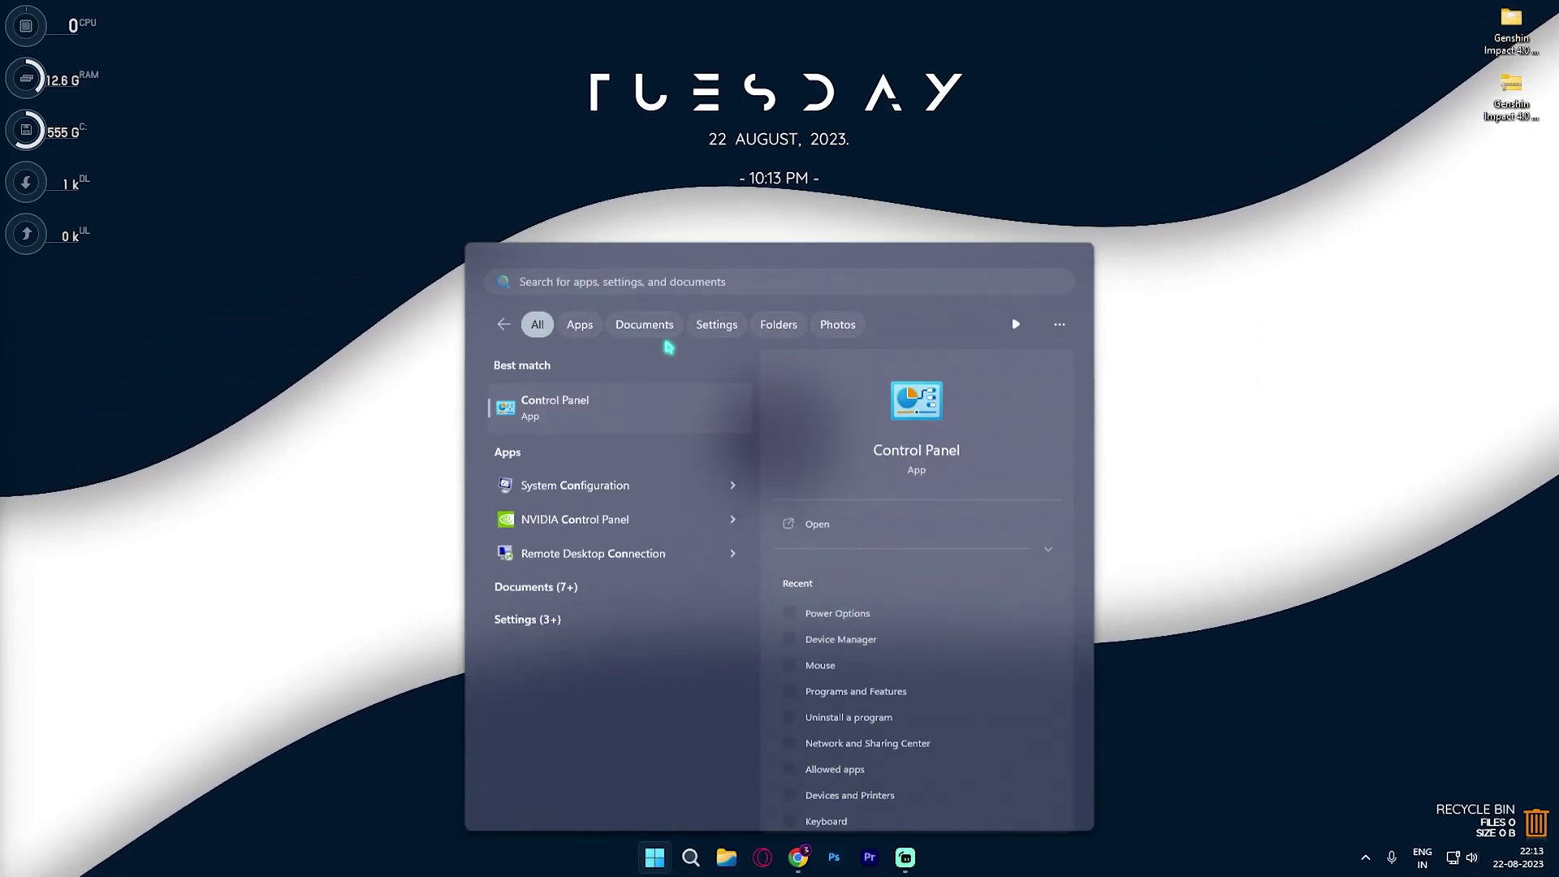
{"action": "key", "text": "Return"}
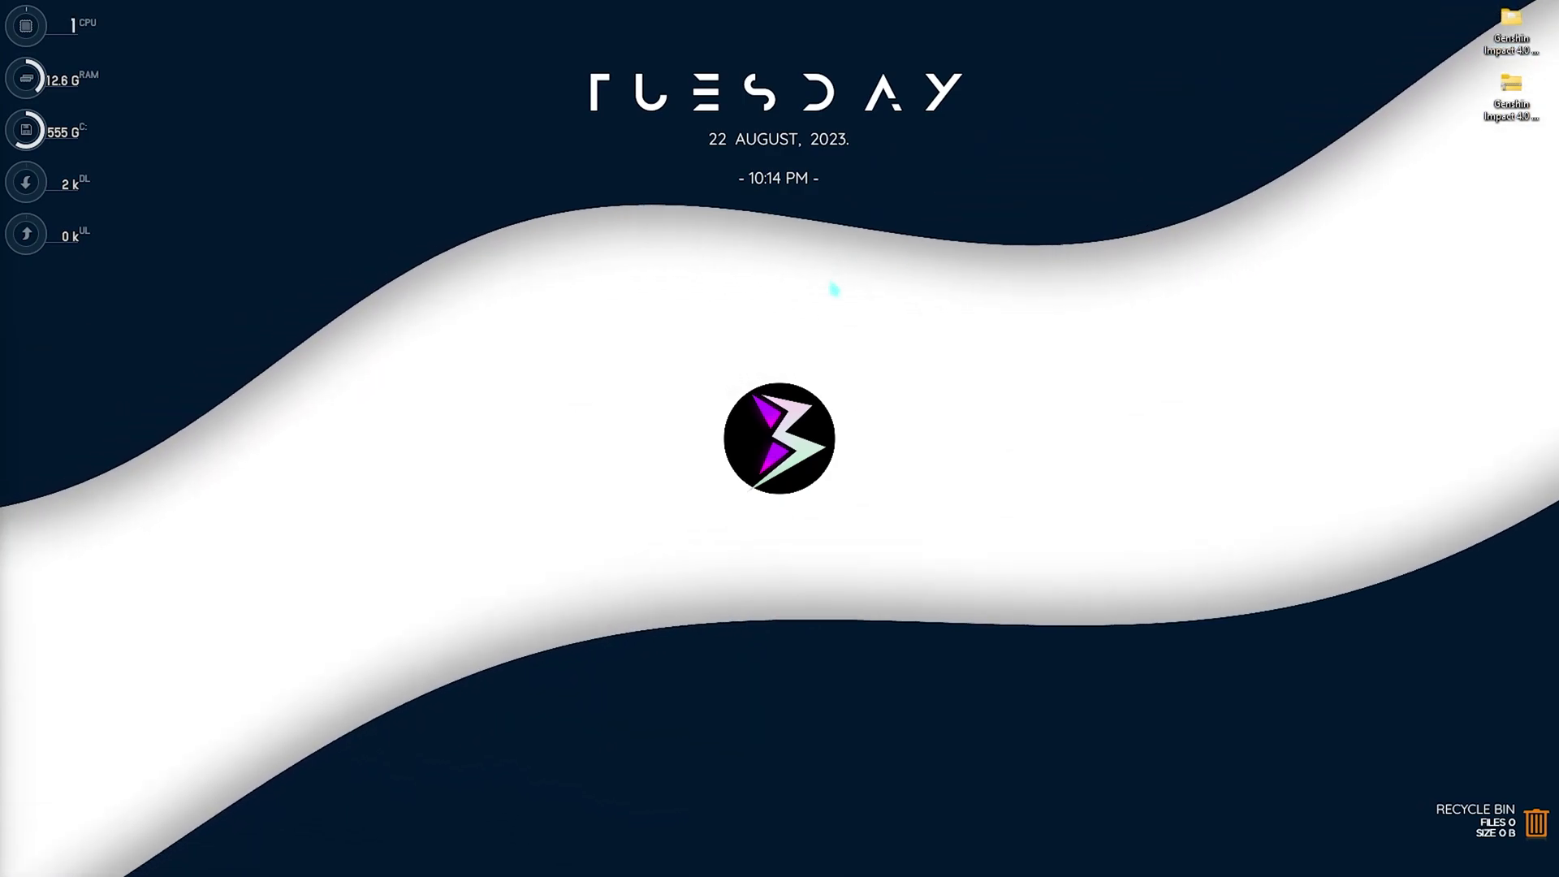
Step: Set visual effects to best performance, keeping only Show thumbnails and Smooth edges of screen fonts
{"action": "key", "text": "super"}
{"action": "type", "text": "adj"}
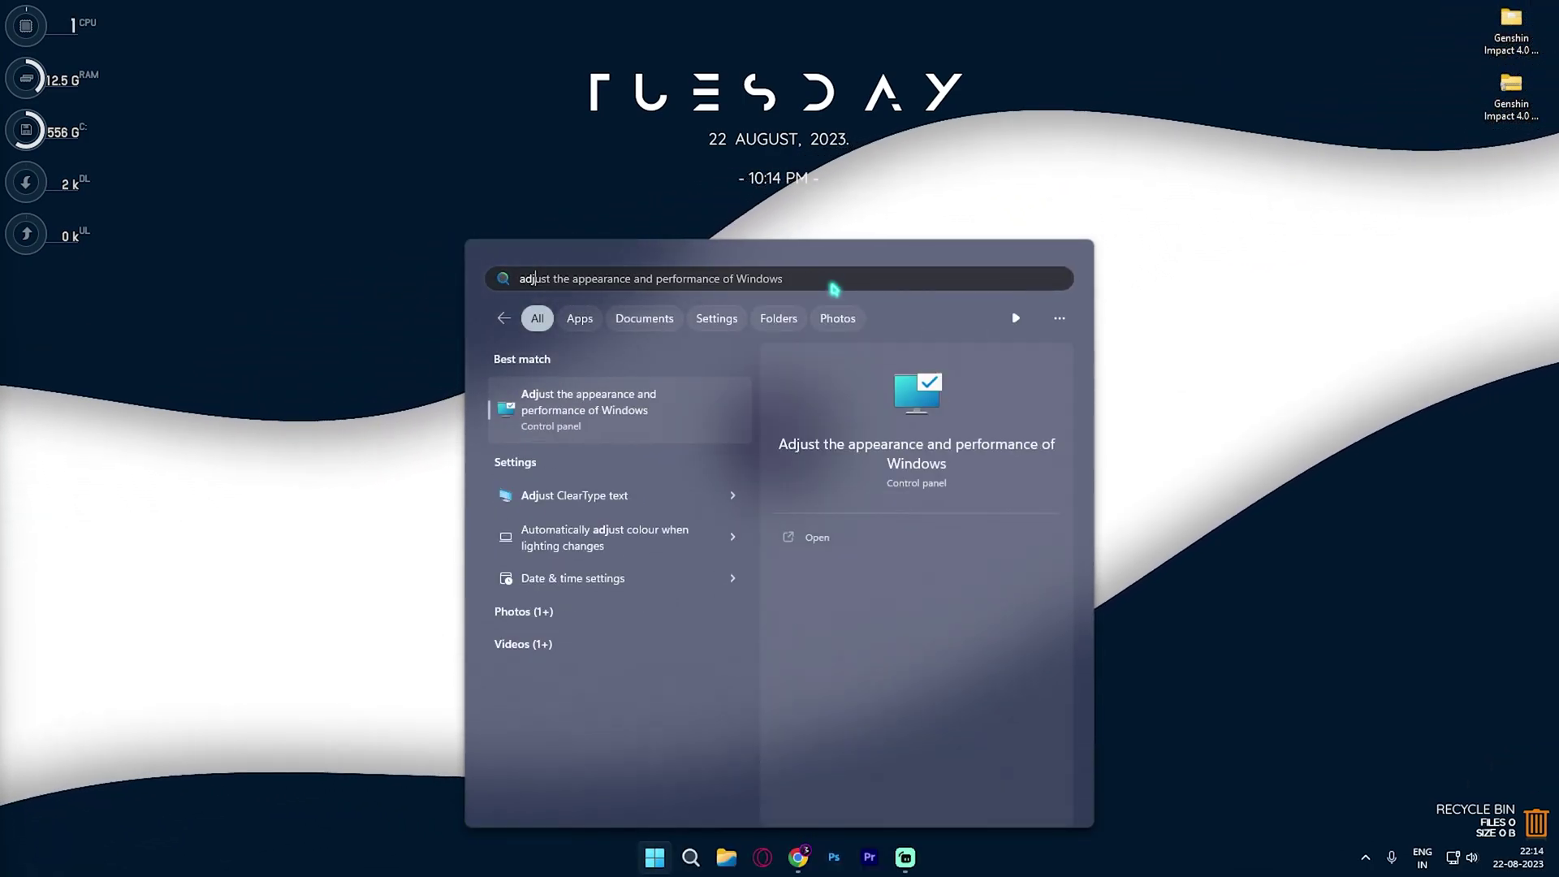
{"action": "key", "text": "Return"}
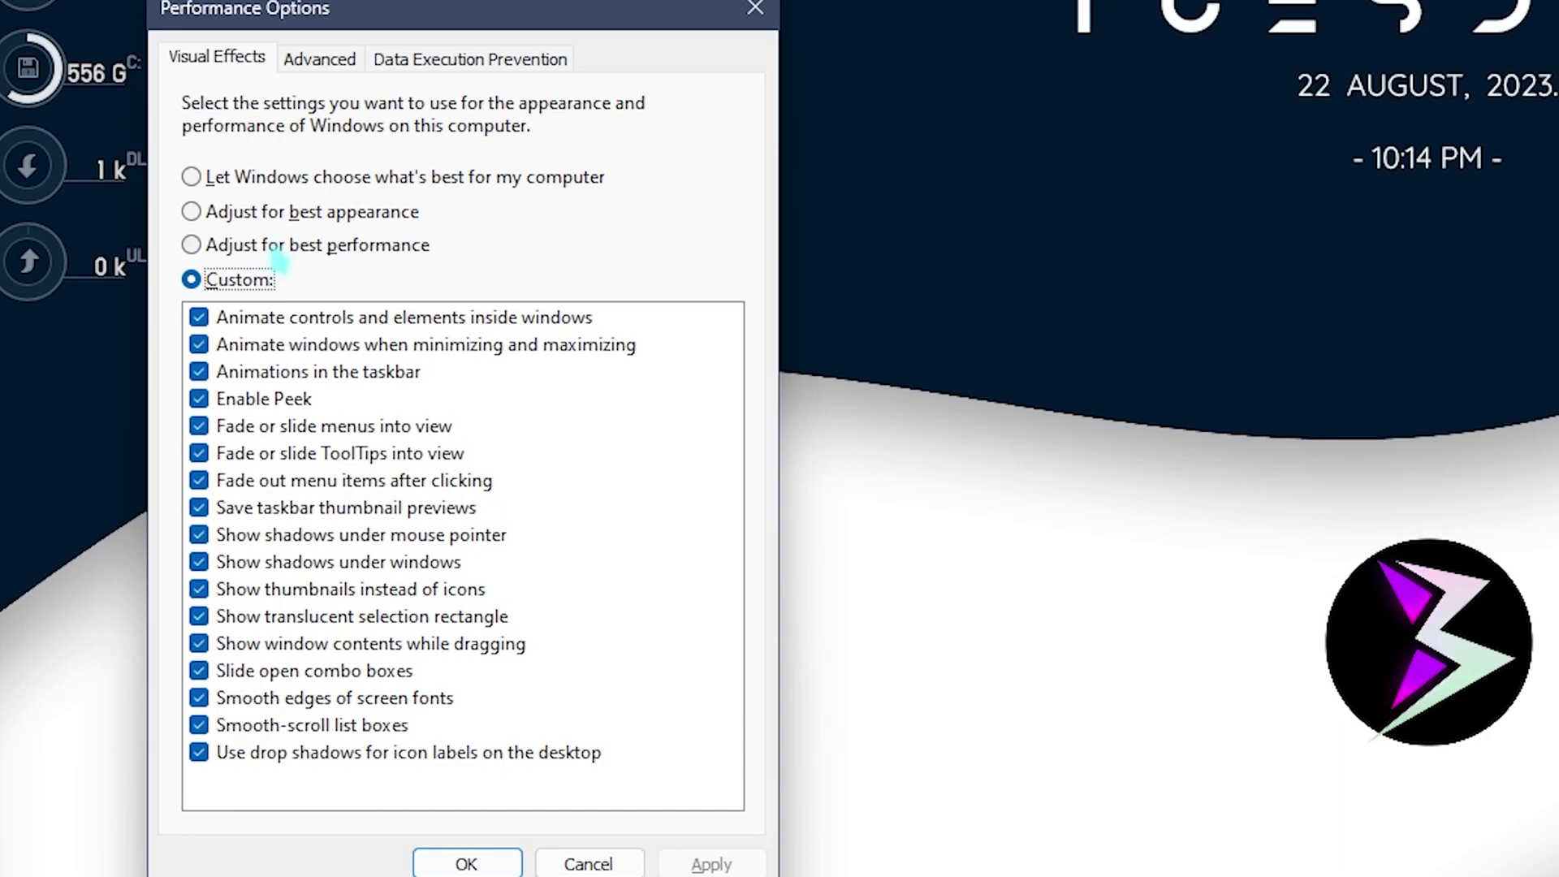
{"action": "left_click", "coordinate": [158, 226]}
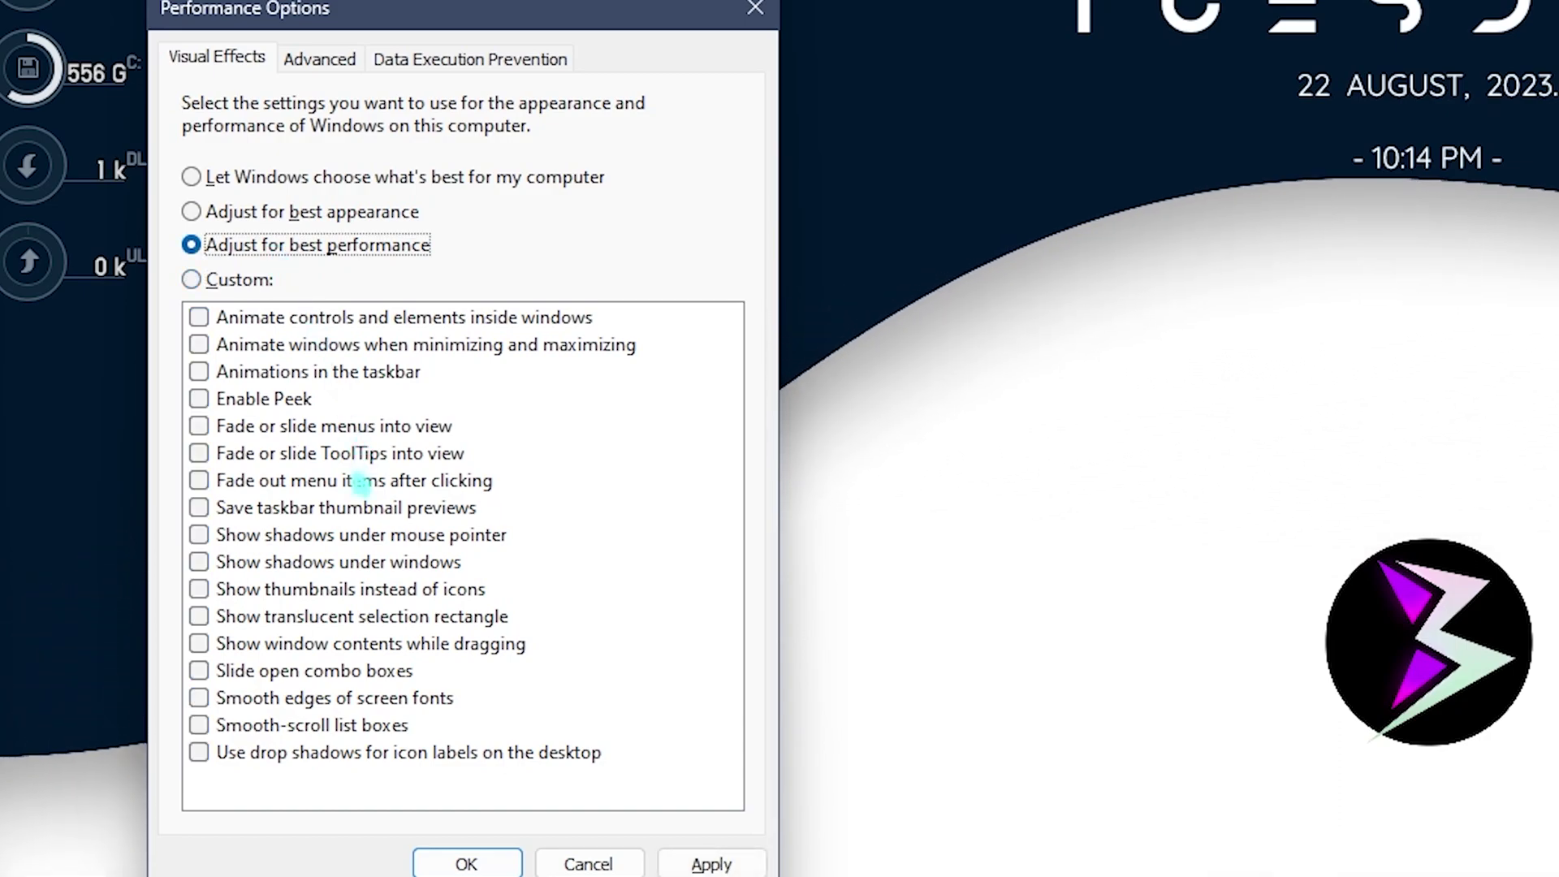
{"action": "left_click", "coordinate": [307, 591]}
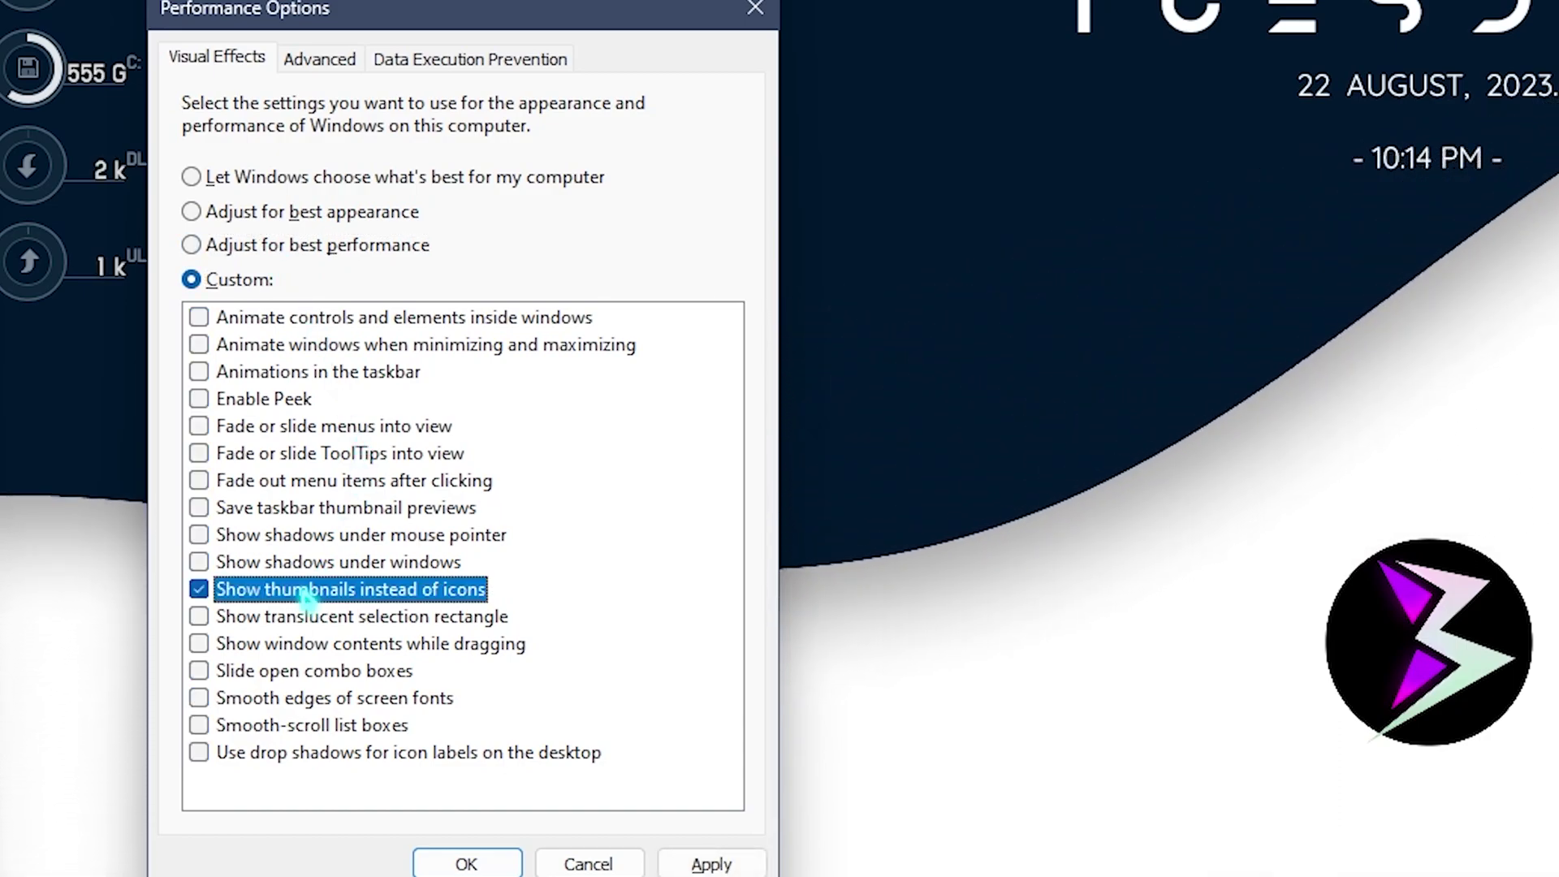
{"action": "left_click", "coordinate": [286, 701]}
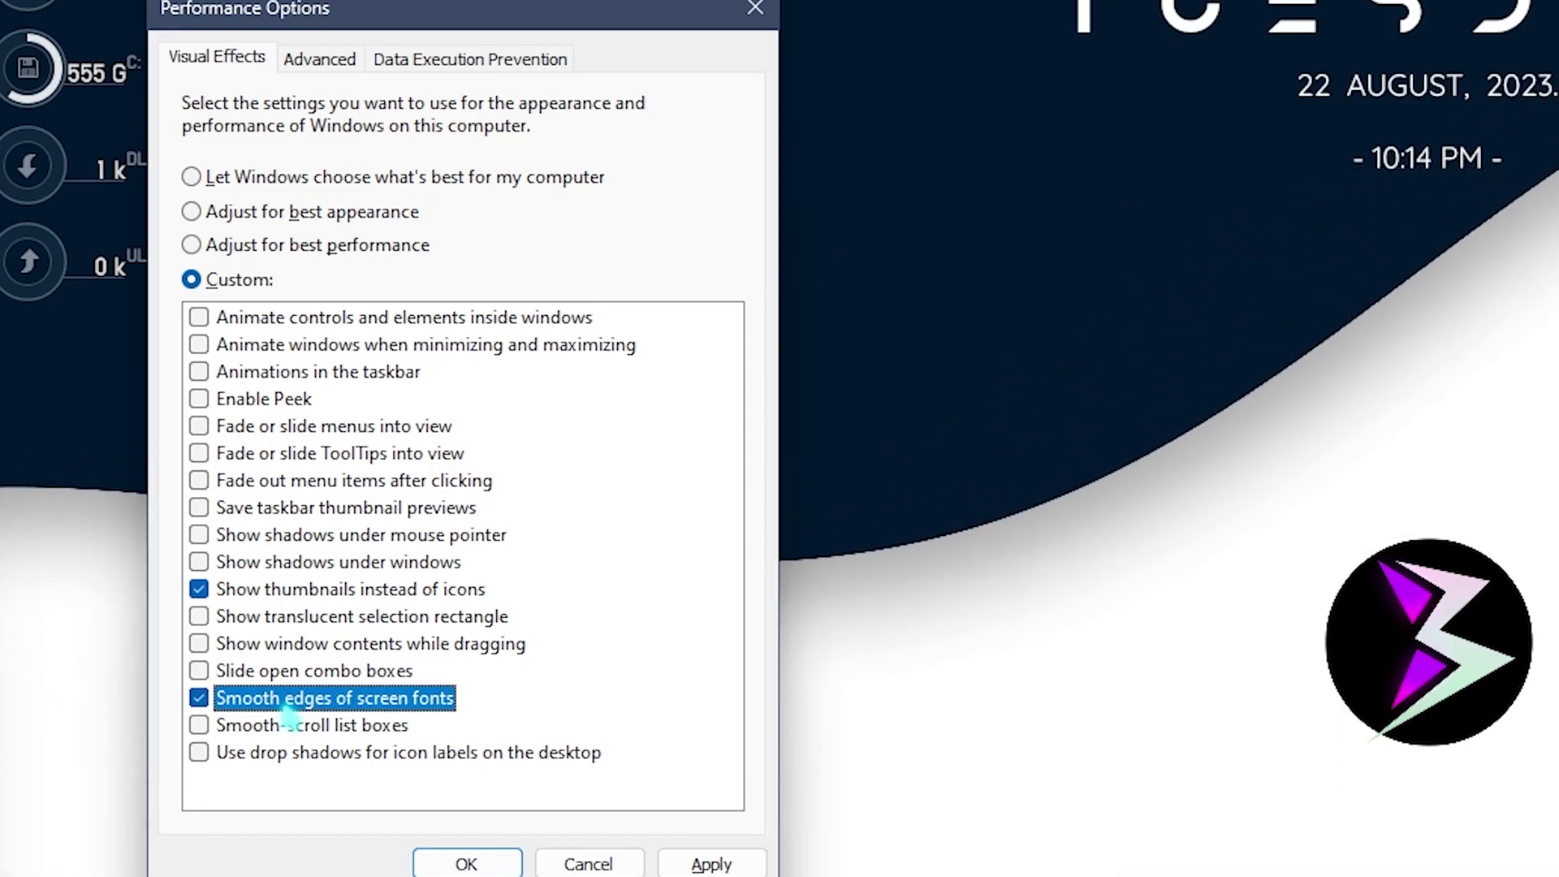
{"action": "left_click", "coordinate": [347, 70]}
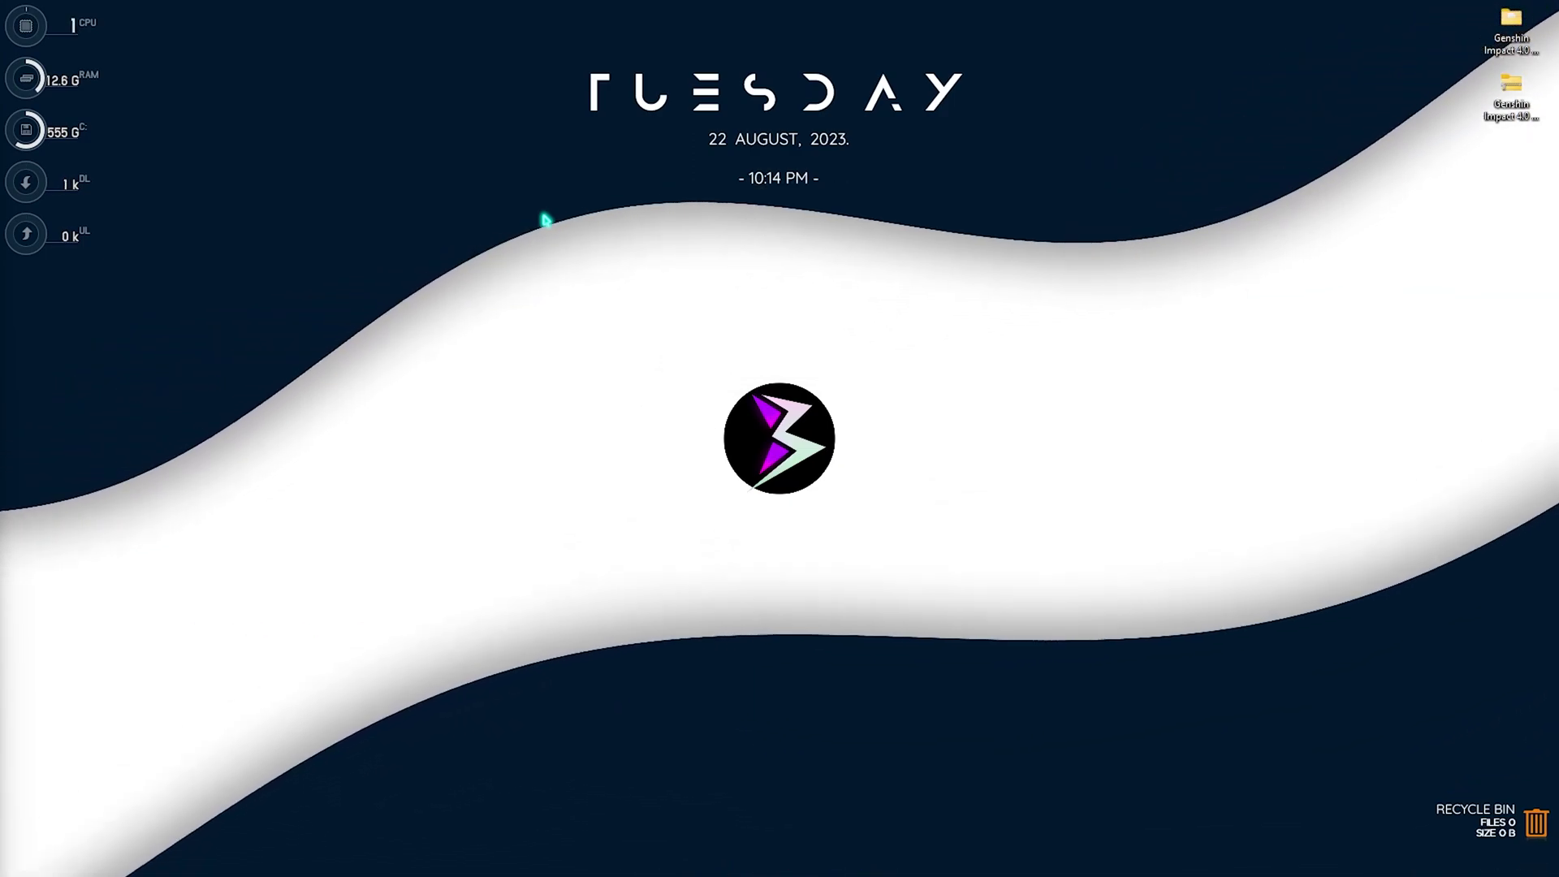
Step: In System Configuration, set the boot's number of processors to 24 and apply
{"action": "key", "text": "super"}
{"action": "type", "text": "system configuration"}
{"action": "key", "text": "Return"}
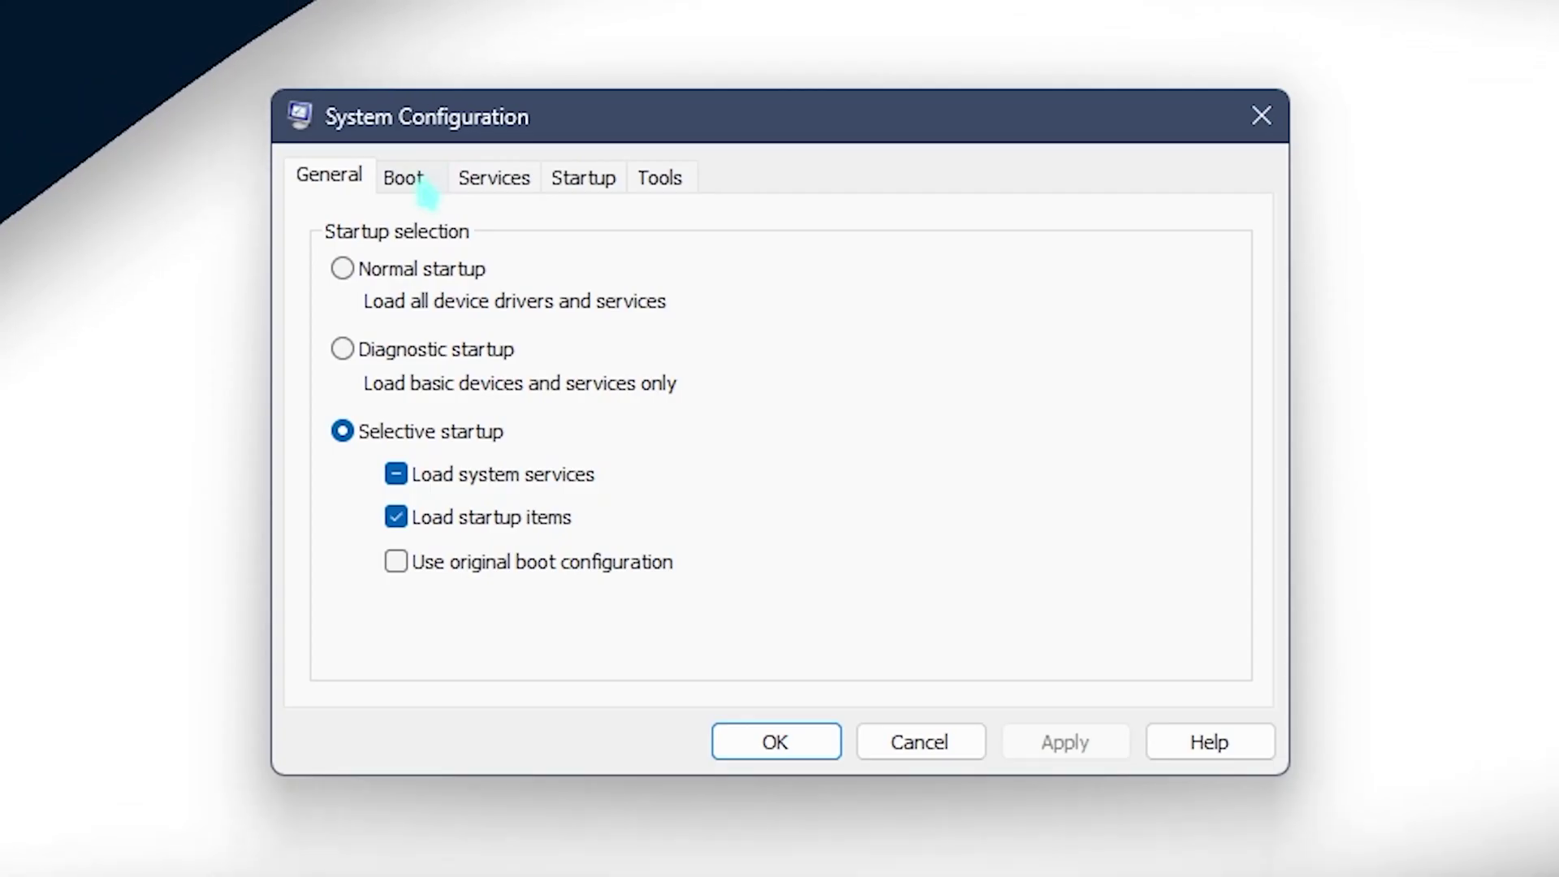
{"action": "left_click", "coordinate": [613, 322]}
{"action": "left_click", "coordinate": [422, 434]}
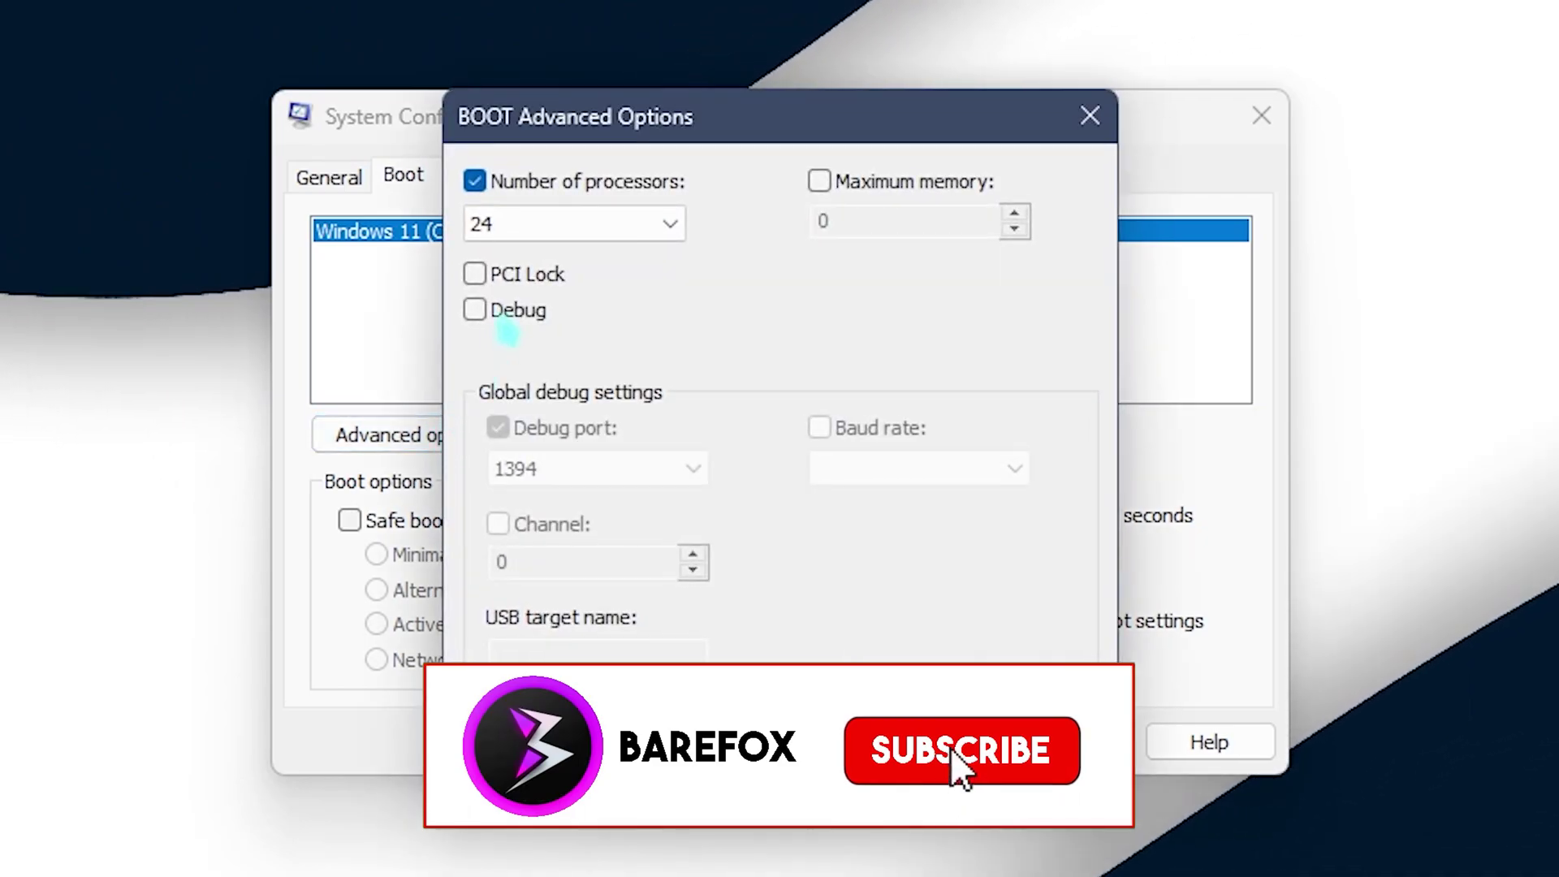
{"action": "left_click", "coordinate": [573, 223]}
{"action": "left_click", "coordinate": [573, 223]}
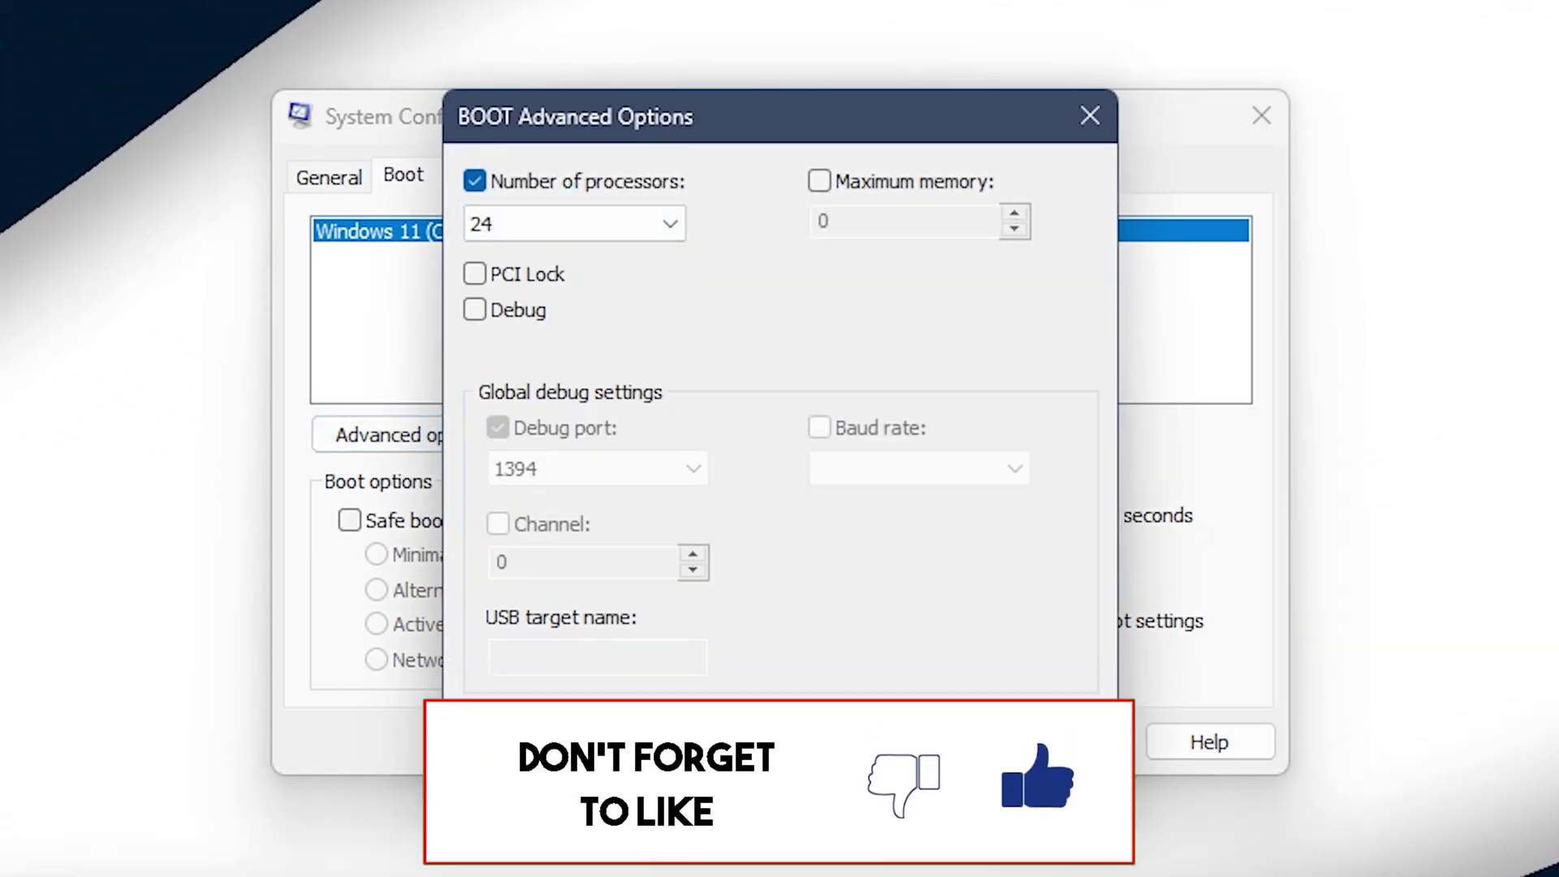
{"action": "left_click", "coordinate": [883, 734]}
{"action": "left_click", "coordinate": [1055, 741]}
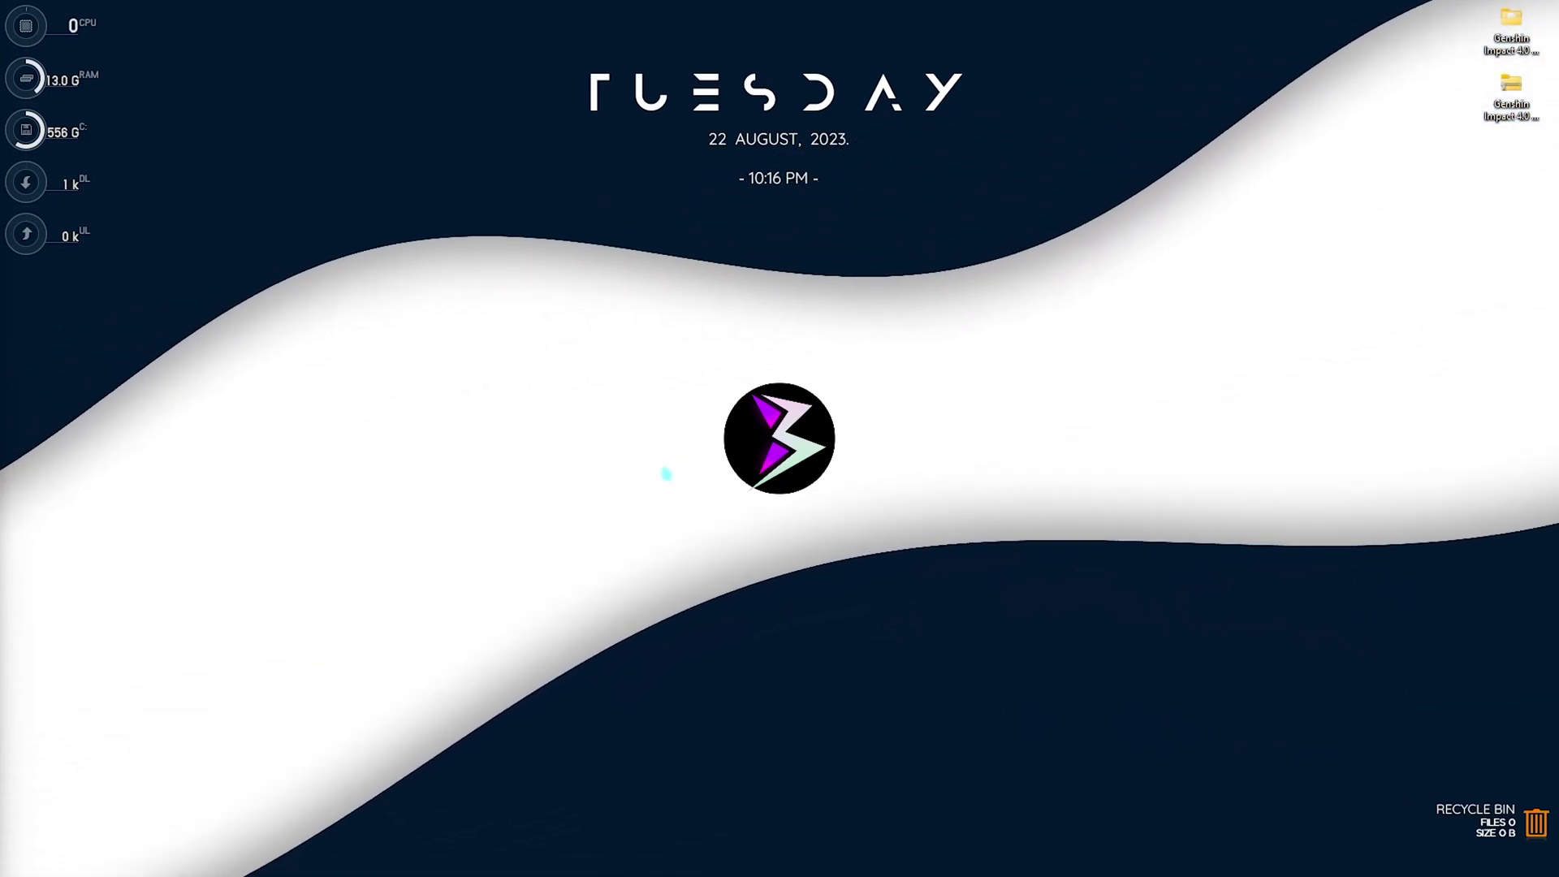
Step: Optimize drive C: and analyze Space (E:) in Defragment and Optimize Drives
{"action": "key", "text": "super"}
{"action": "type", "text": "defragment and Optimize Drives"}
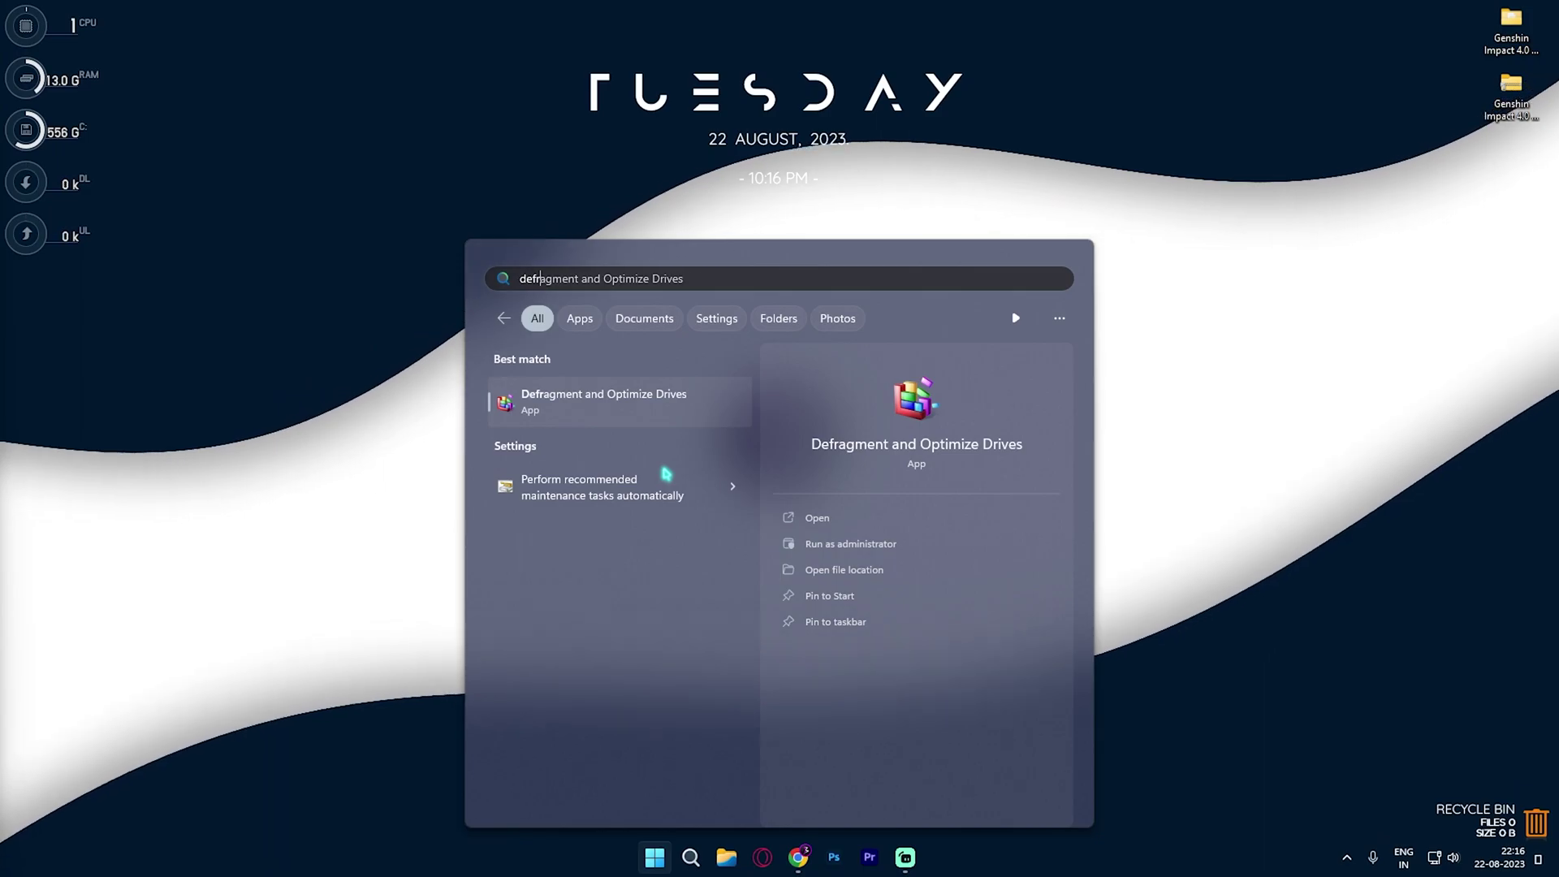
{"action": "key", "text": "Return"}
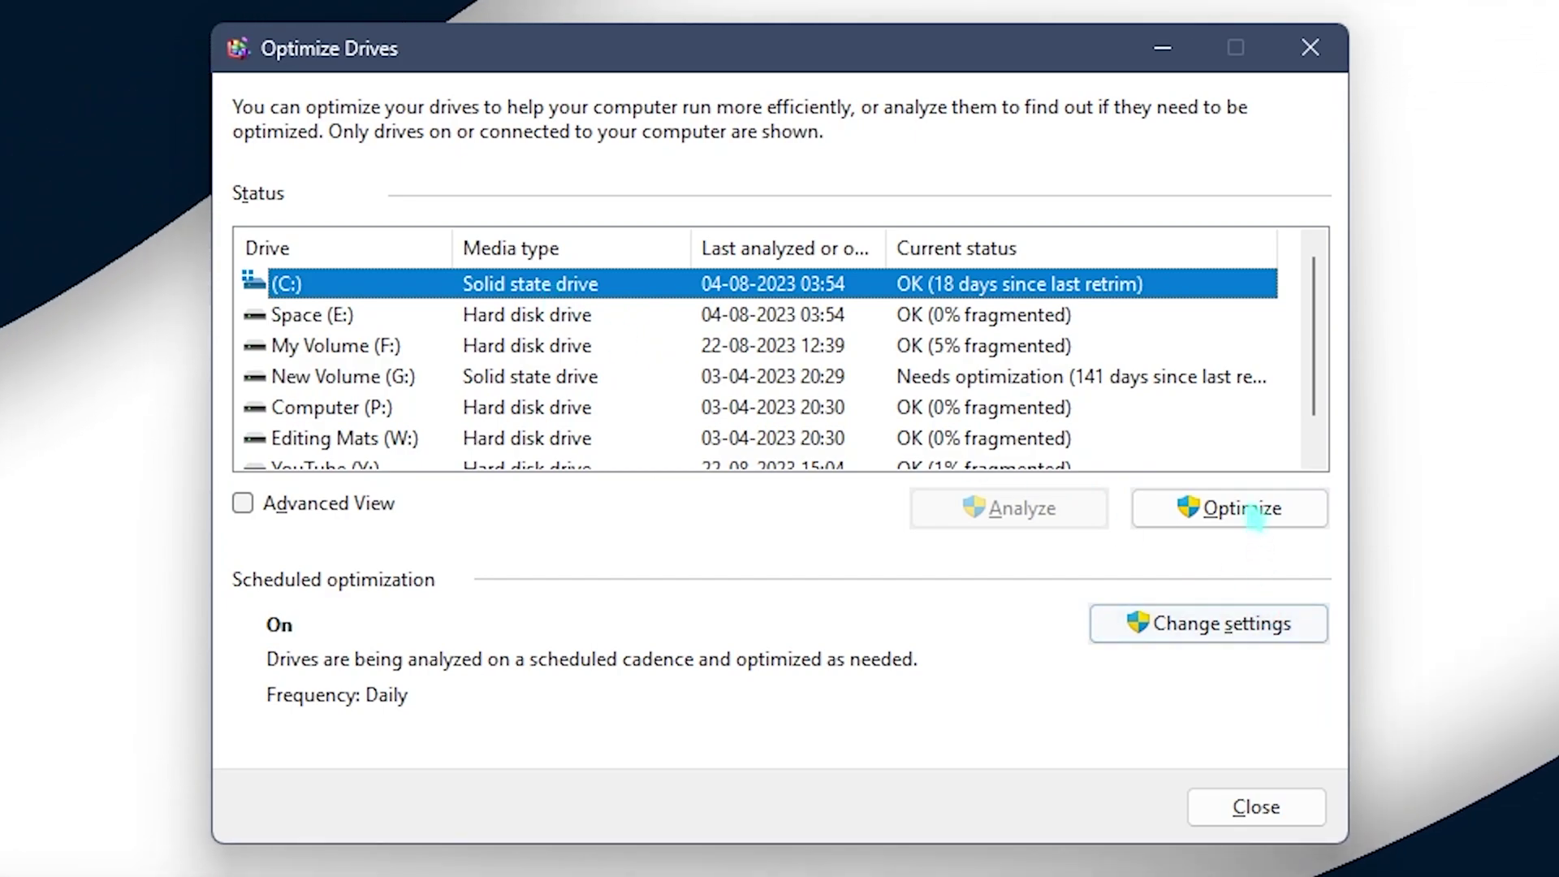
{"action": "left_click", "coordinate": [1254, 510]}
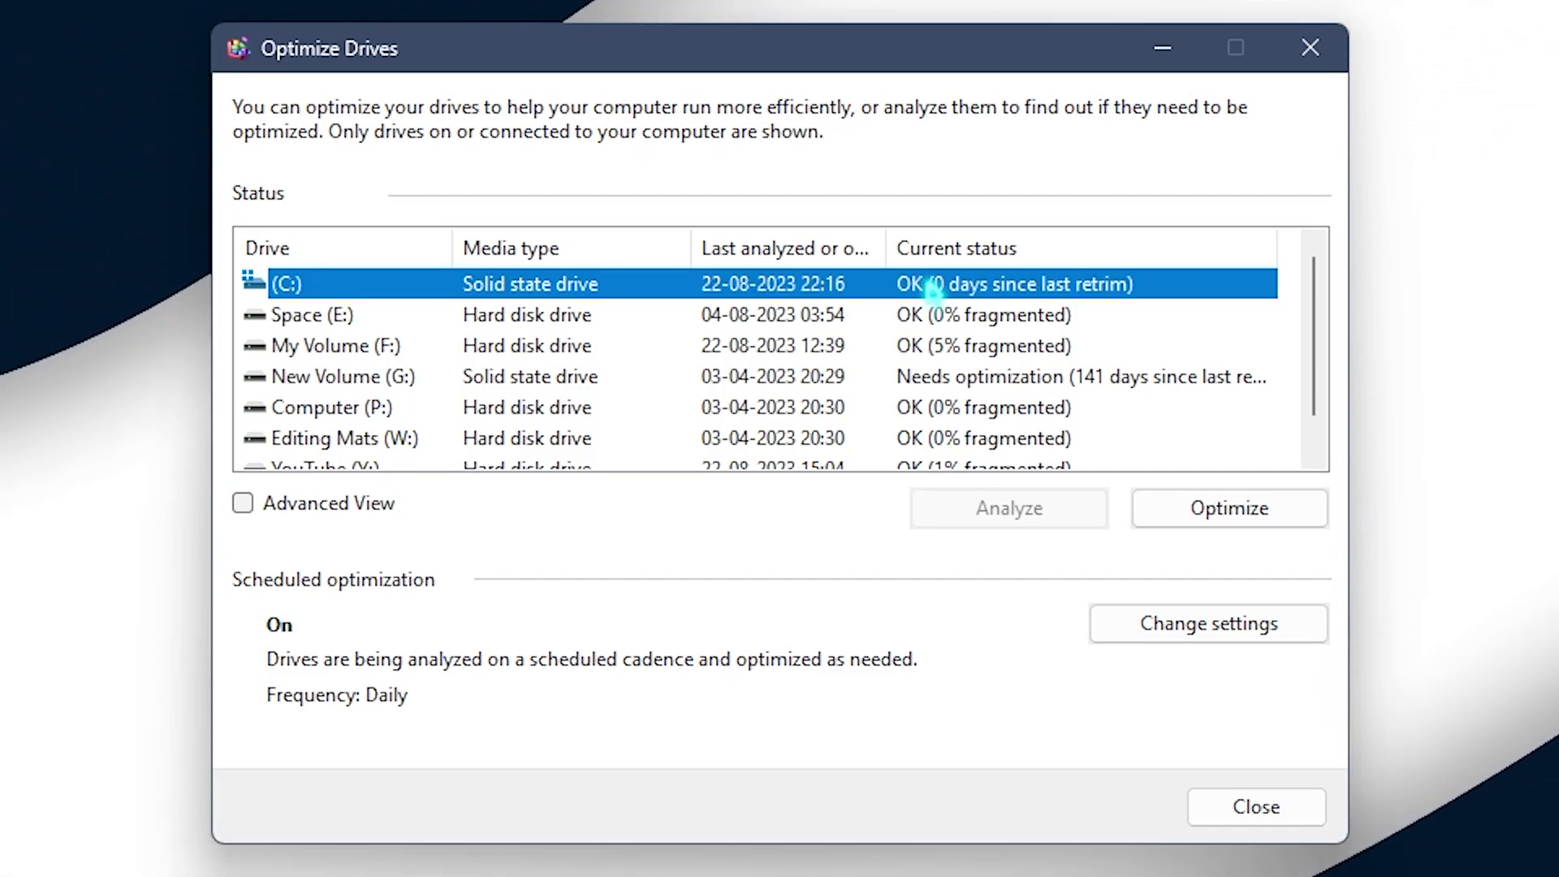
{"action": "left_click", "coordinate": [487, 315]}
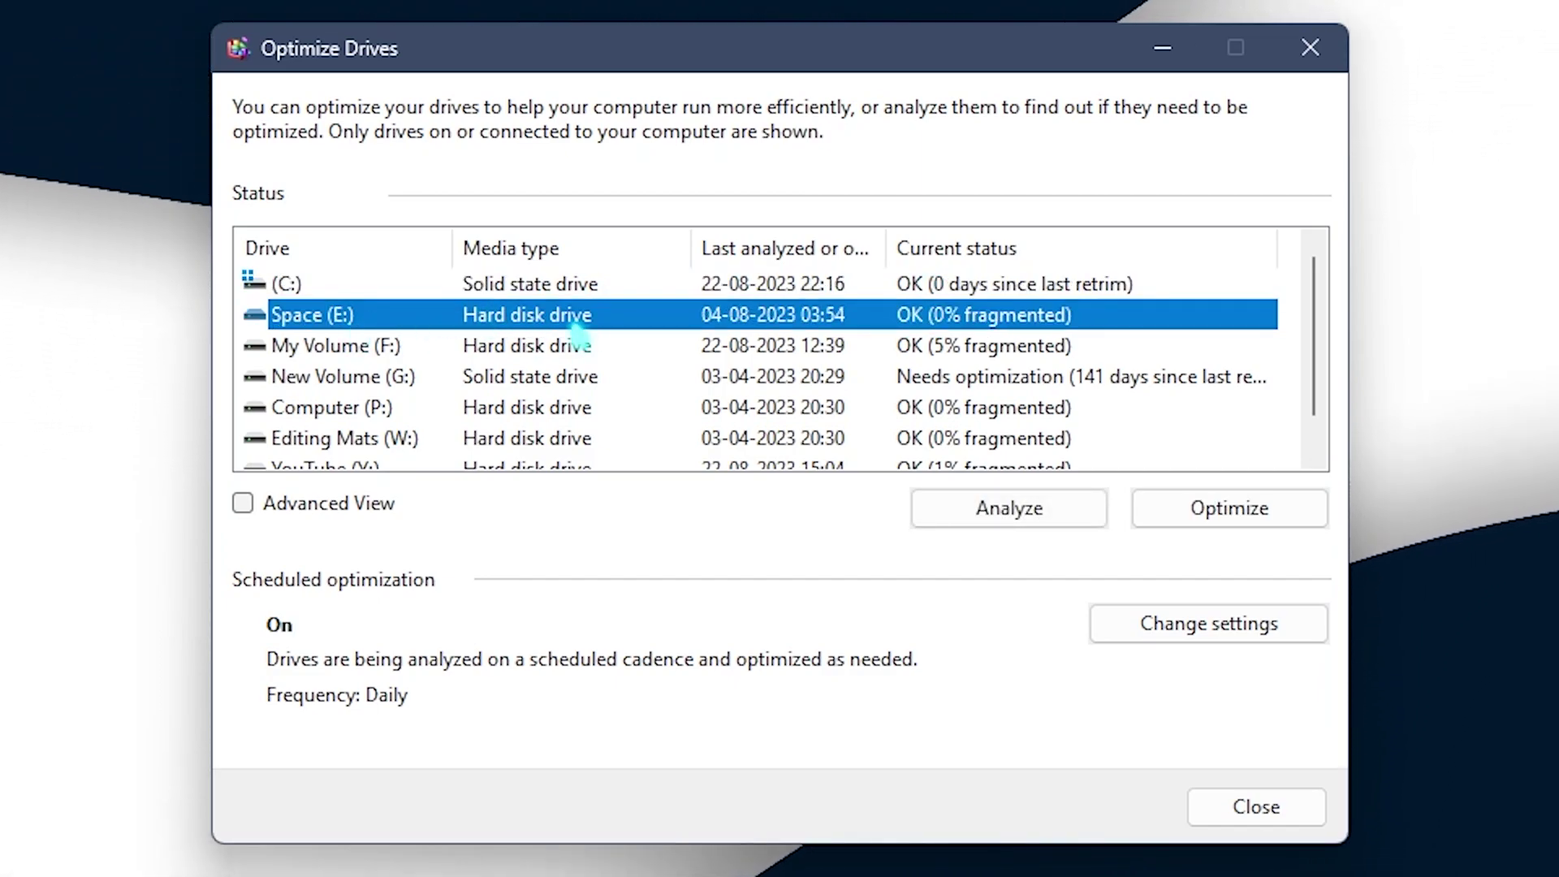
{"action": "left_click", "coordinate": [1069, 509]}
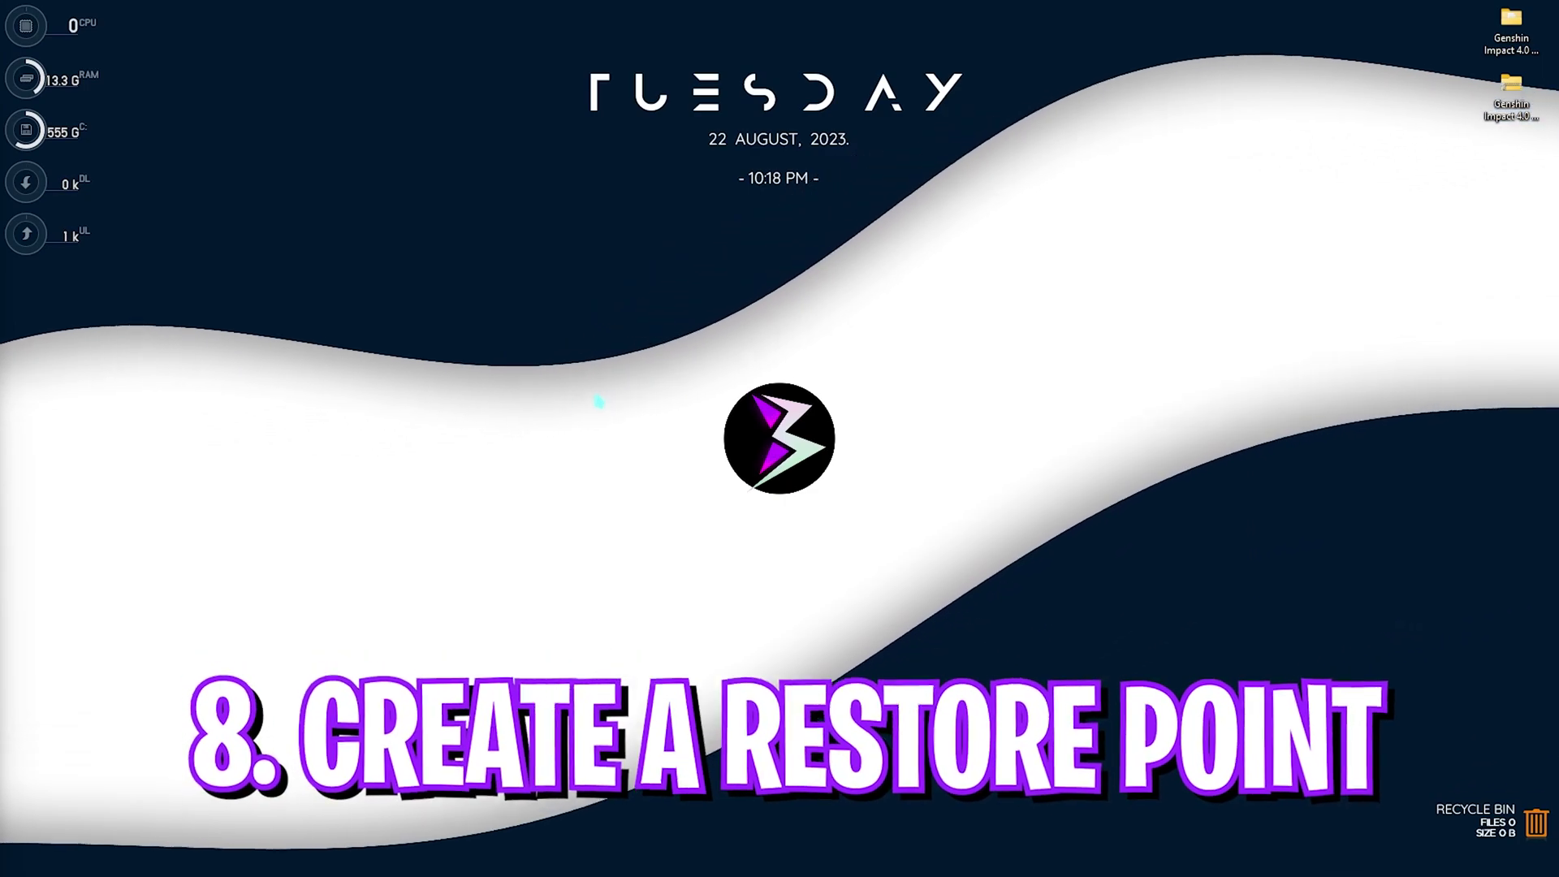
Step: Create a restore point named 'Genshin' on Local Disk (C:) and close System Properties
{"action": "key", "text": "super"}
{"action": "type", "text": "create a restore point"}
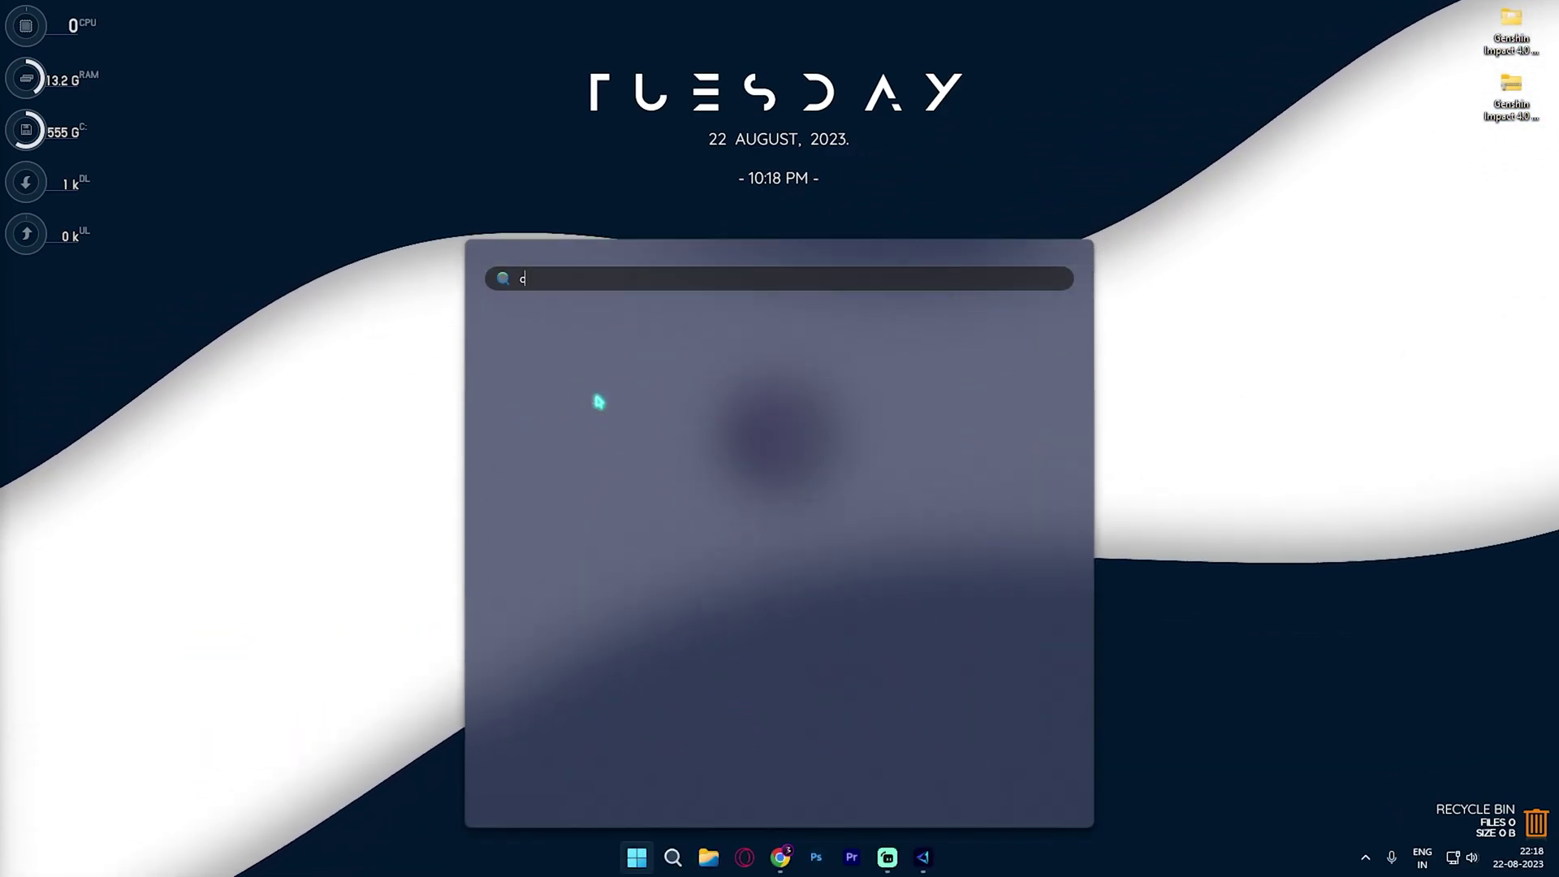
{"action": "left_click", "coordinate": [598, 400]}
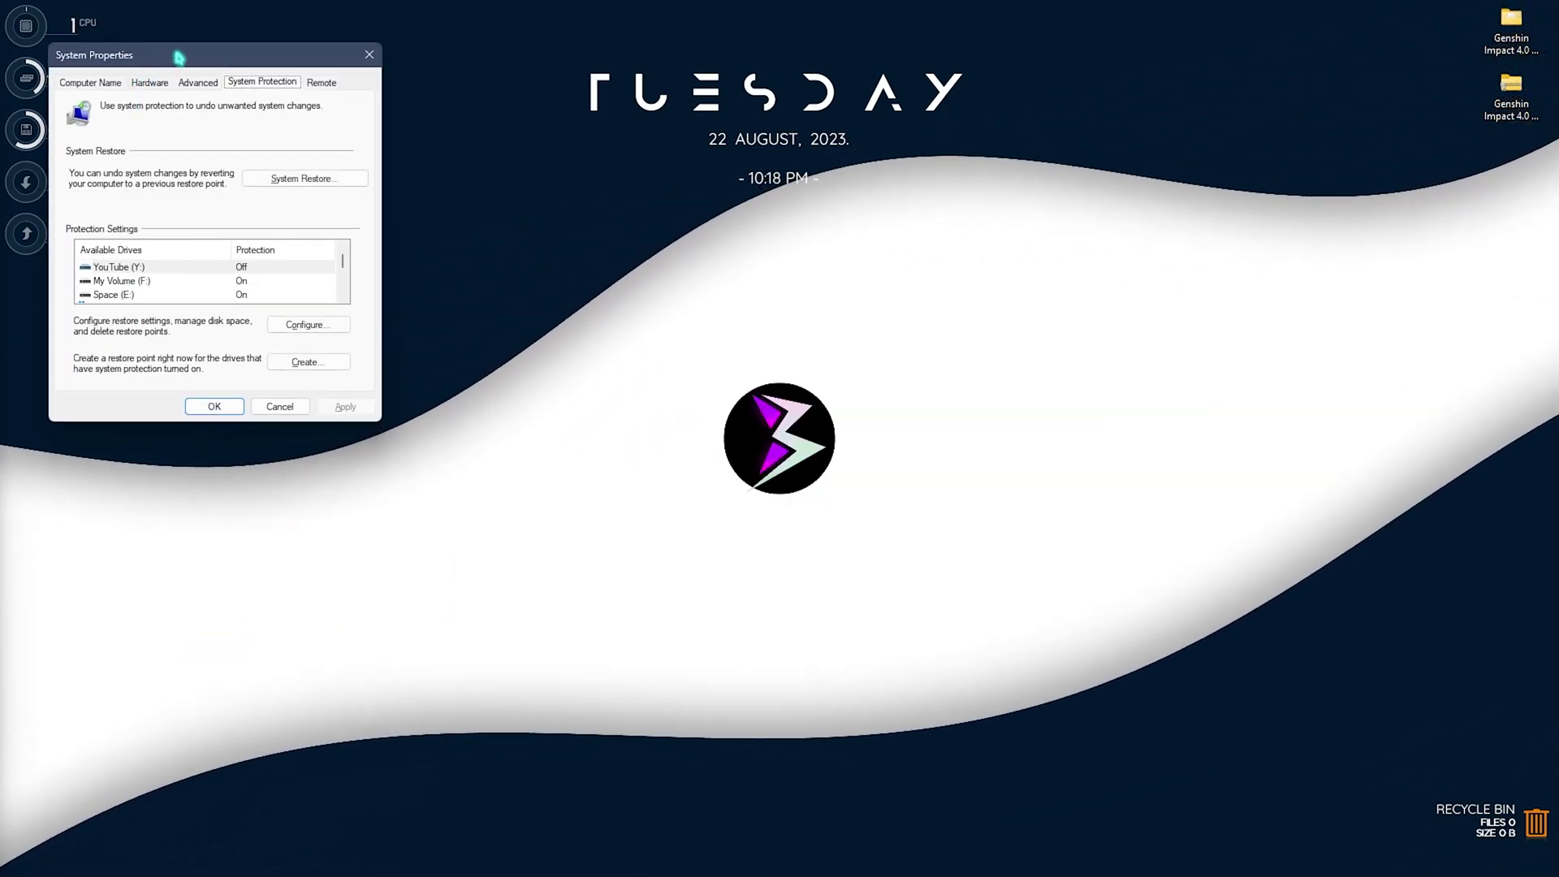
{"action": "scroll", "coordinate": [244, 357], "scroll_direction": "down", "scroll_amount": 1}
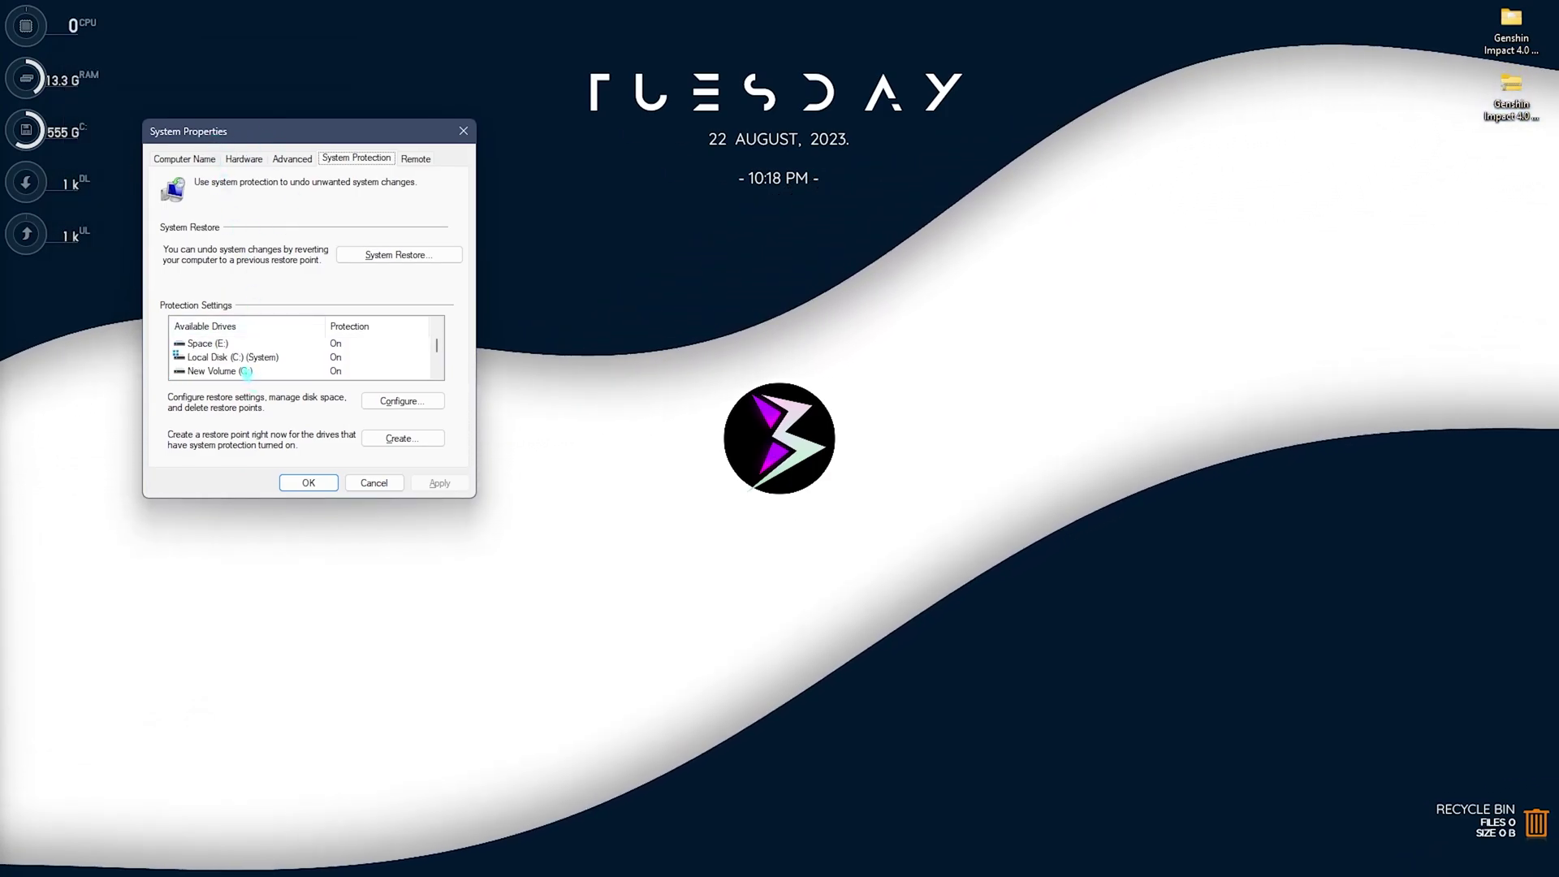
{"action": "left_click", "coordinate": [231, 358]}
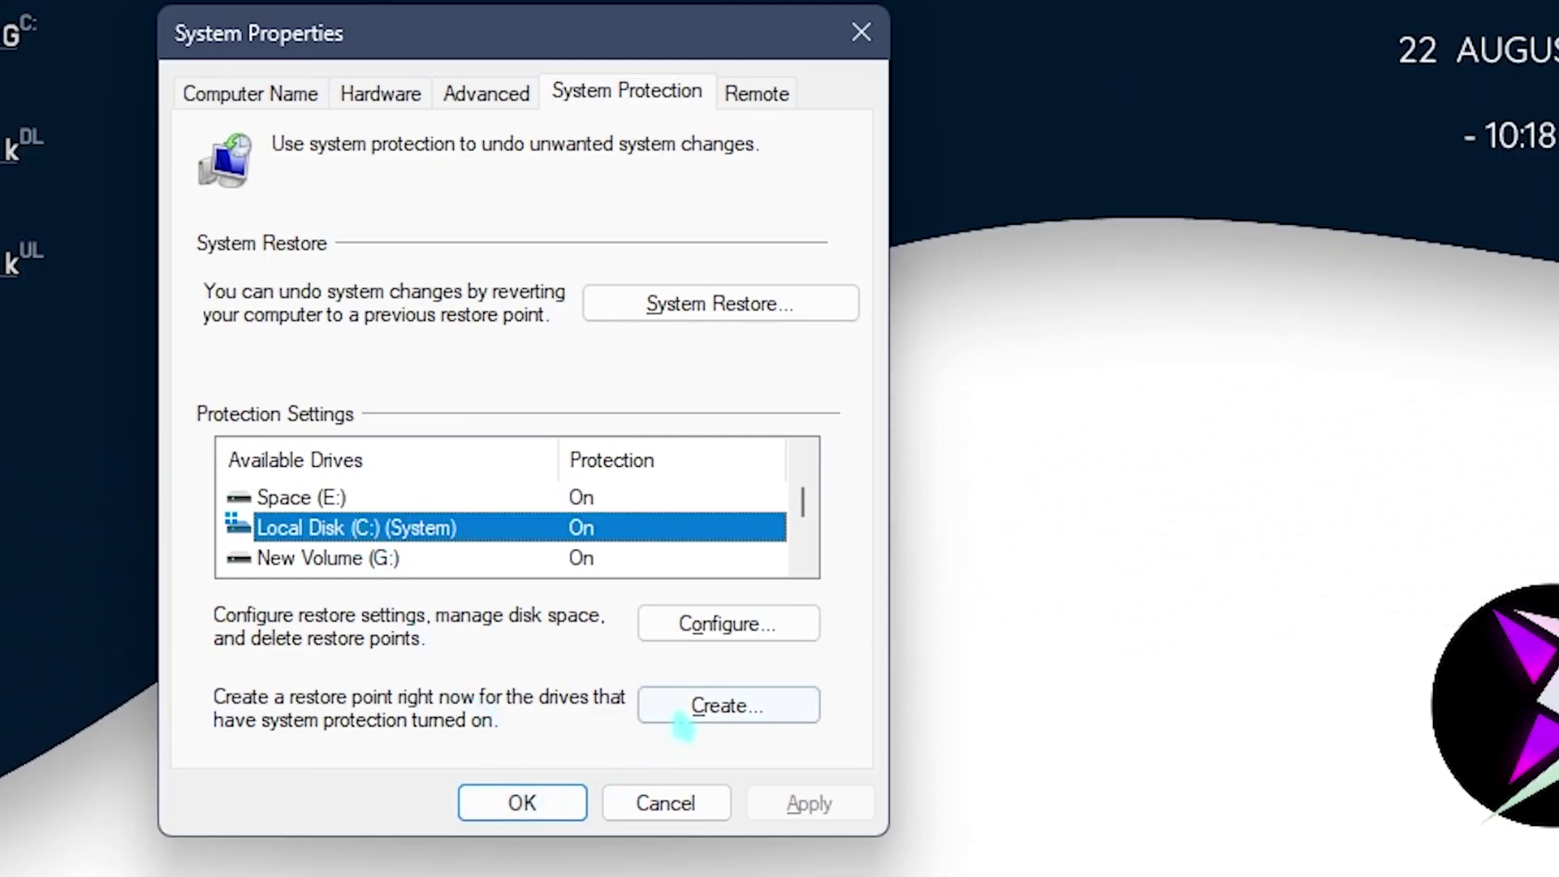
{"action": "left_click", "coordinate": [680, 714]}
{"action": "type", "text": "Genshin"}
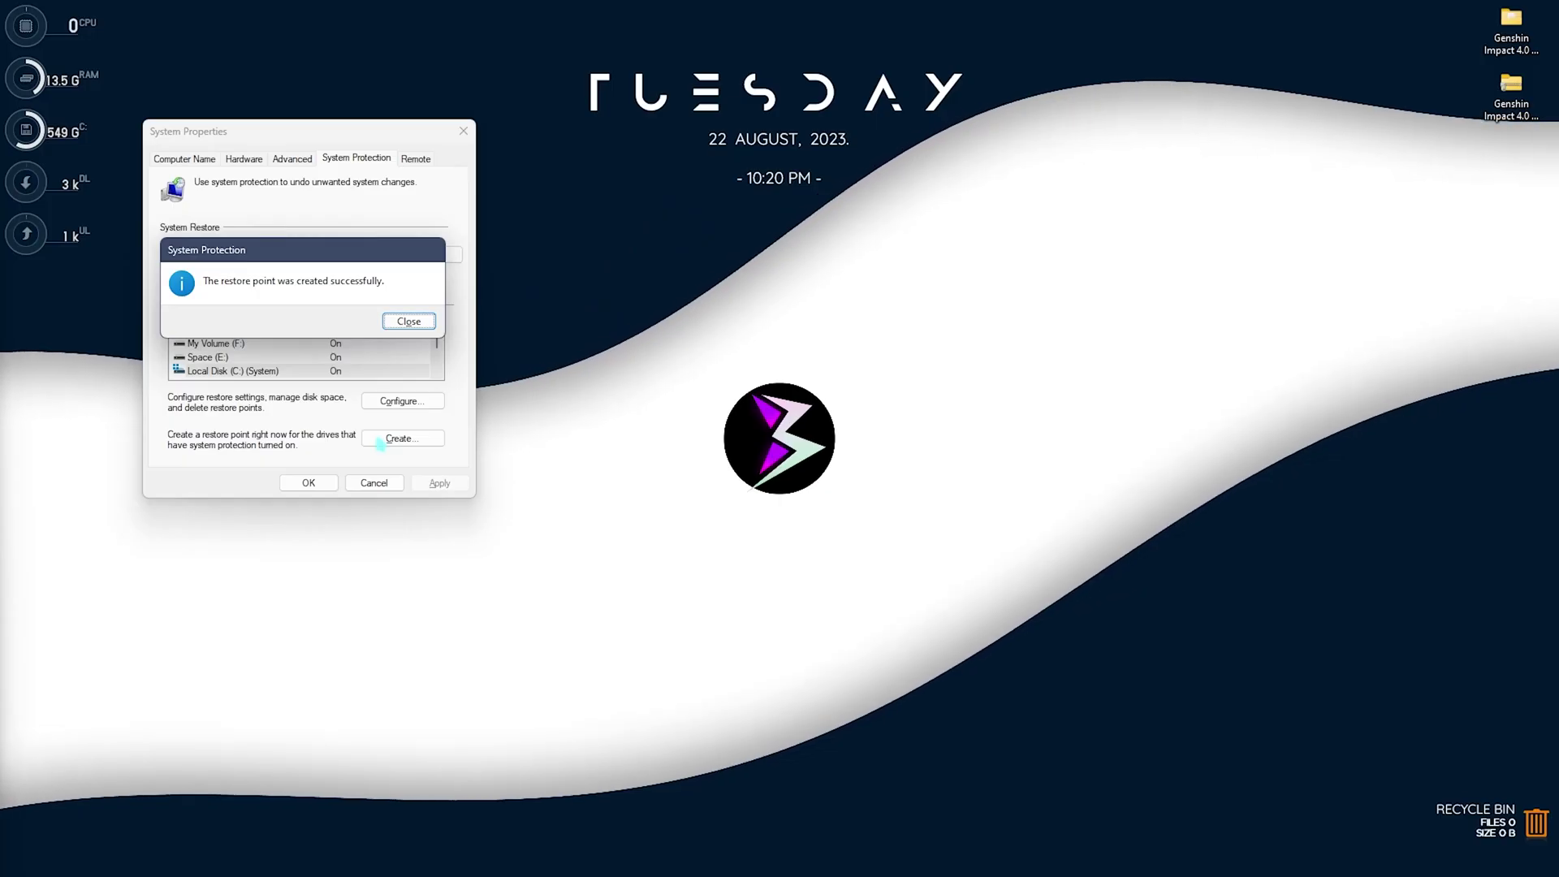
{"action": "left_click", "coordinate": [742, 447]}
{"action": "left_click", "coordinate": [463, 132]}
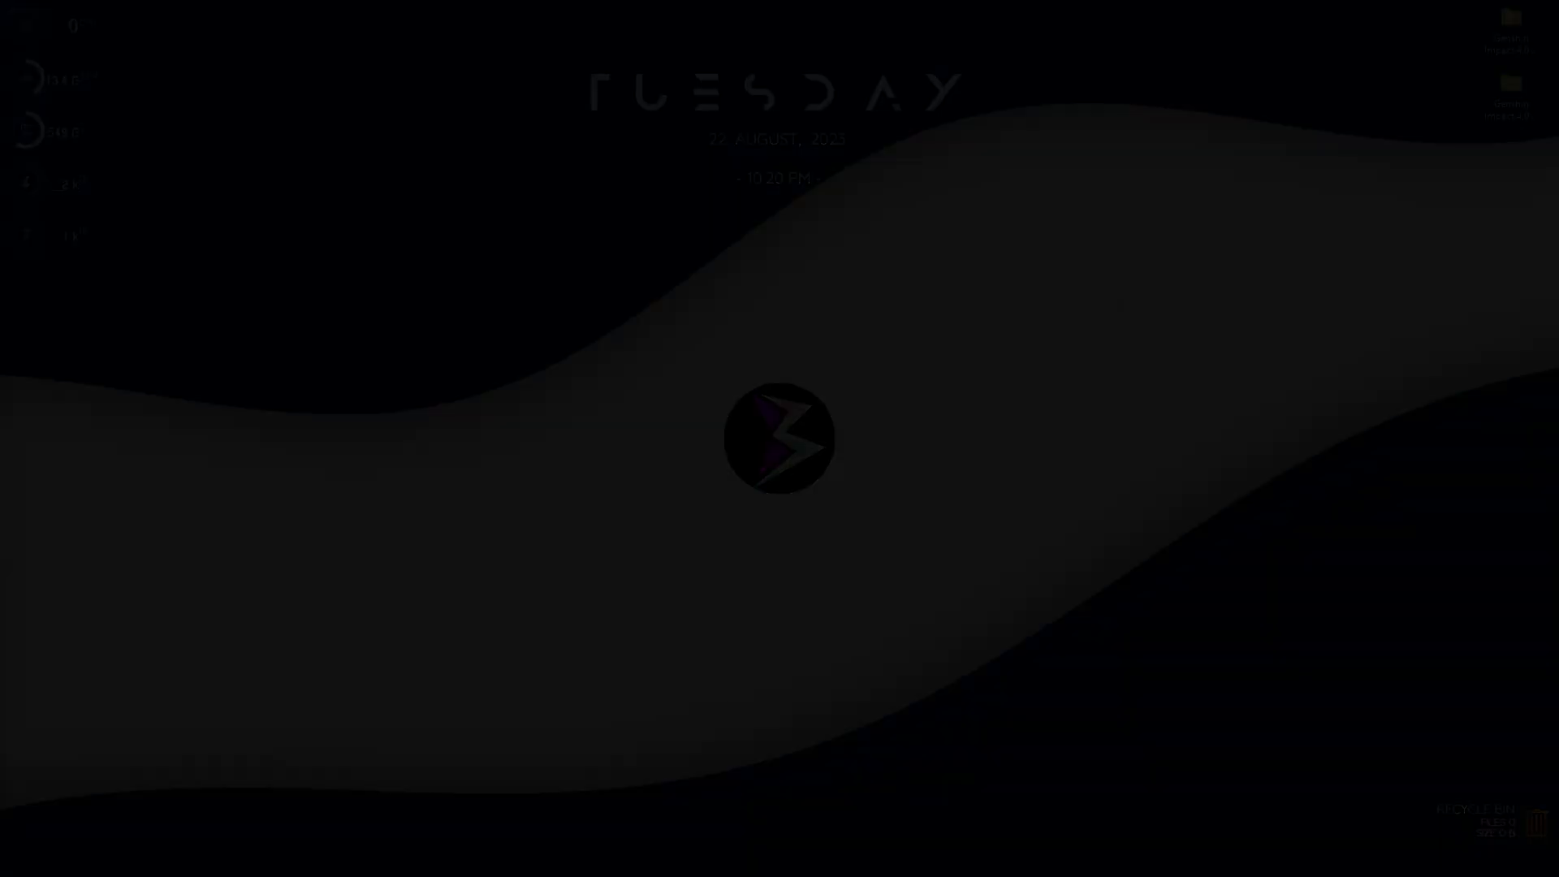
Step: Open the Genshin Impact 4.0 FPS Pack desktop folder to reach 1 - CPU Priority
{"action": "left_click_drag", "start_coordinate": [1313, 228], "coordinate": [1542, 25]}
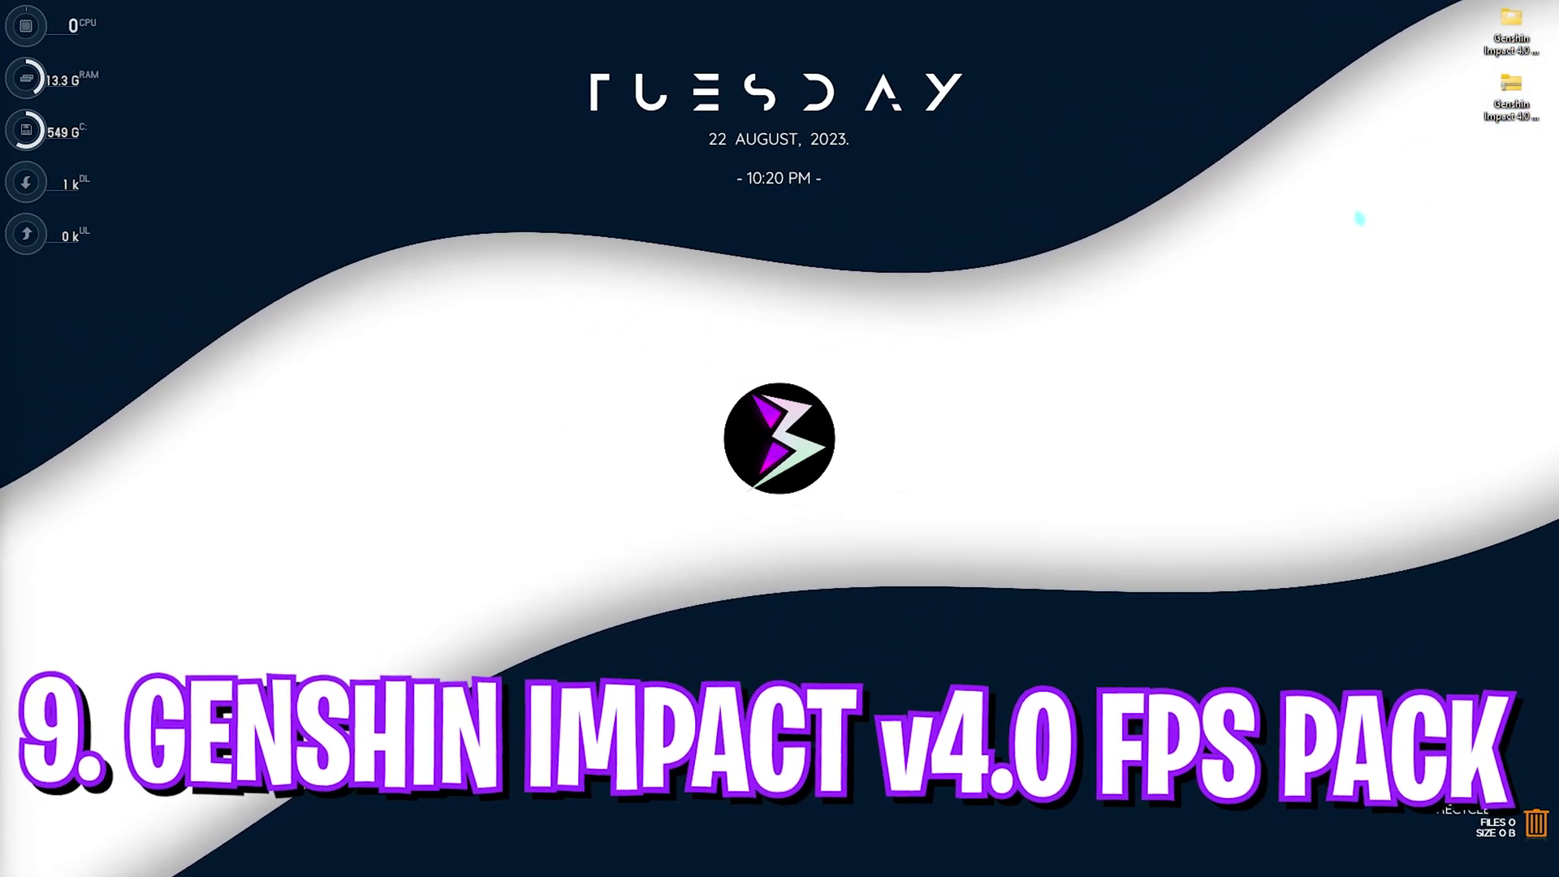
{"action": "double_click", "coordinate": [1487, 37]}
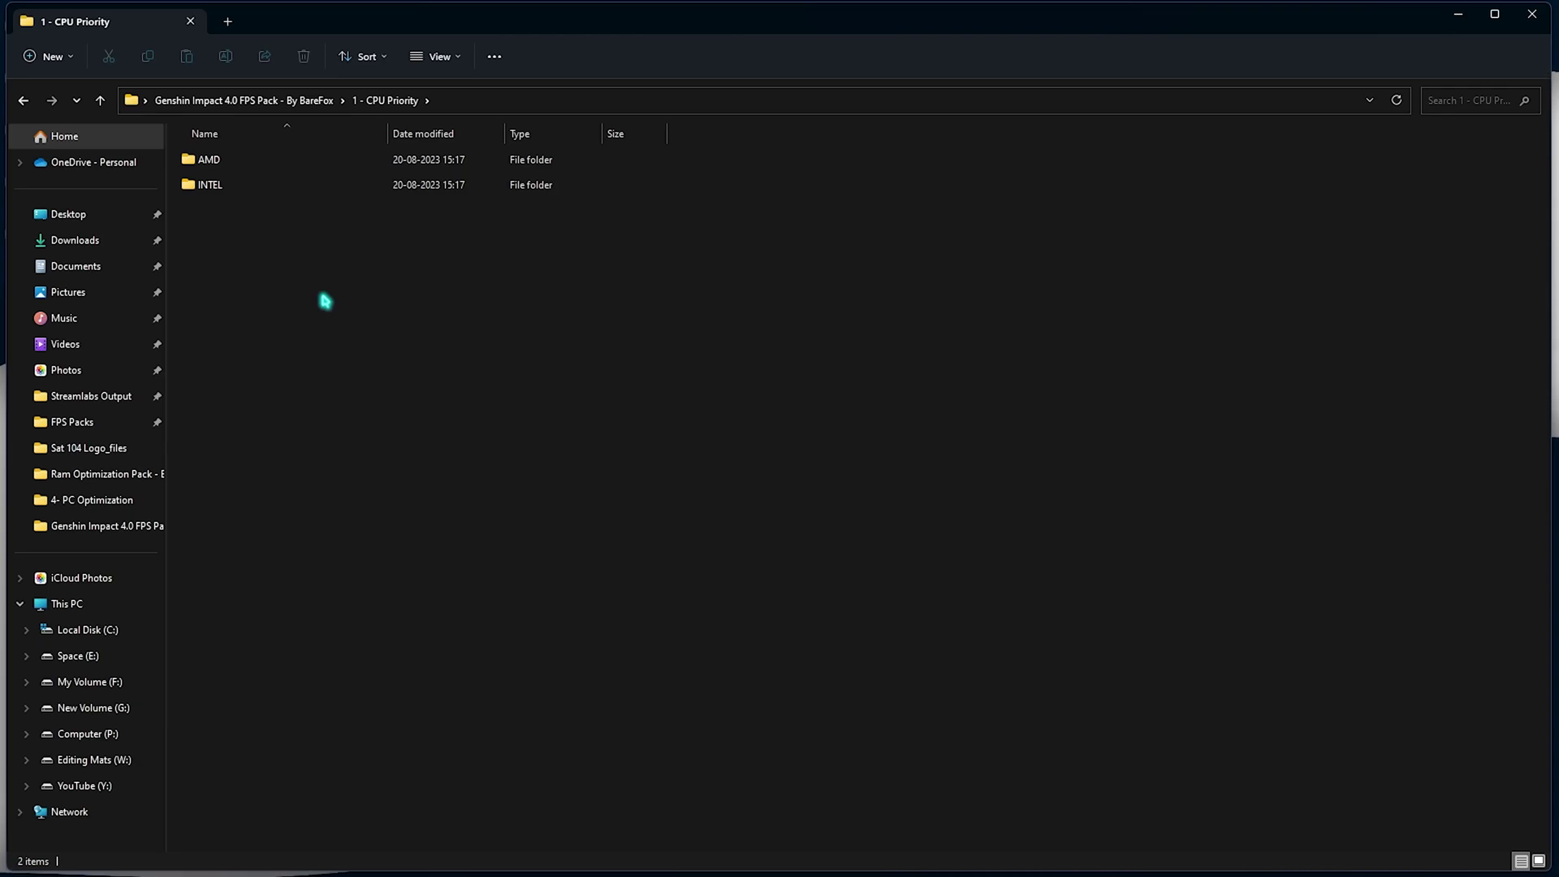
Step: Check the processor model (AMD Ryzen 9 5900X) in System Information, then close it
{"action": "key", "text": "super"}
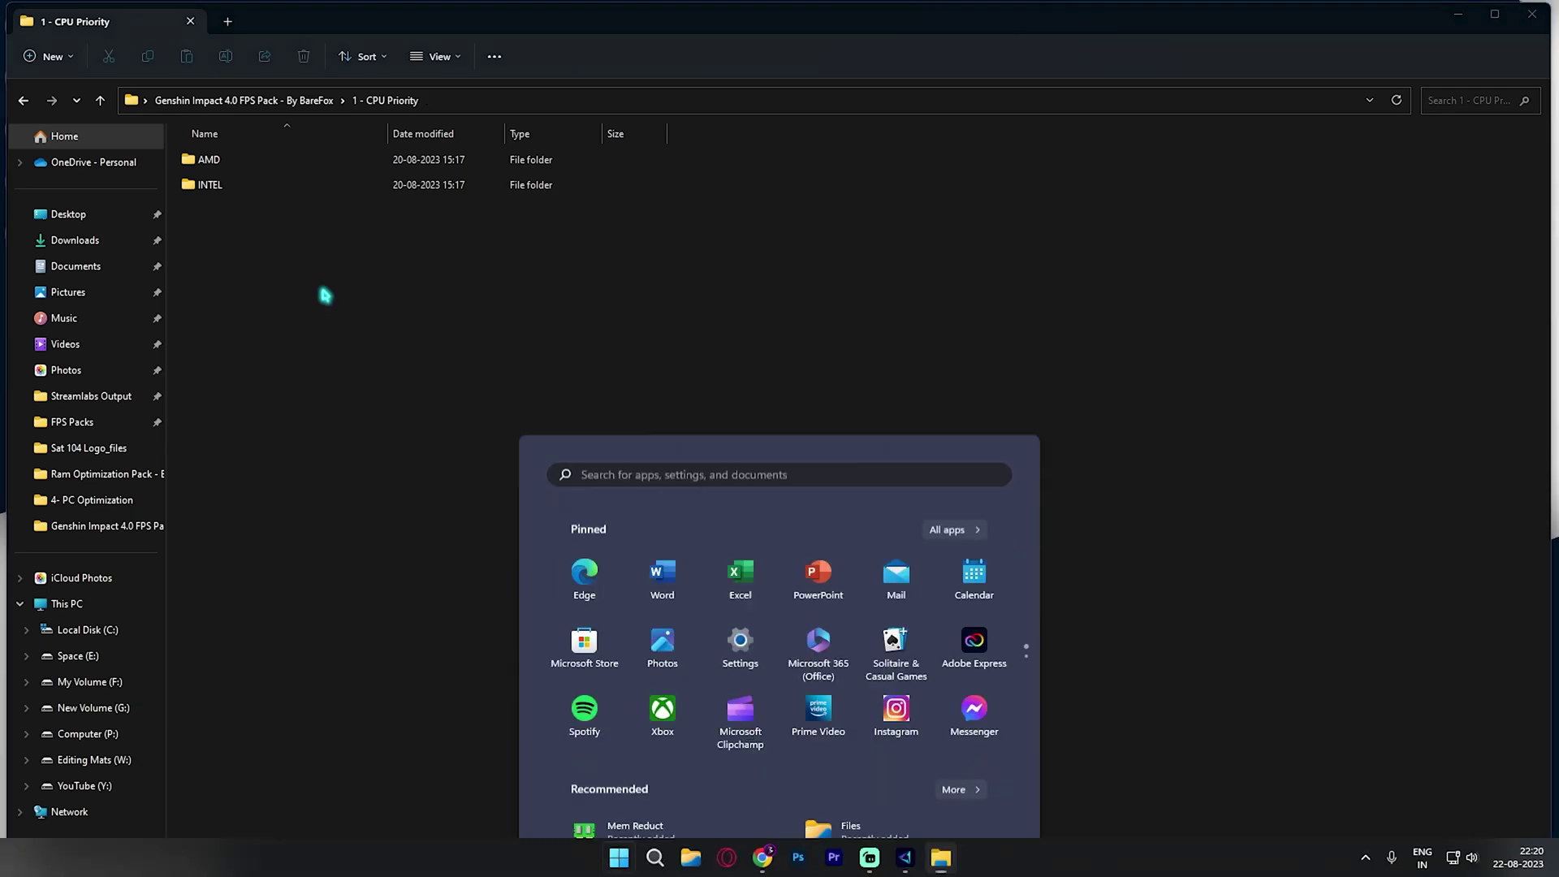
{"action": "type", "text": "sys"}
{"action": "key", "text": "Down"}
{"action": "key", "text": "Return"}
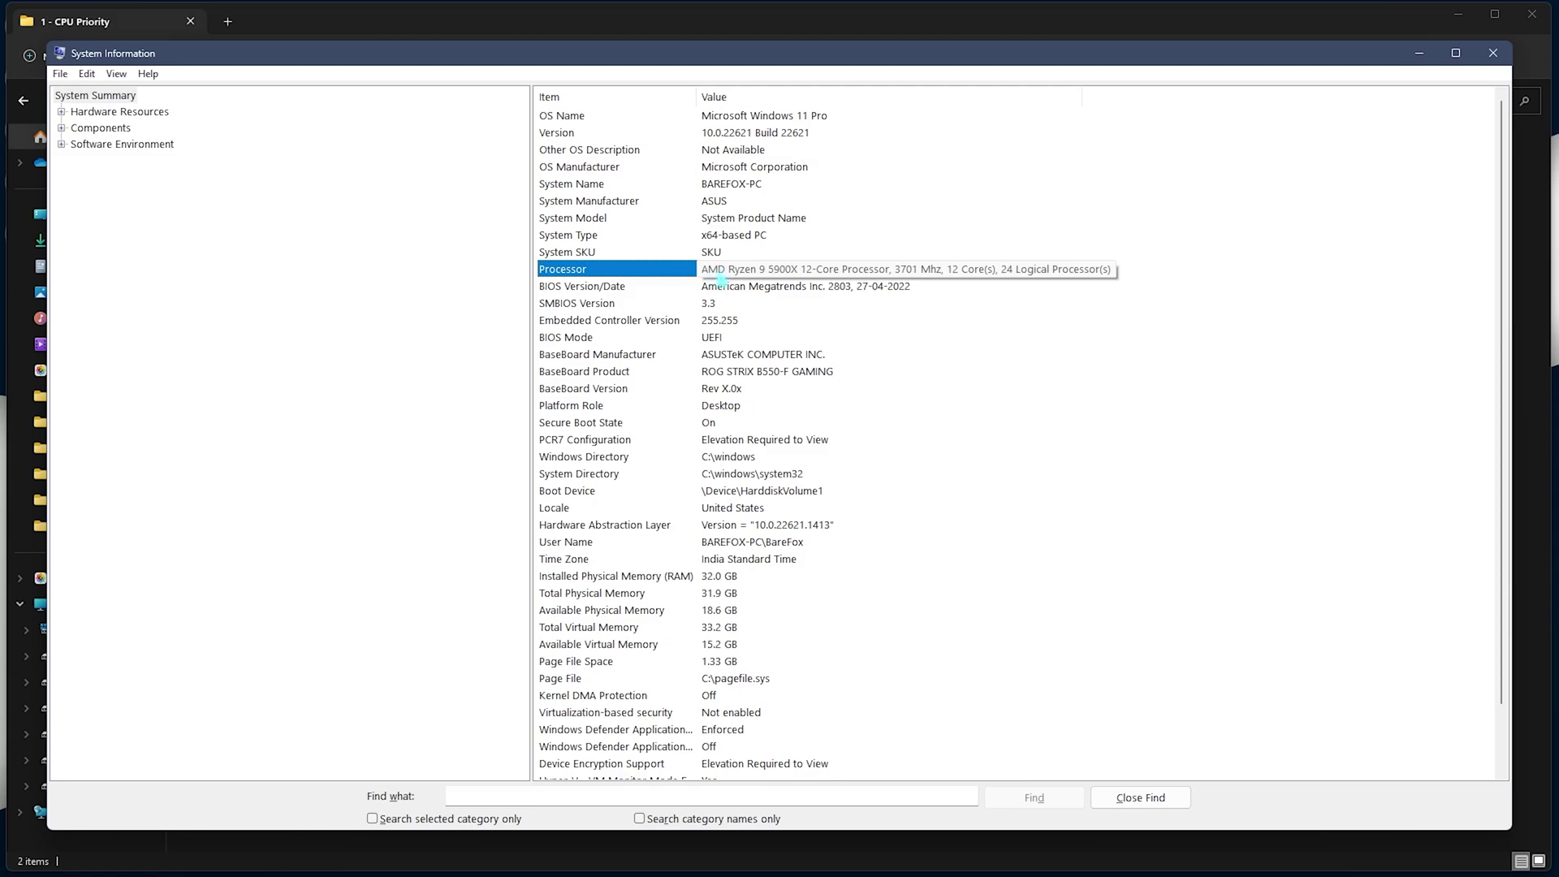
{"action": "left_click", "coordinate": [1492, 54]}
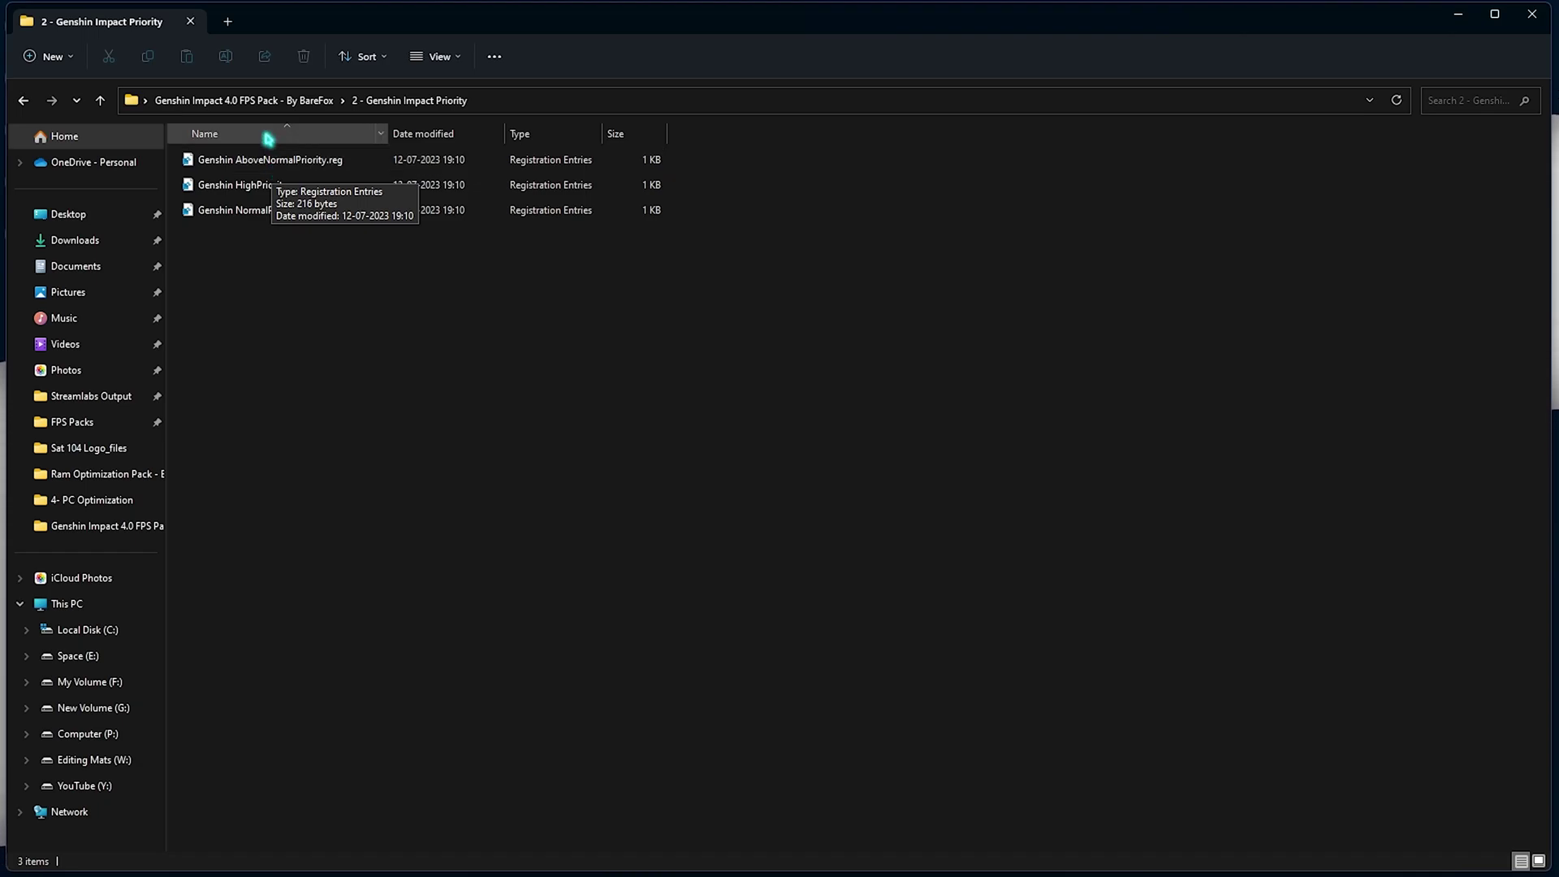
Step: Confirm 32.0 GB installed RAM in System Information, then return to the FPS Pack folder
{"action": "left_click_drag", "start_coordinate": [451, 605], "coordinate": [244, 228]}
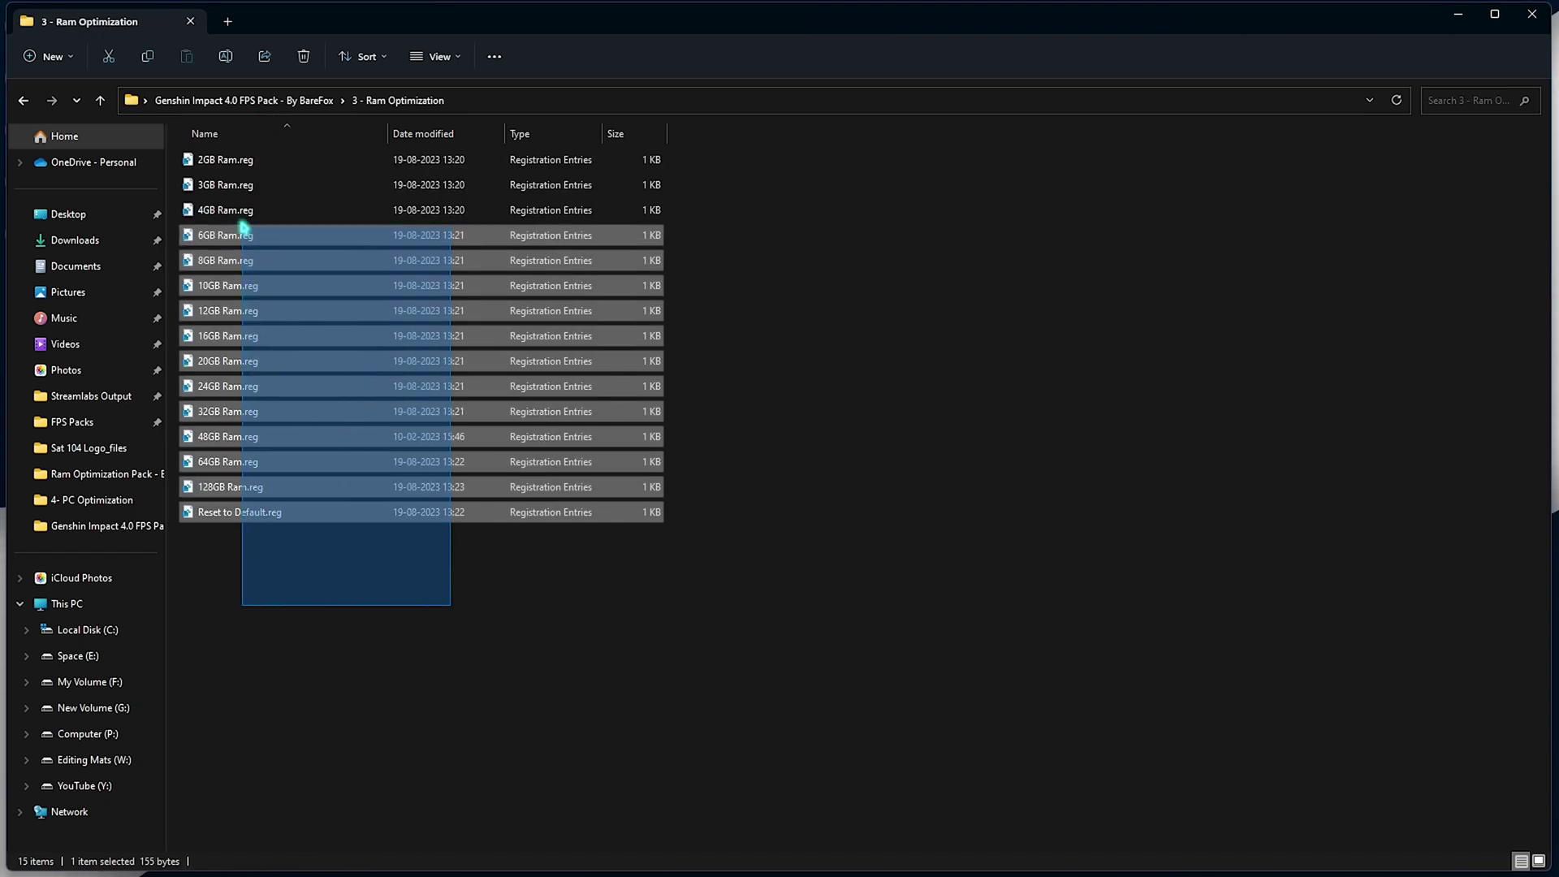
{"action": "left_click_drag", "start_coordinate": [230, 164], "coordinate": [230, 163]}
{"action": "left_click", "coordinate": [940, 419]}
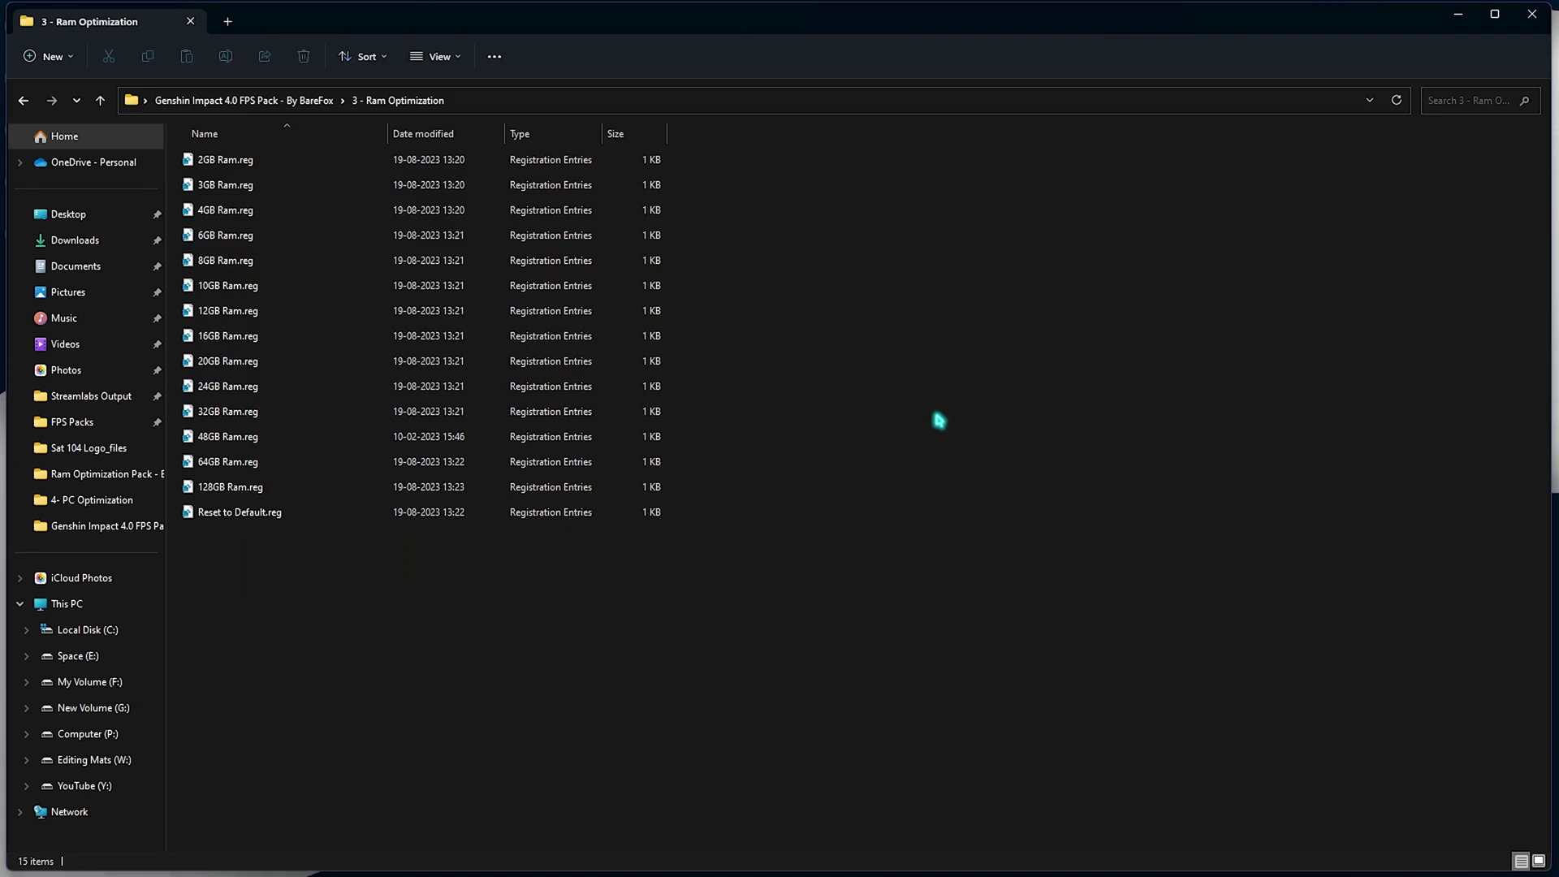
{"action": "key", "text": "super"}
{"action": "type", "text": "system Configuration"}
{"action": "key", "text": "Down"}
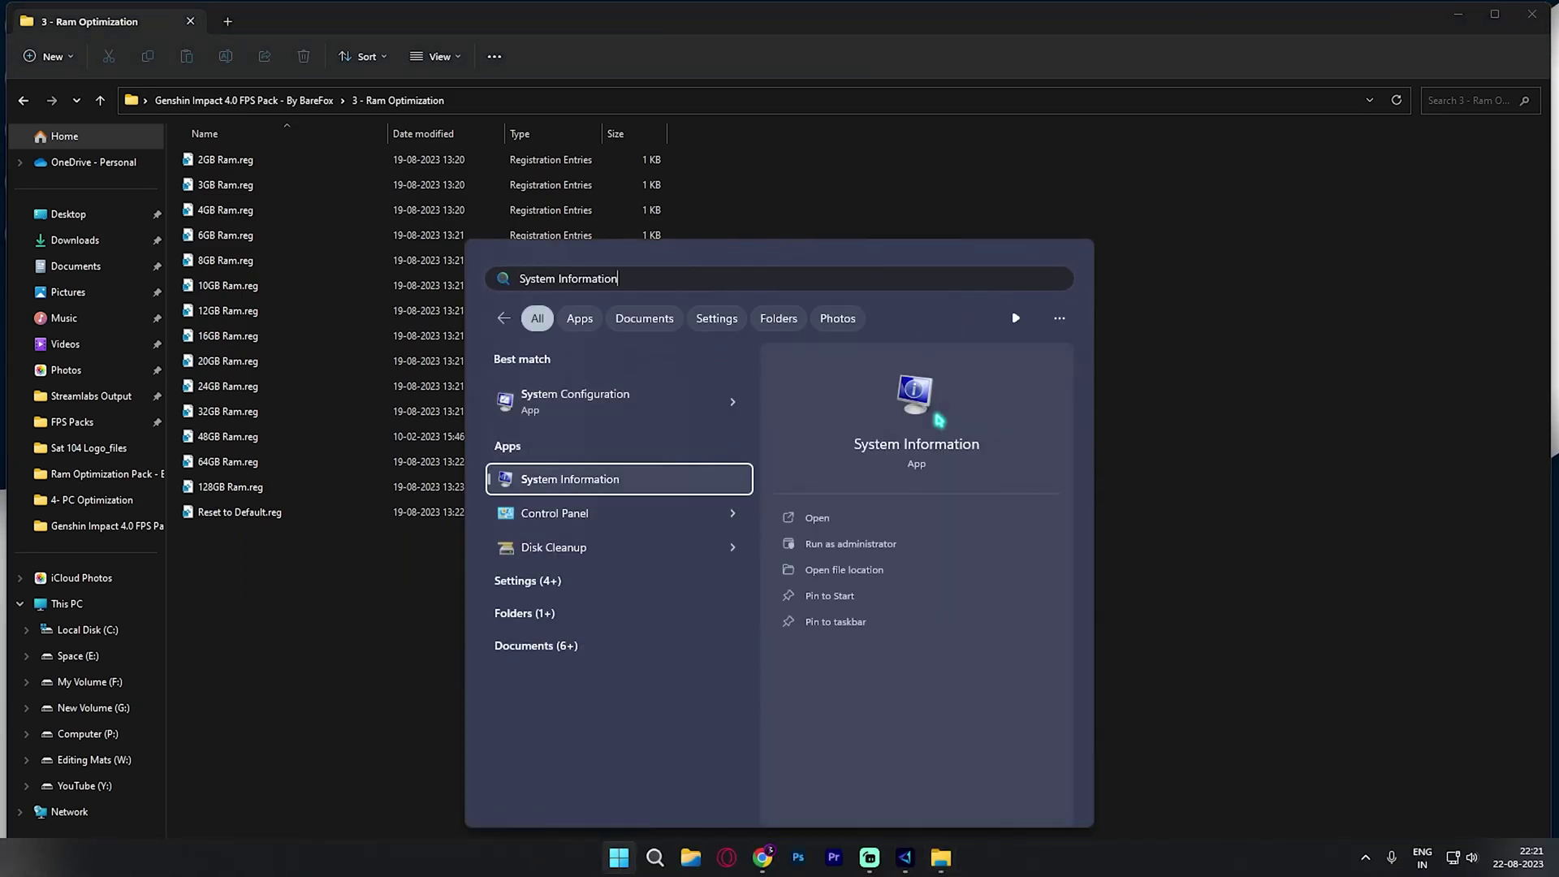
{"action": "key", "text": "Return"}
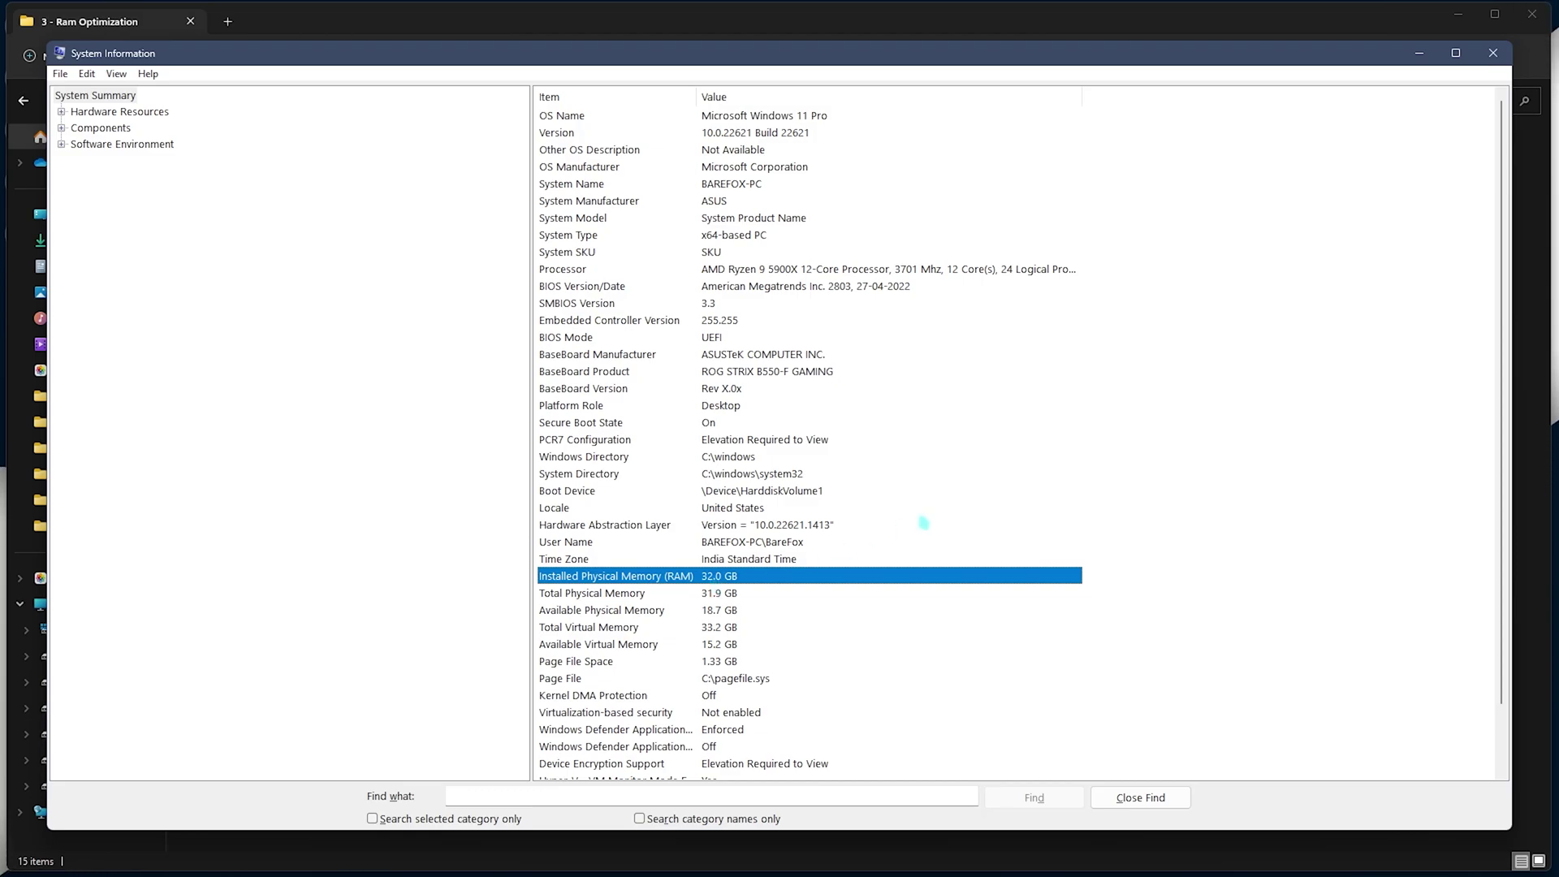
{"action": "left_click", "coordinate": [1535, 70]}
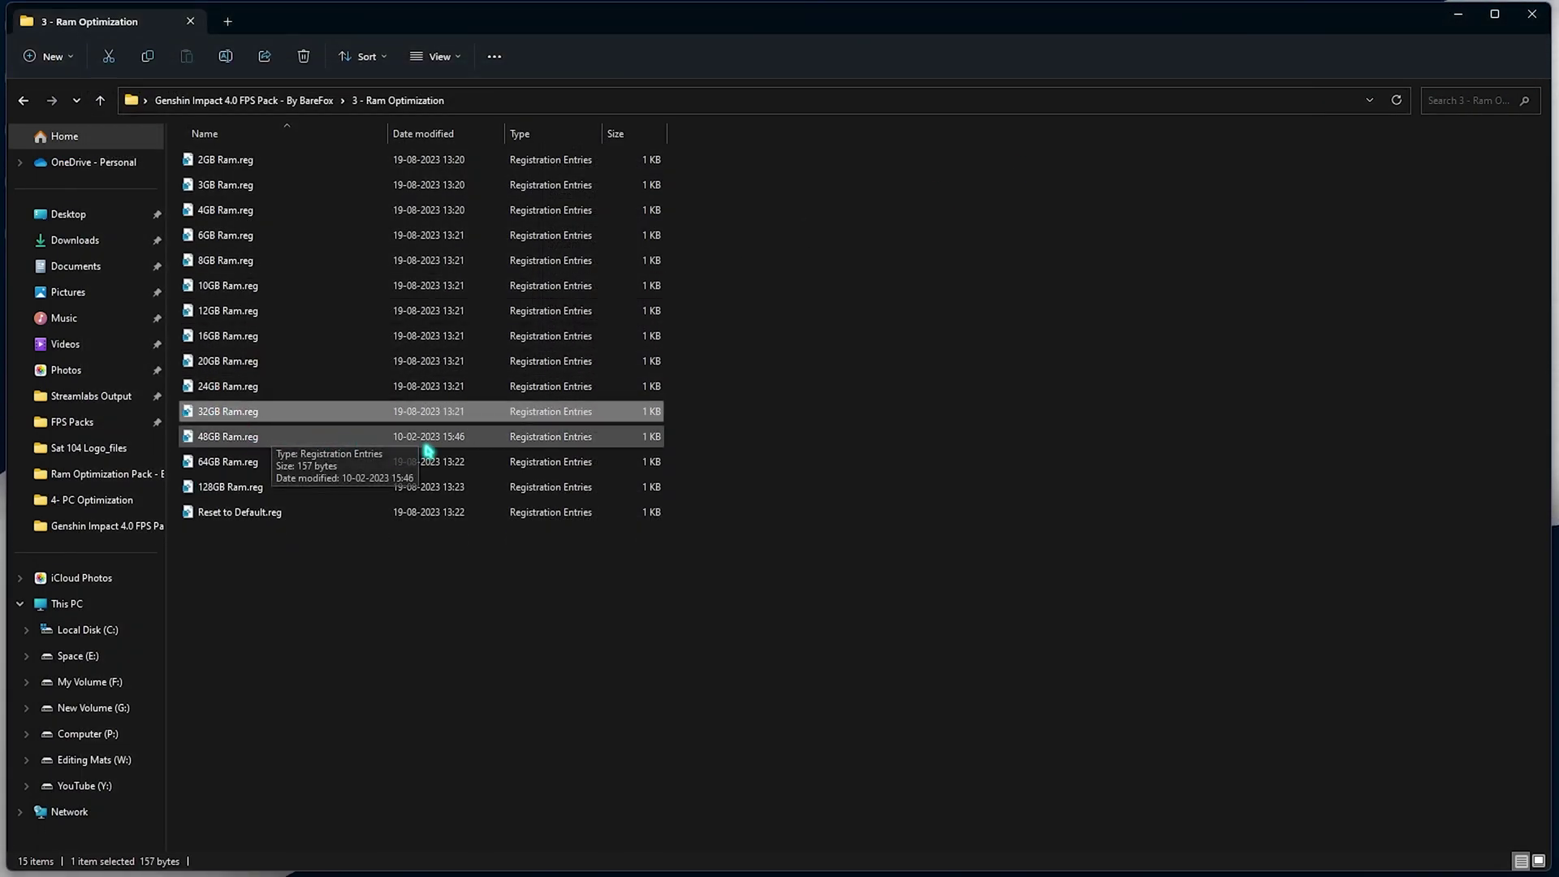
{"action": "left_click_drag", "start_coordinate": [767, 509], "coordinate": [868, 348]}
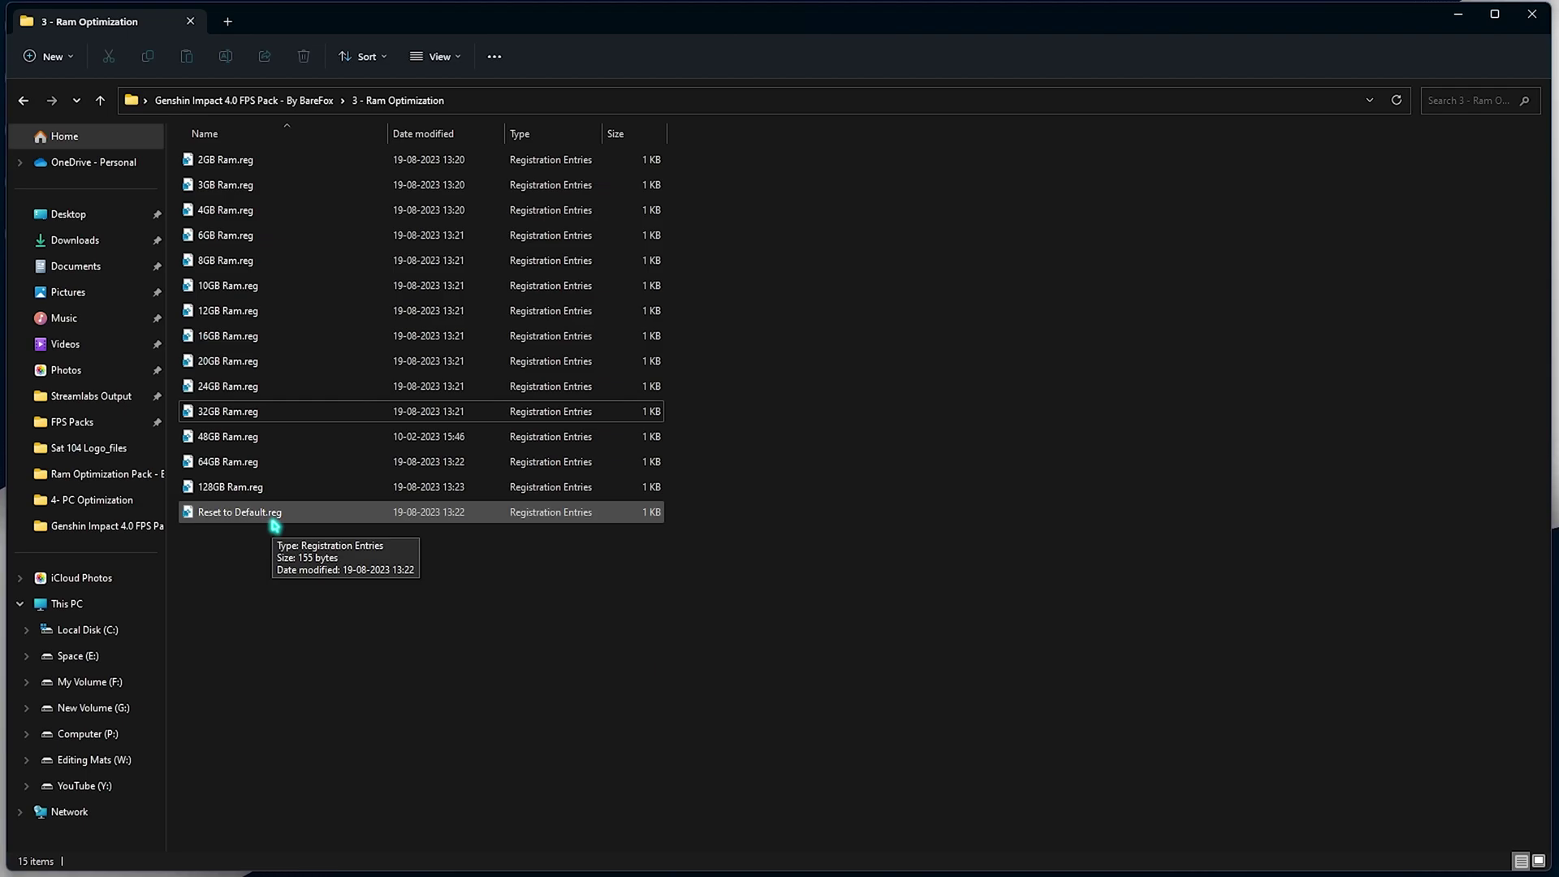
{"action": "key", "text": "alt+Up"}
Step: In 4- PC Optimization, run Clean Temporary Files.bat as administrator to delete temporary files
{"action": "double_click", "coordinate": [253, 235]}
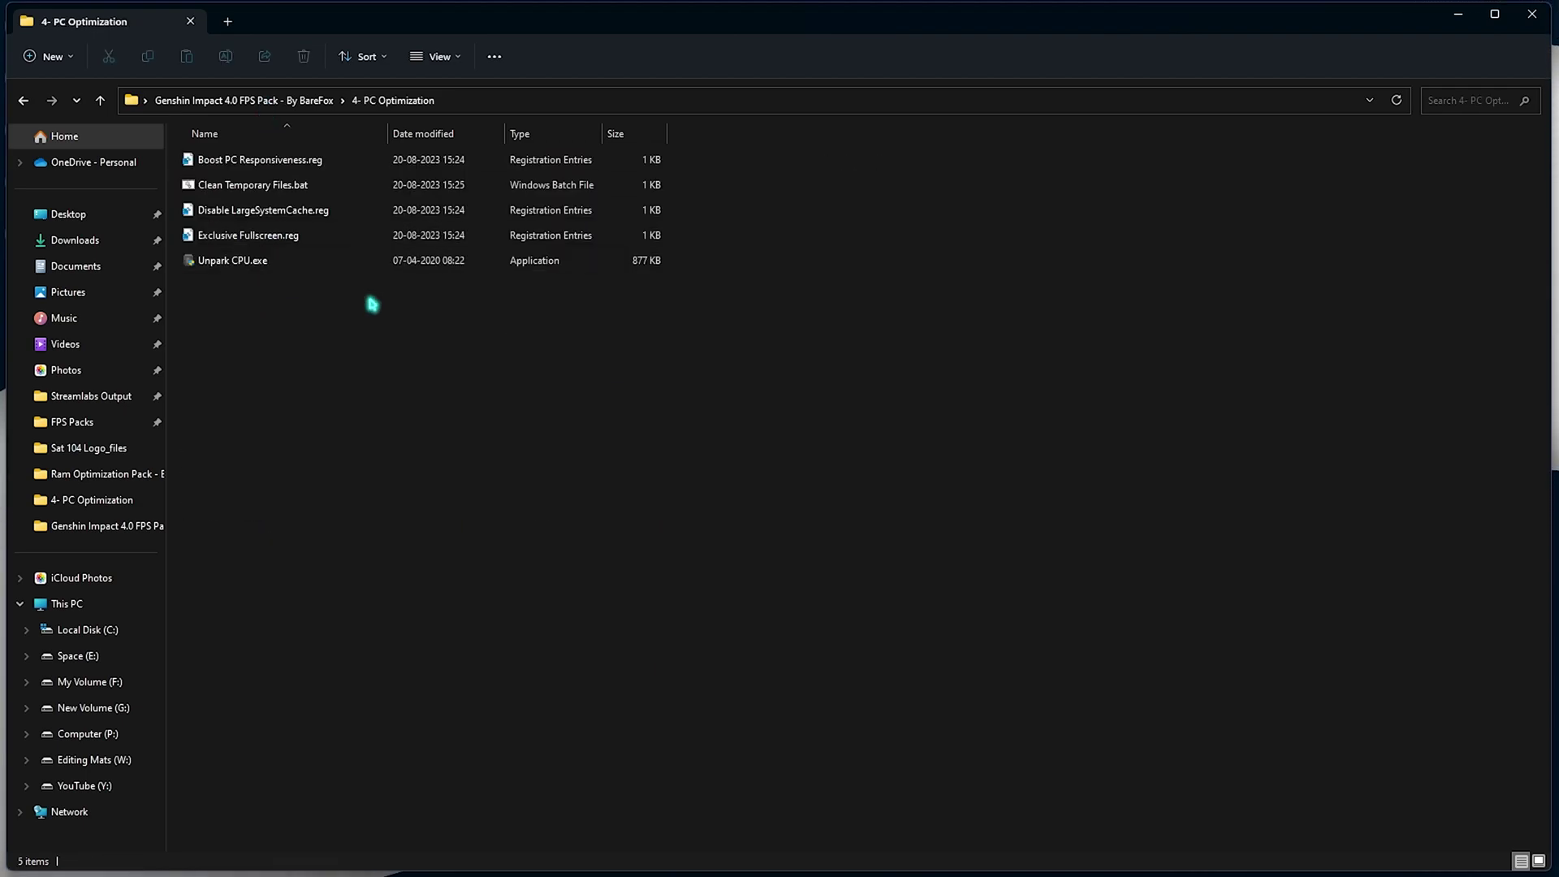
{"action": "left_click_drag", "start_coordinate": [799, 261], "coordinate": [661, 213]}
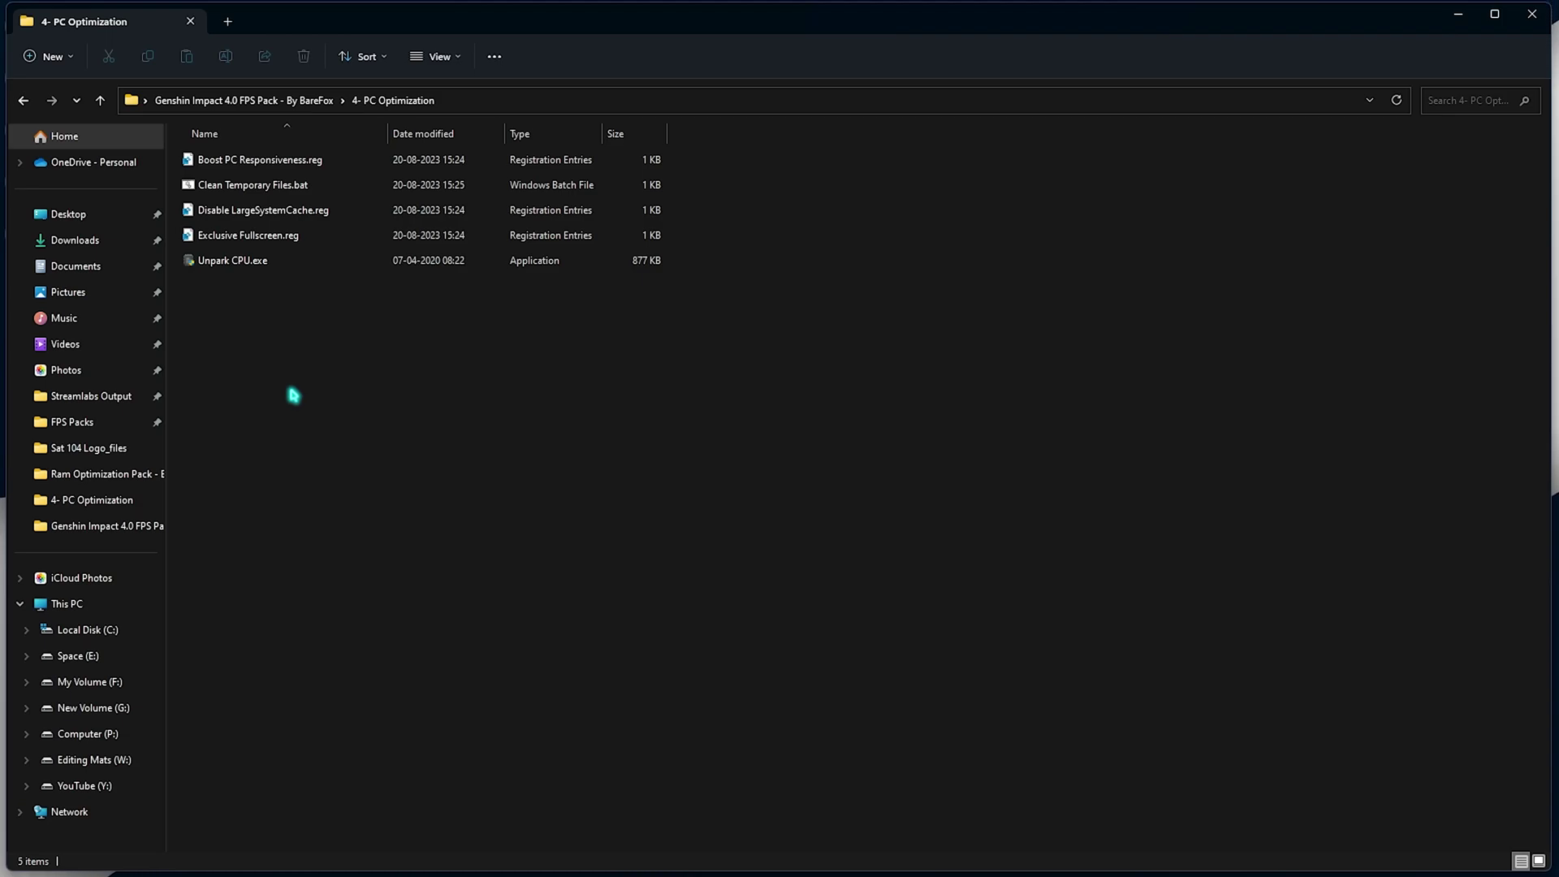
{"action": "left_click", "coordinate": [303, 185]}
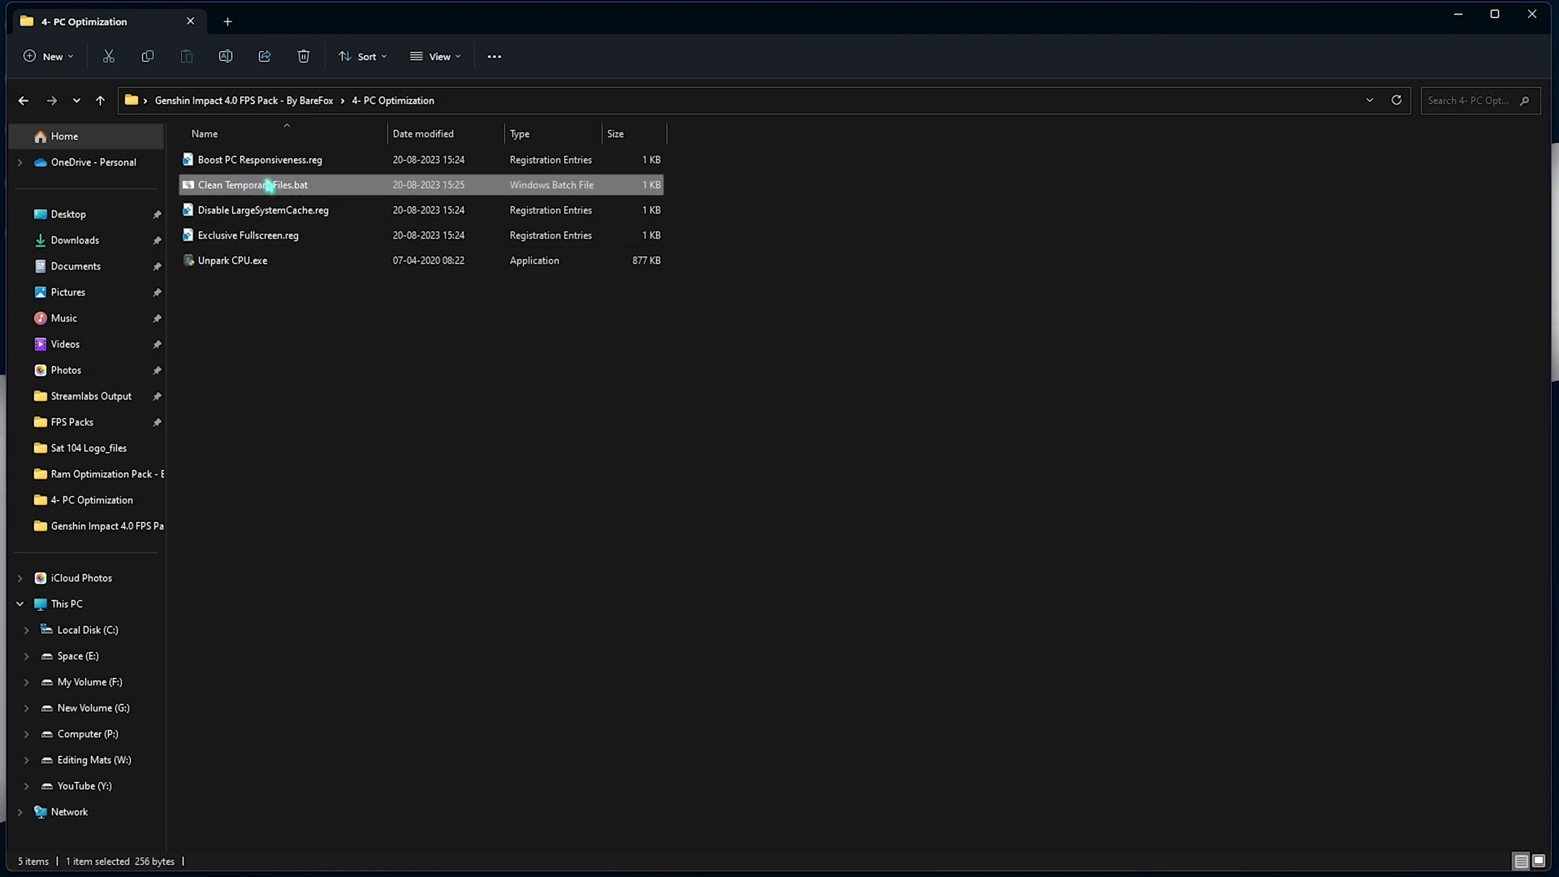
{"action": "right_click", "coordinate": [268, 185]}
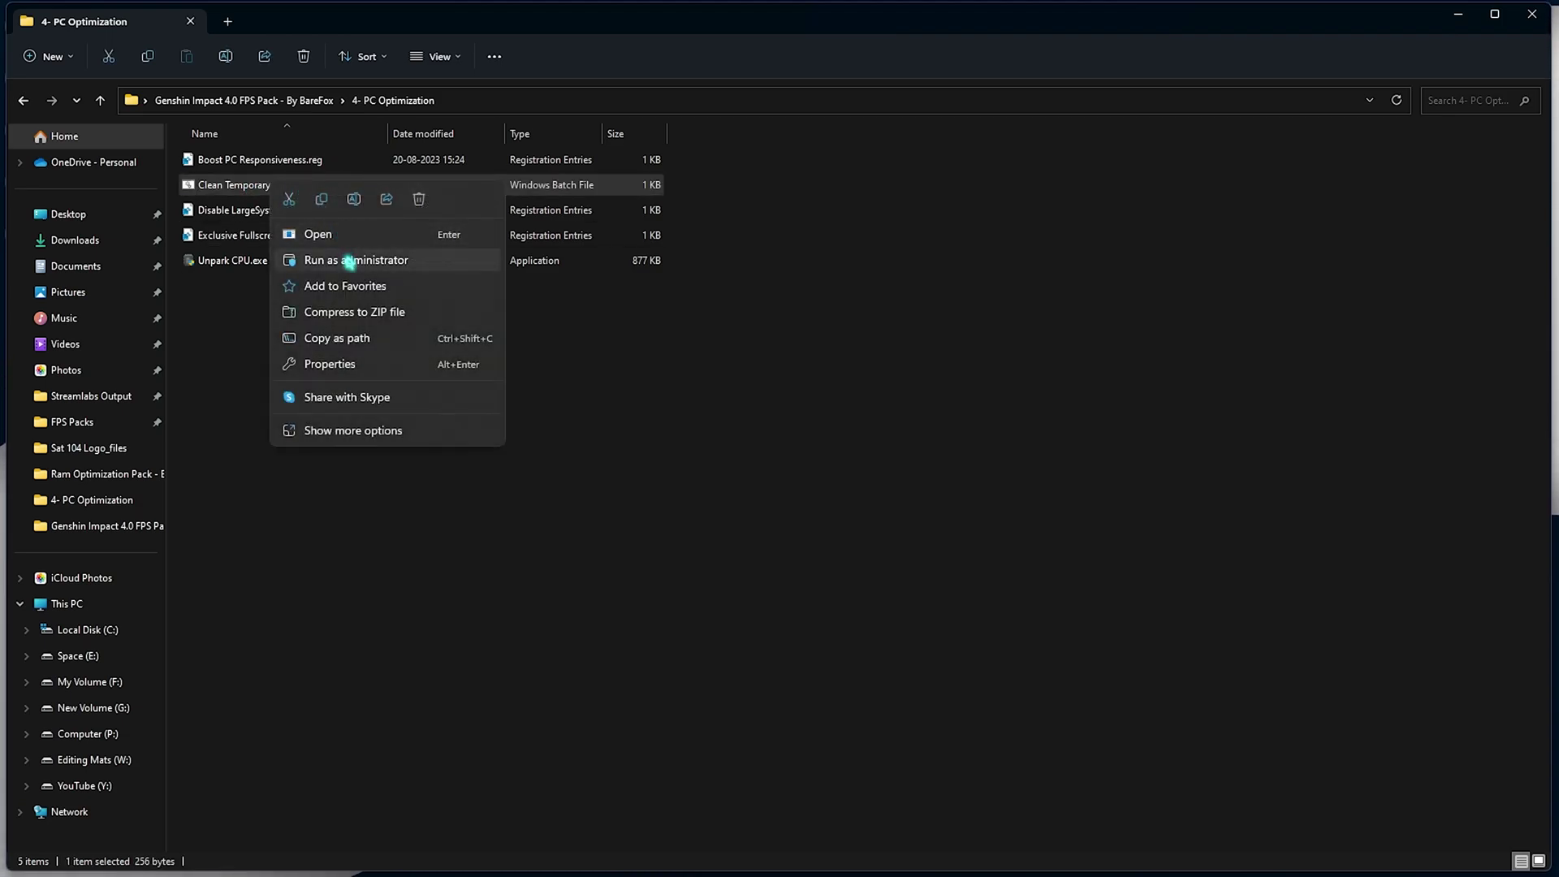
{"action": "left_click", "coordinate": [350, 260]}
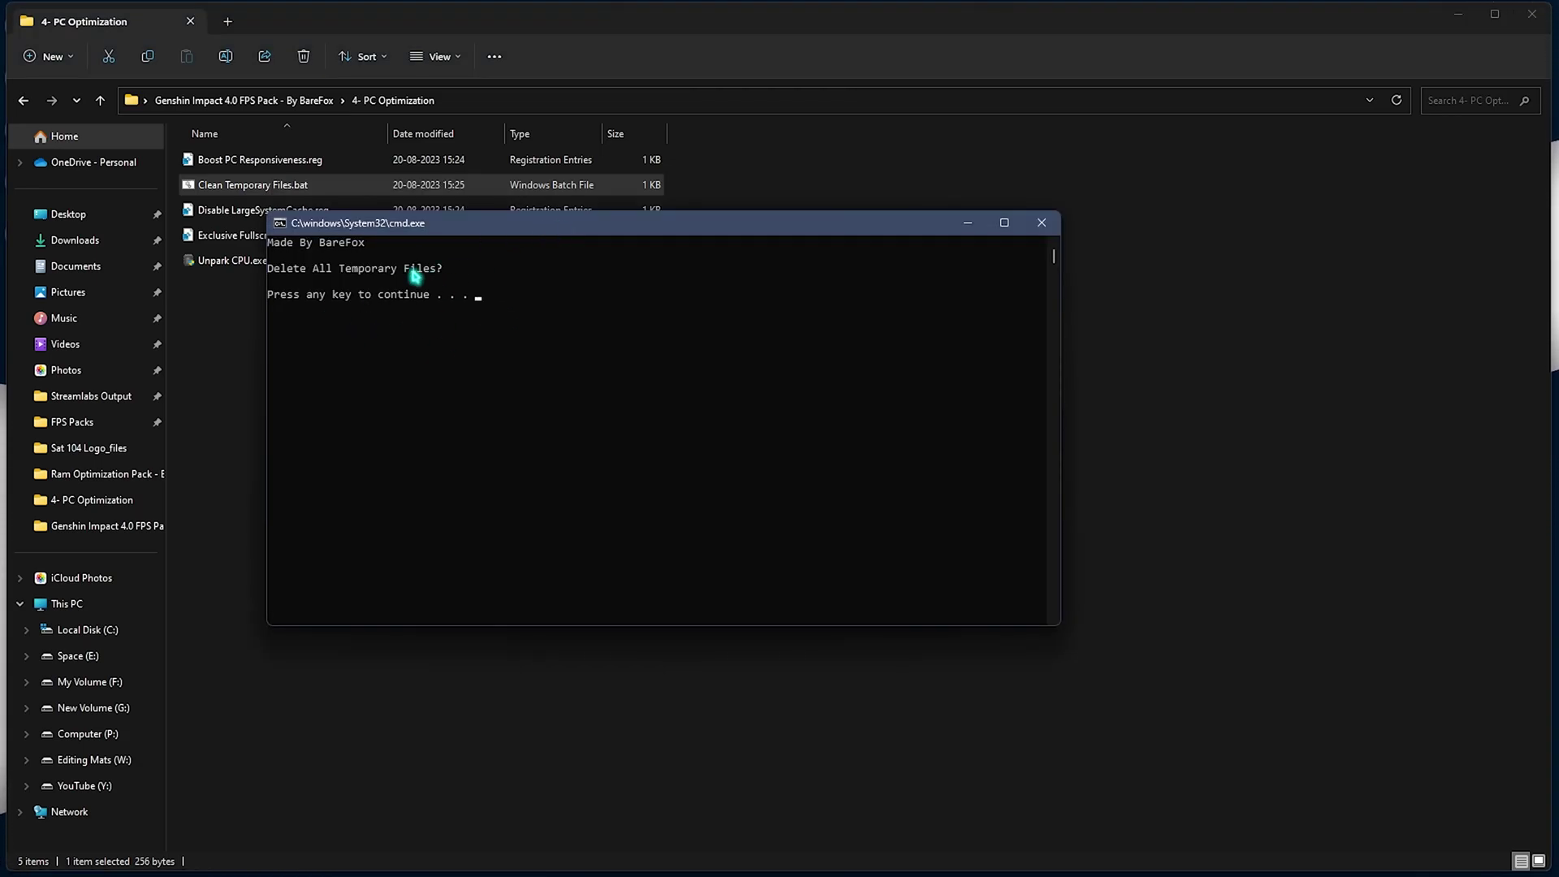
{"action": "key", "text": "Return"}
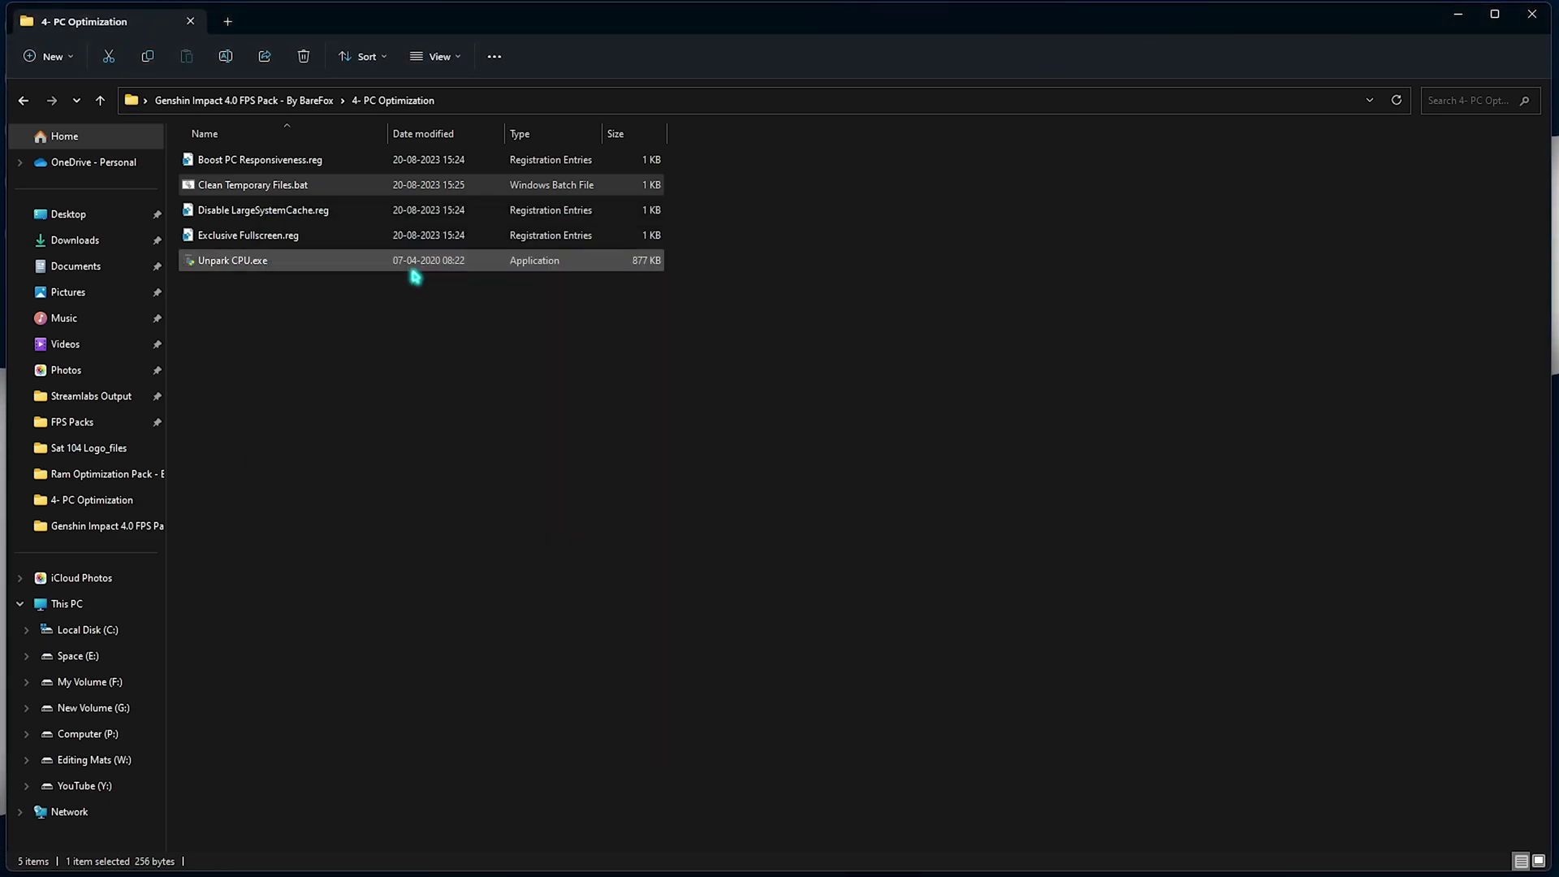
Step: Apply a 100% core parking index in Unpark CPU.exe so all 24 cores are enabled
{"action": "left_click", "coordinate": [249, 261]}
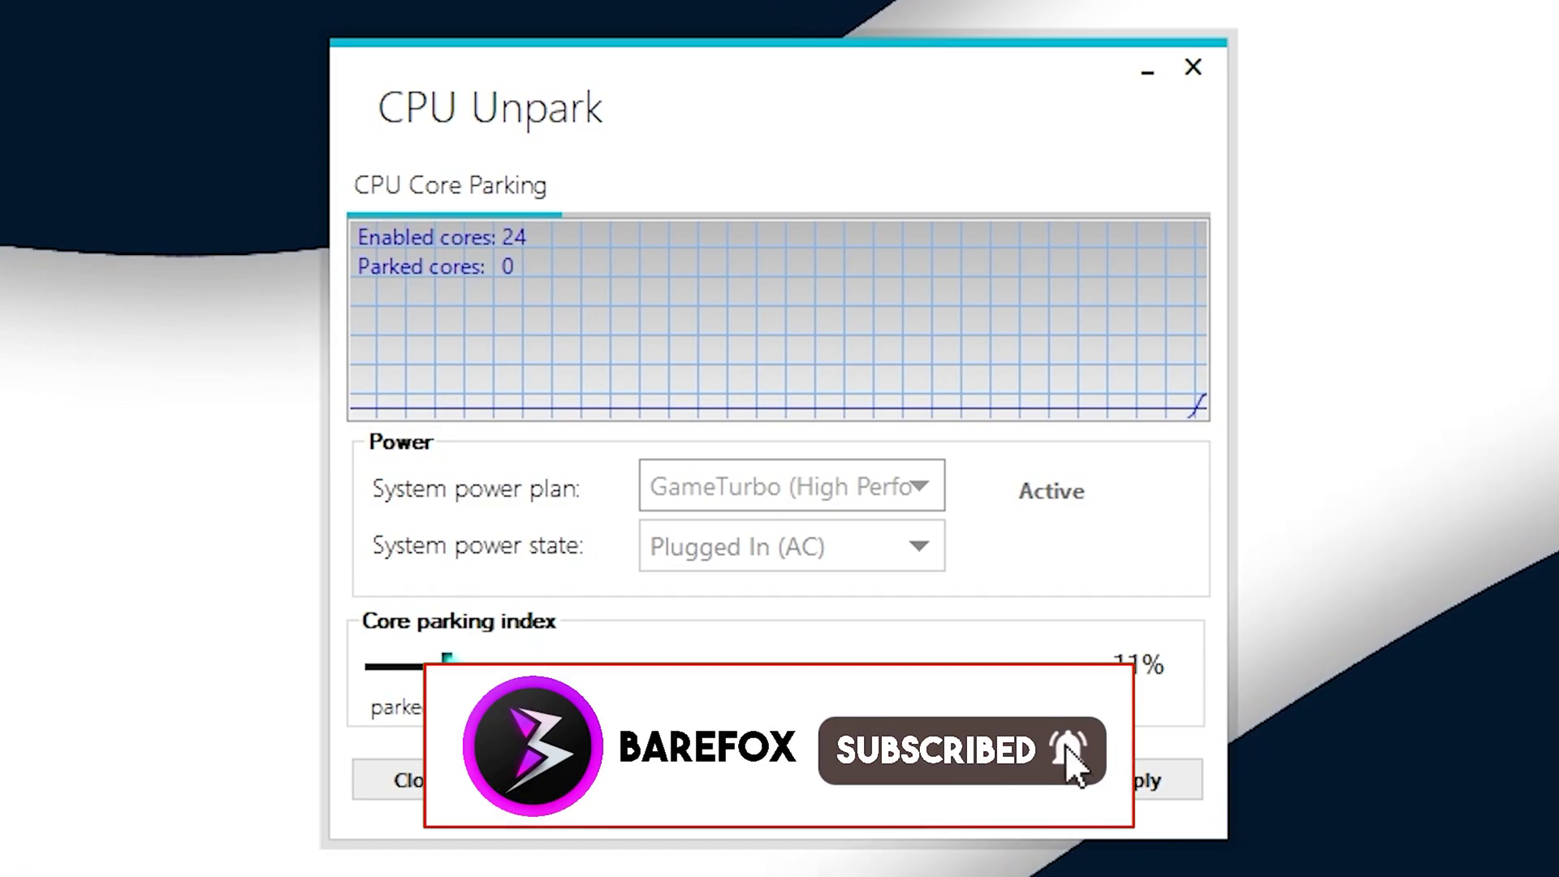
{"action": "left_click", "coordinate": [1121, 678]}
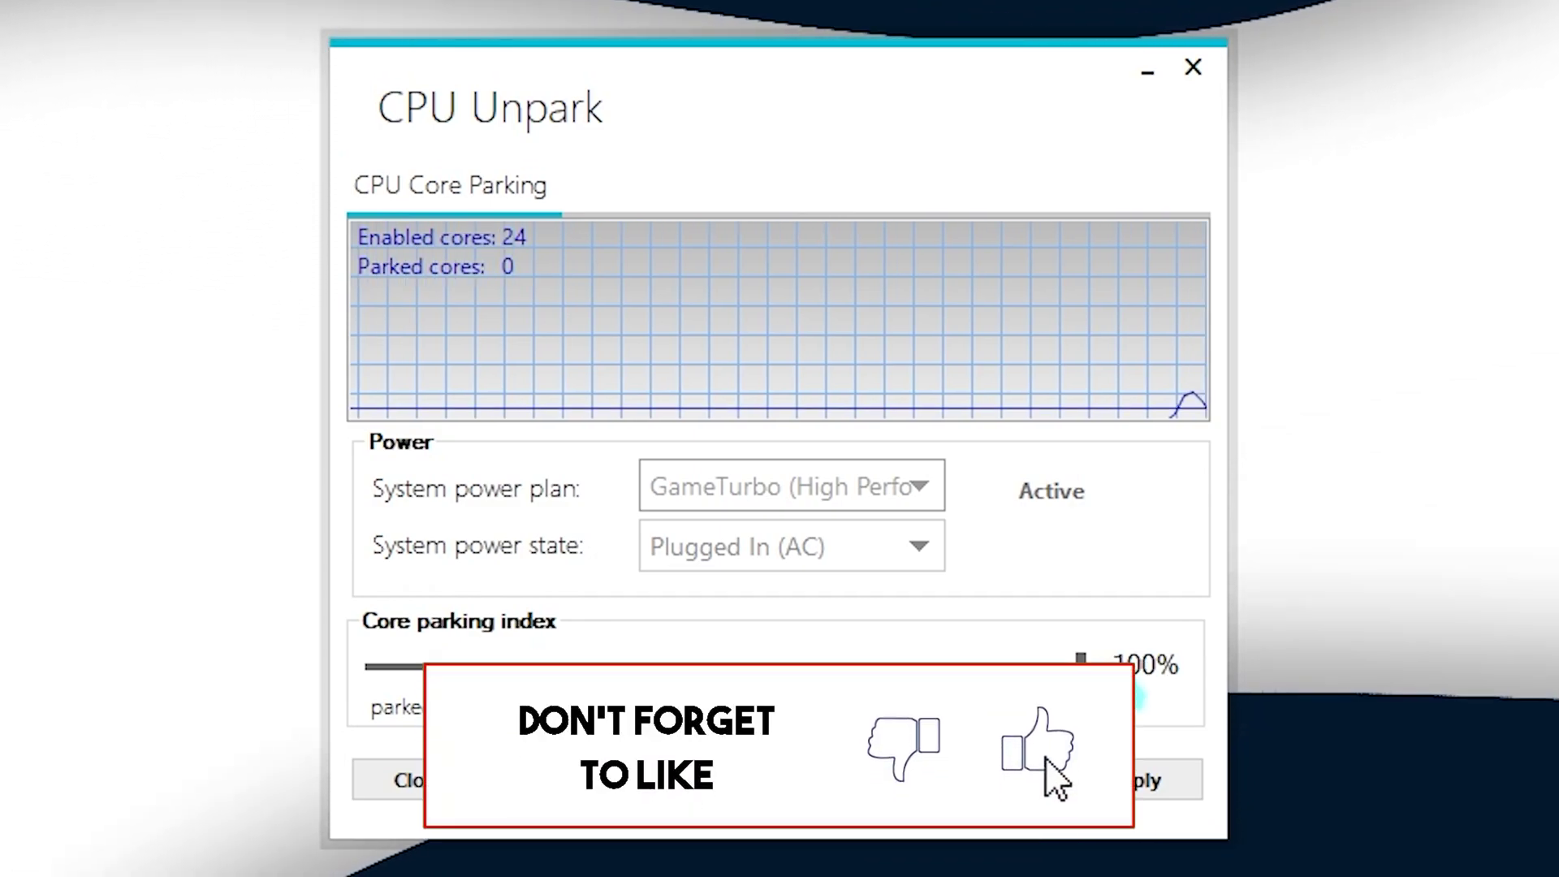
{"action": "left_click", "coordinate": [1149, 782]}
{"action": "left_click", "coordinate": [1006, 539]}
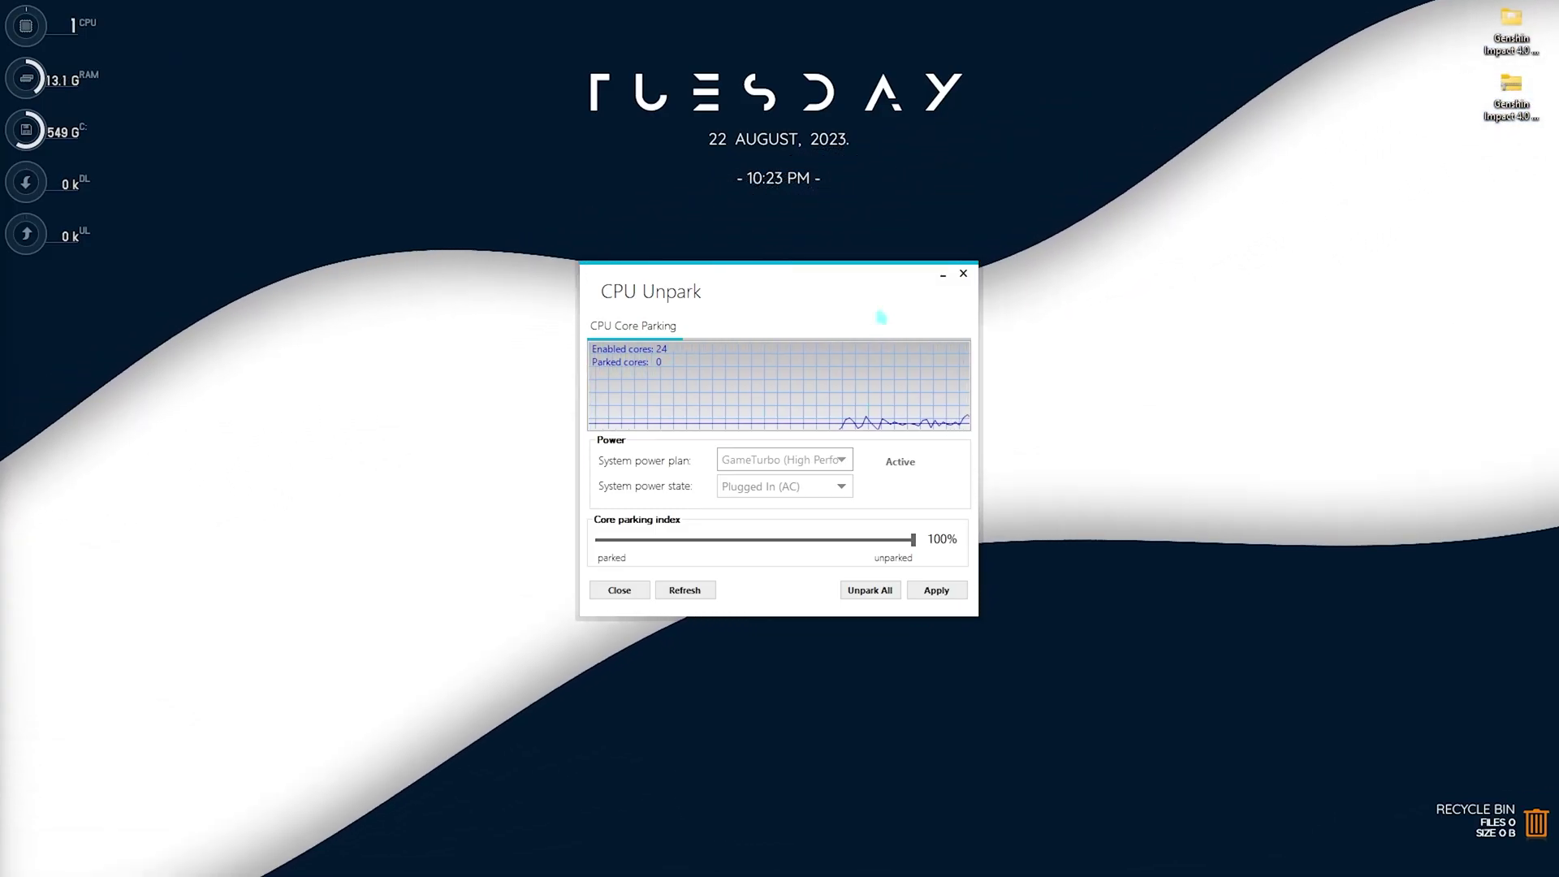
{"action": "left_click", "coordinate": [941, 280]}
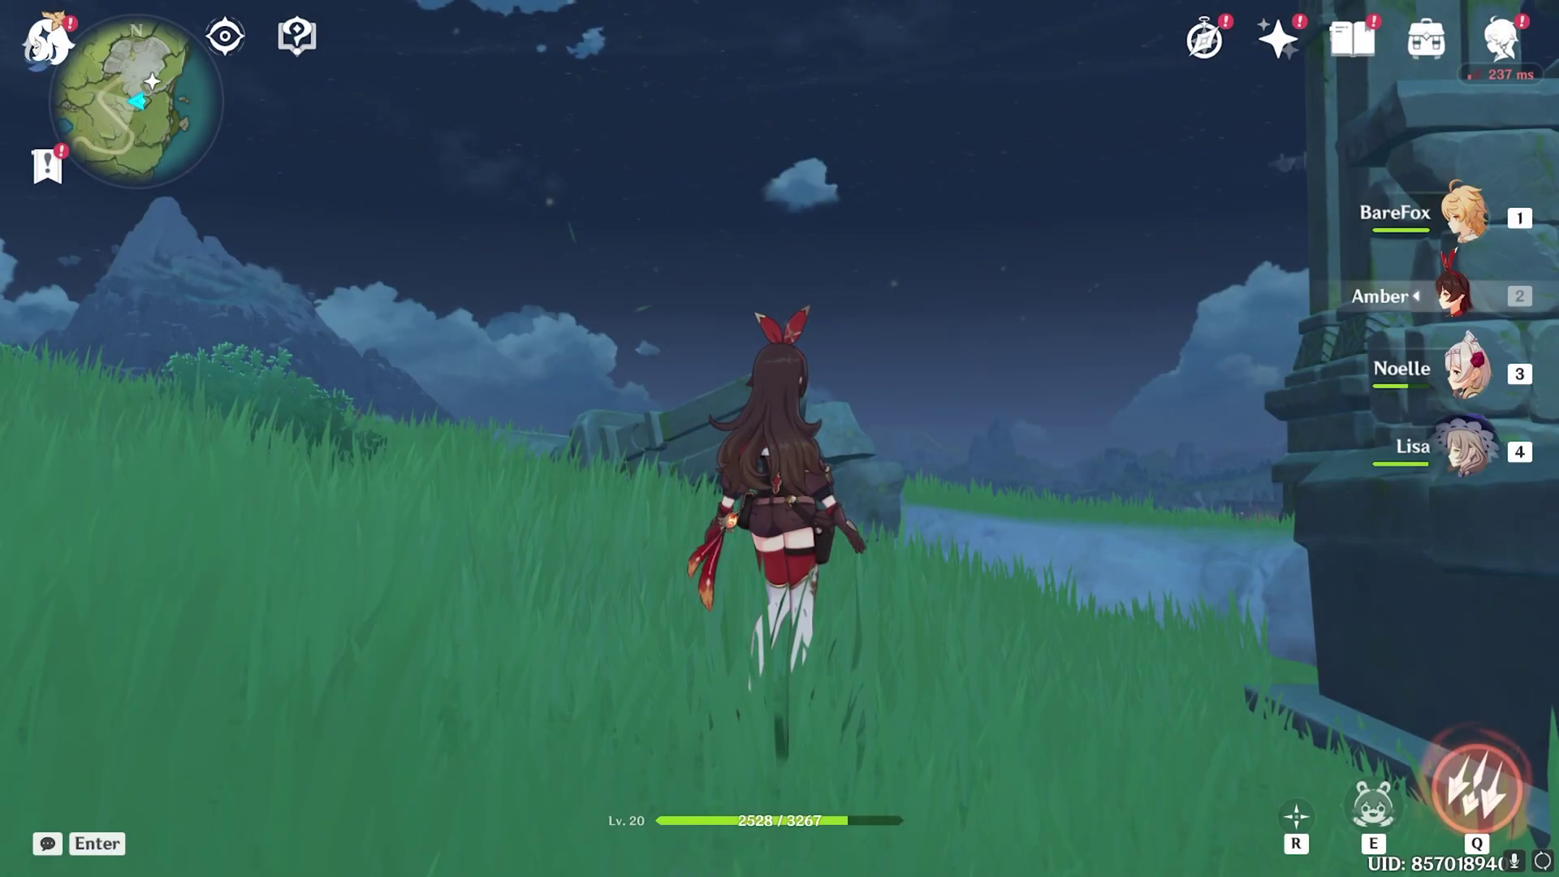
Step: Move the character briefly, then bring up Genshin Impact's Graphics settings from the menu
{"action": "key", "text": "w"}
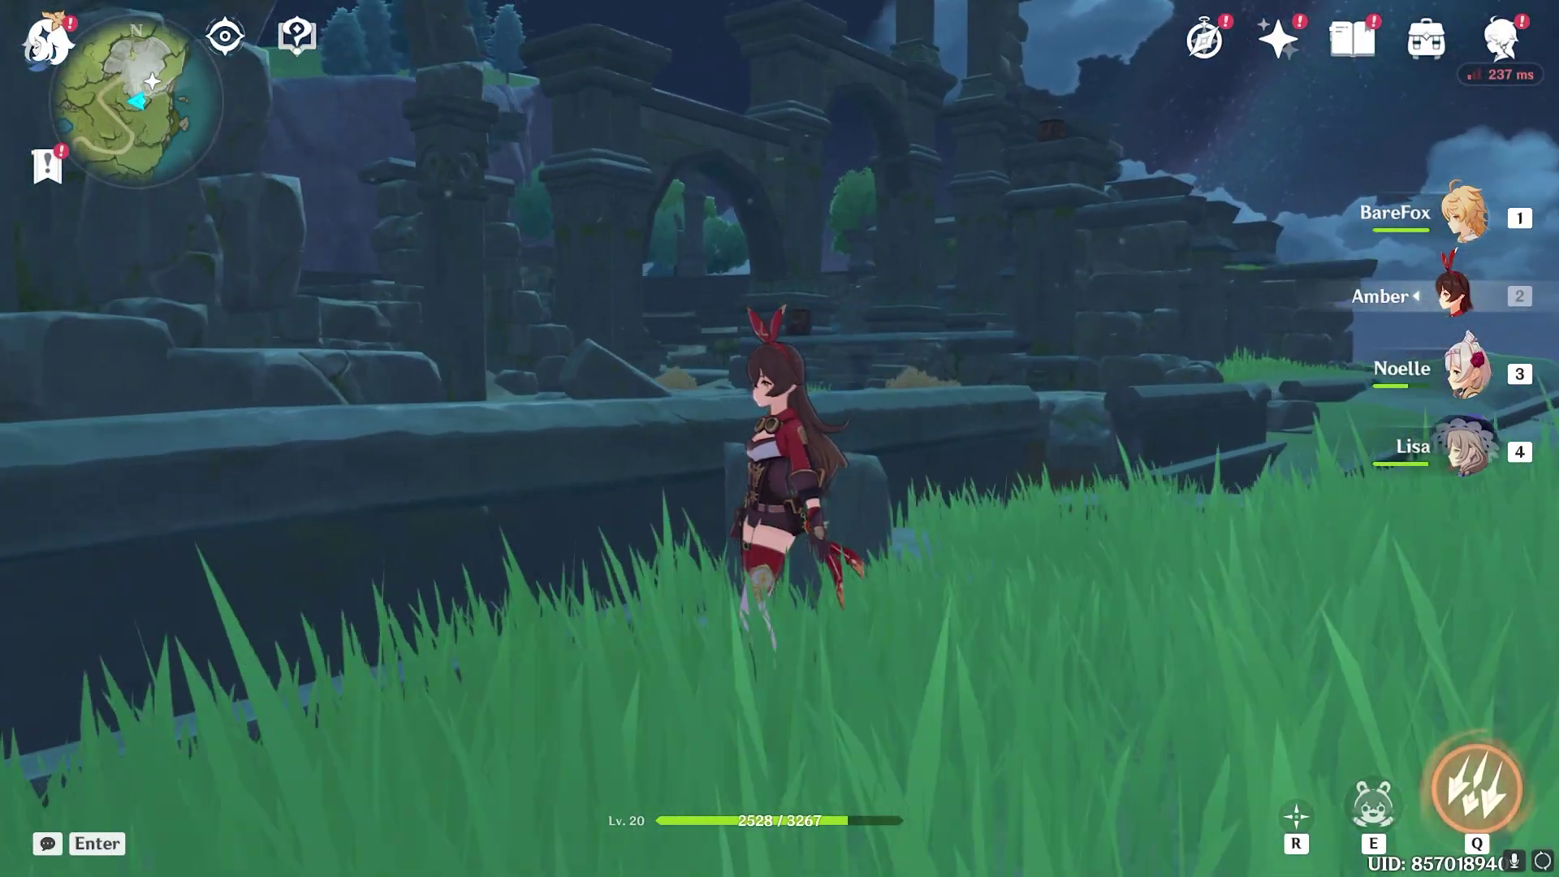
{"action": "key", "text": "Escape"}
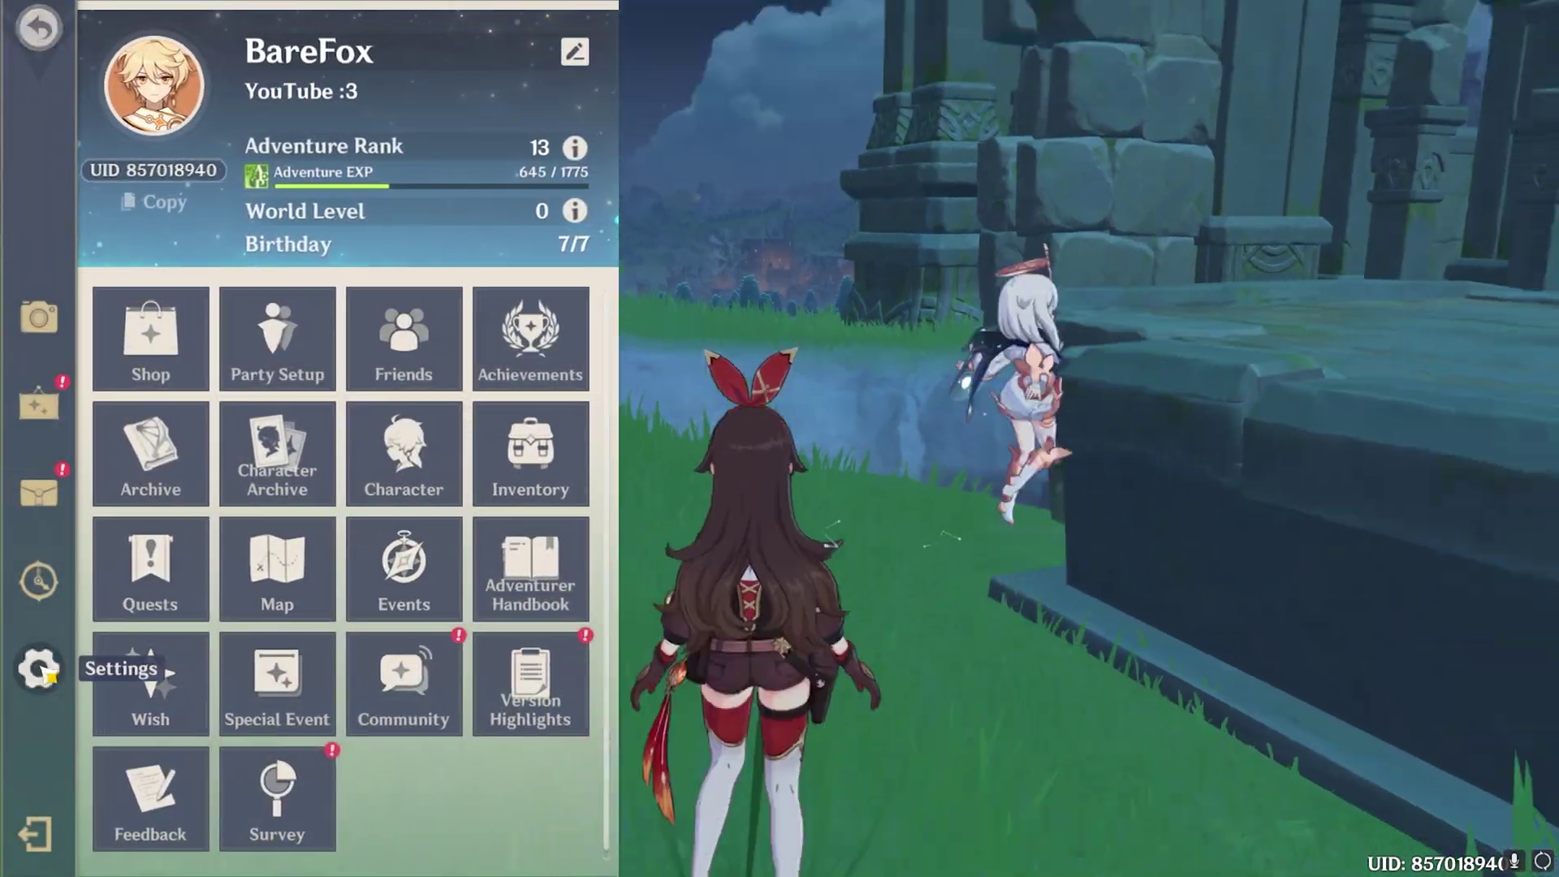
{"action": "left_click", "coordinate": [38, 668]}
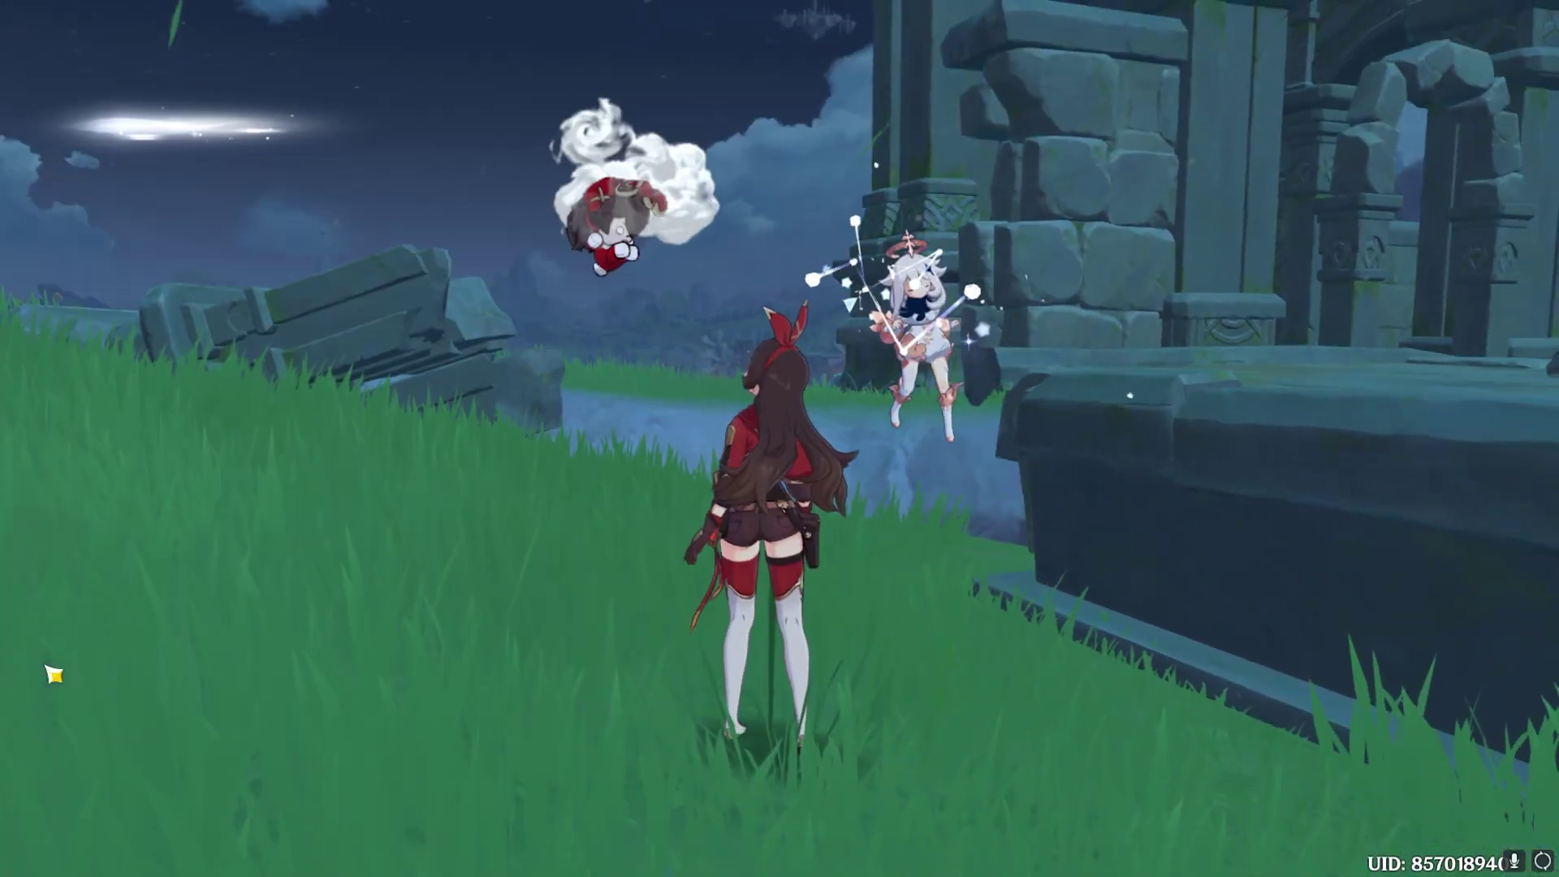
{"action": "left_click", "coordinate": [170, 243]}
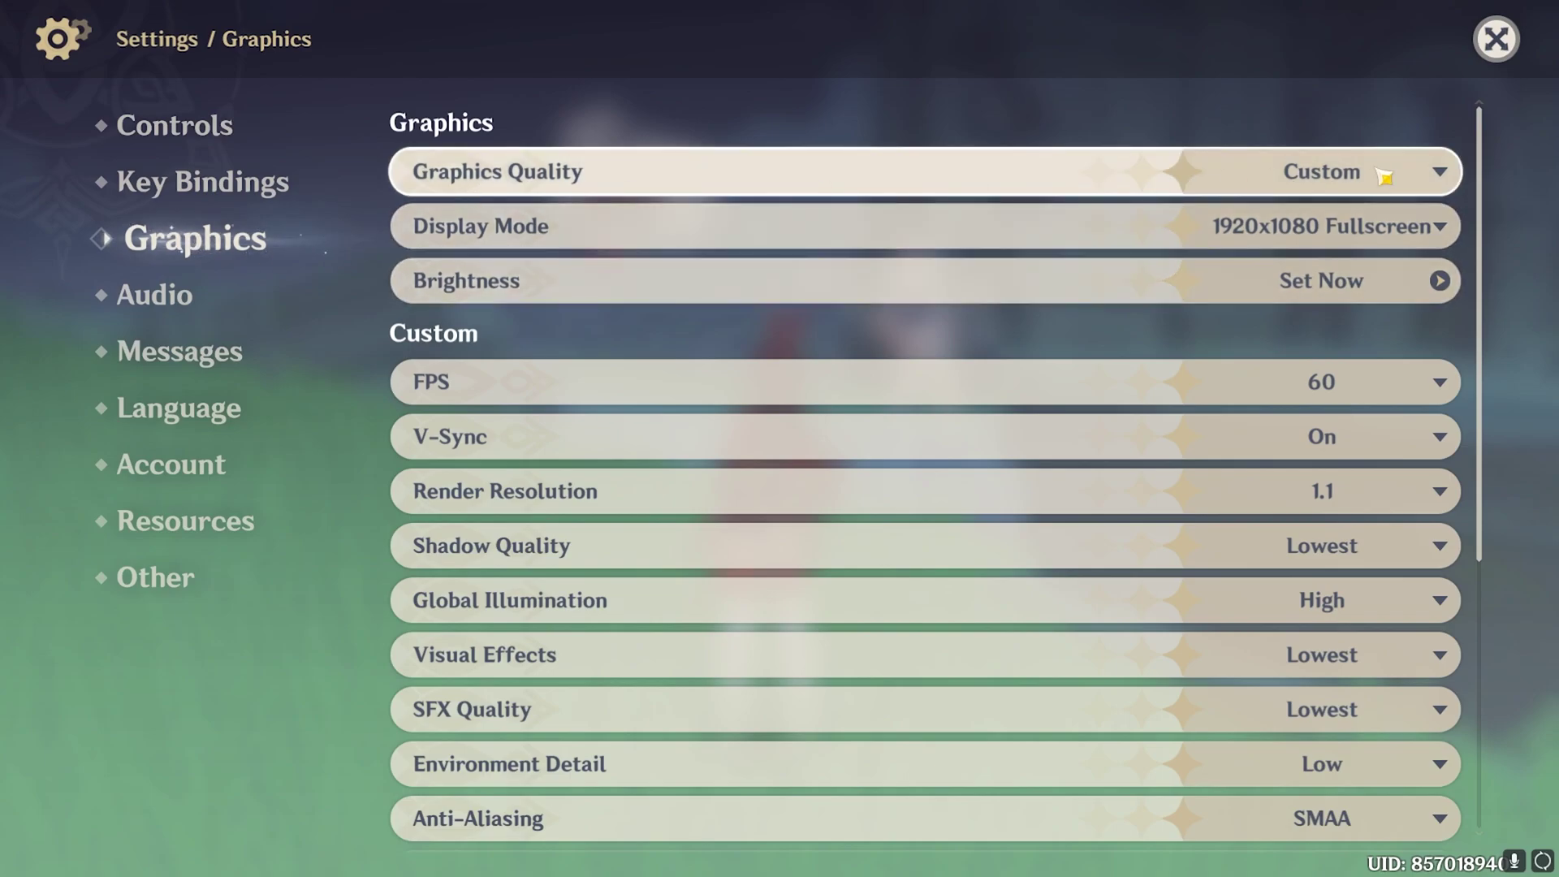
Step: Review display resolution, FPS 60 and V-Sync On, leaving them unchanged
{"action": "left_click", "coordinate": [1299, 226]}
{"action": "scroll", "coordinate": [1332, 487], "scroll_direction": "down", "scroll_amount": 3}
{"action": "scroll", "coordinate": [1299, 560], "scroll_direction": "down", "scroll_amount": 2}
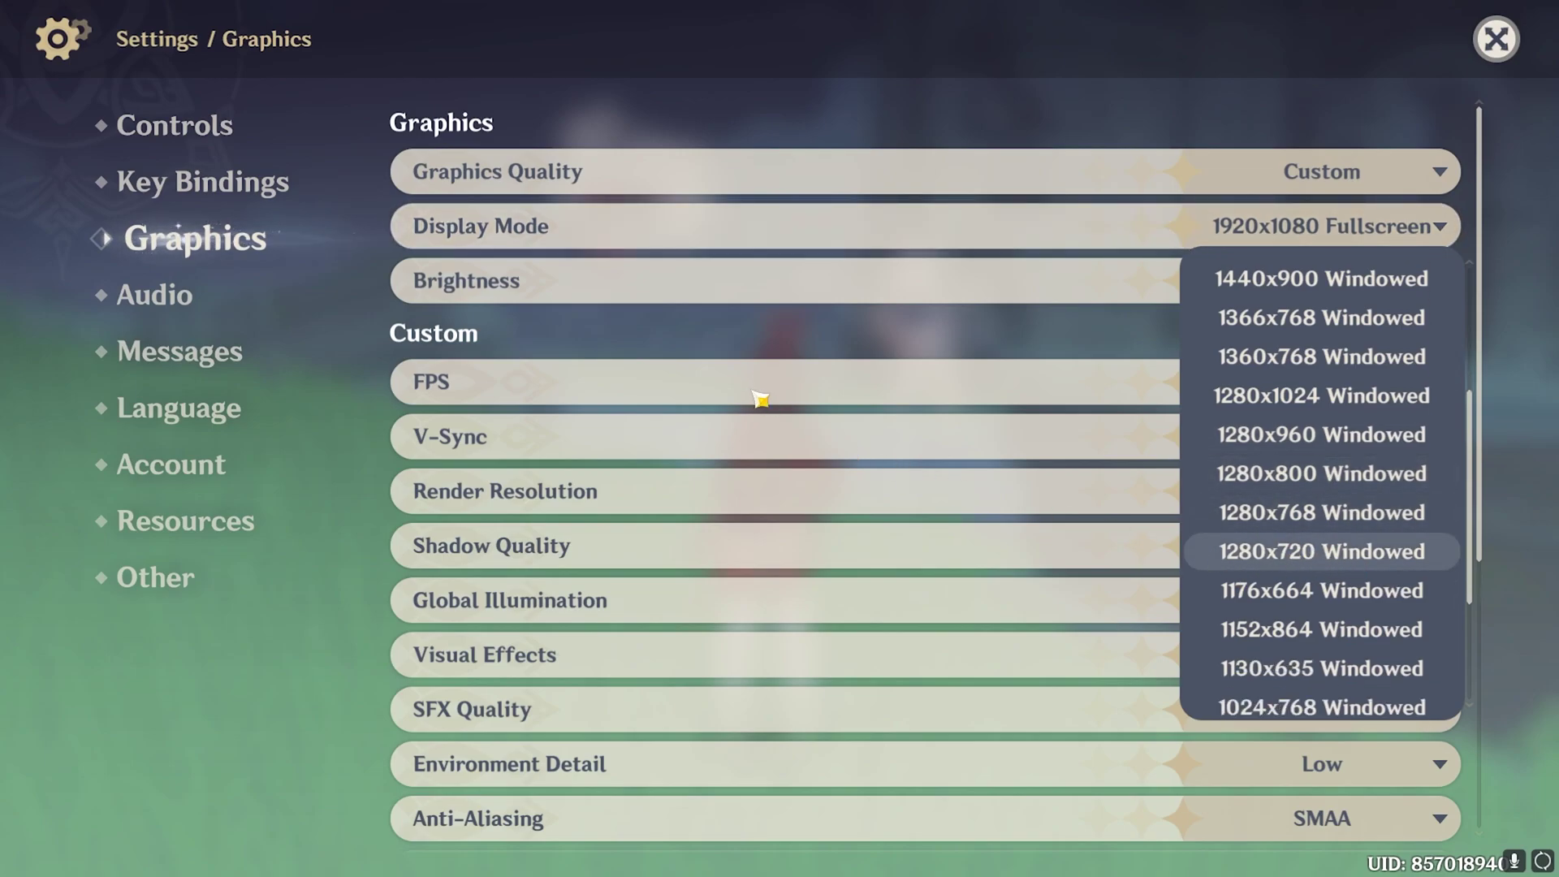
{"action": "left_click", "coordinate": [649, 340]}
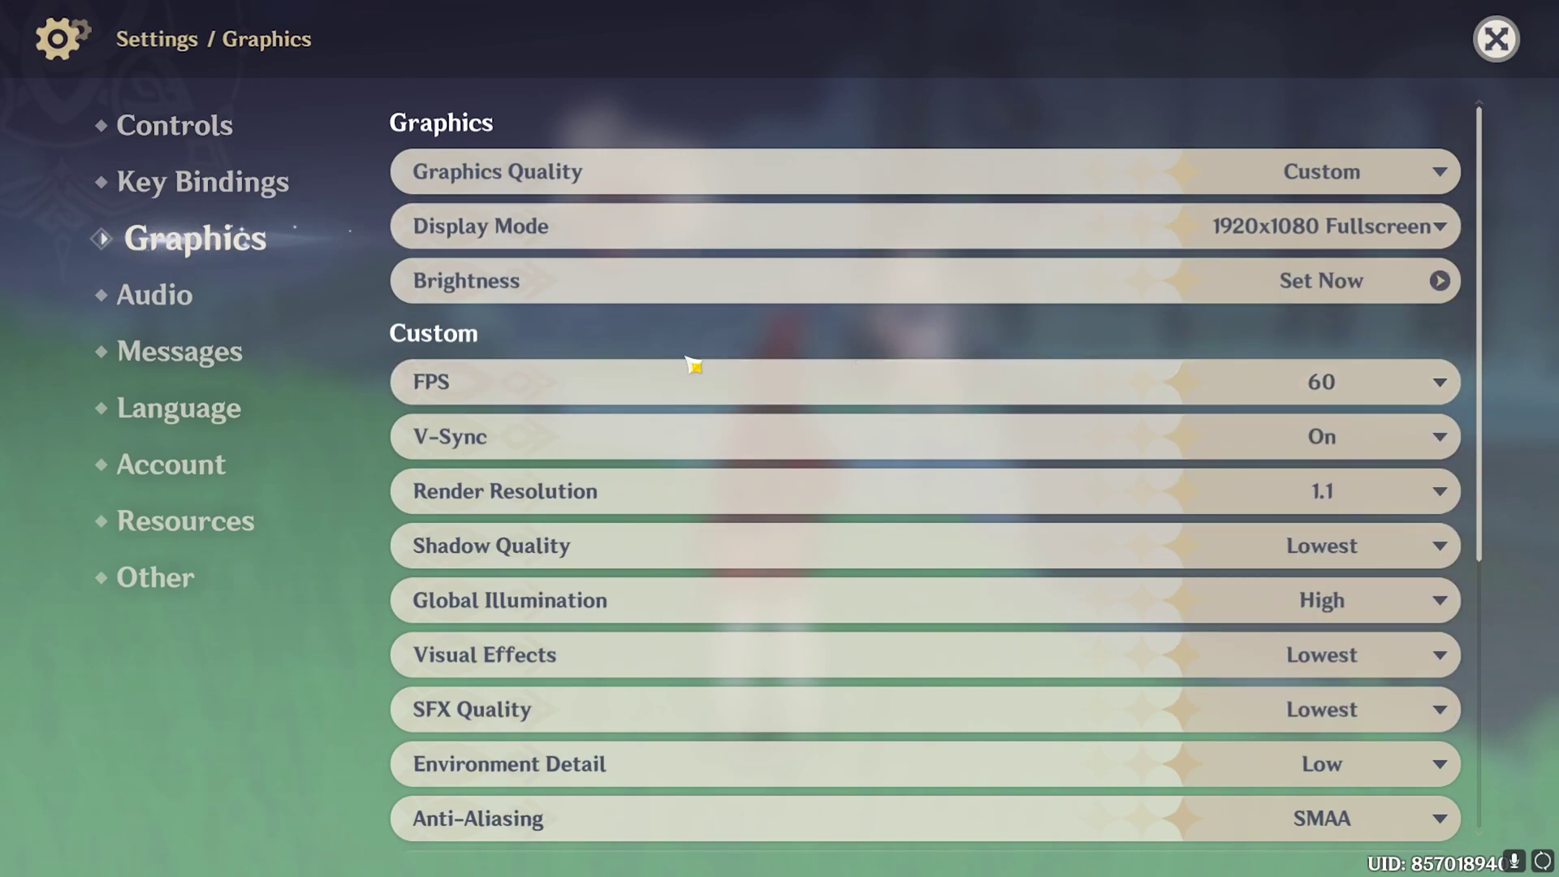
{"action": "left_click", "coordinate": [1393, 393]}
{"action": "left_click", "coordinate": [1350, 504]}
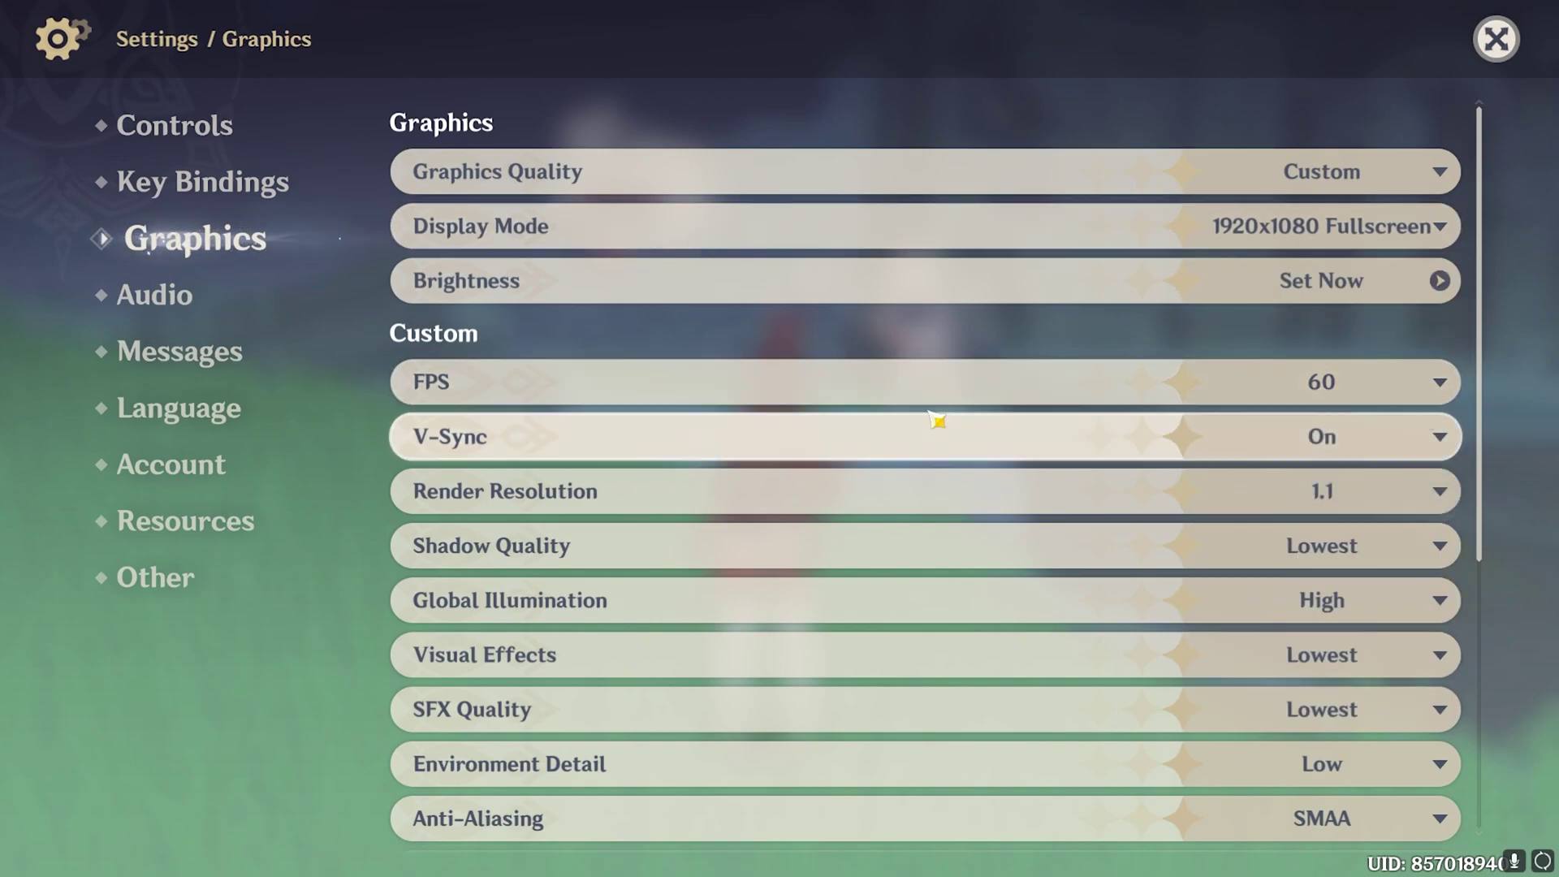
{"action": "left_click", "coordinate": [1301, 448]}
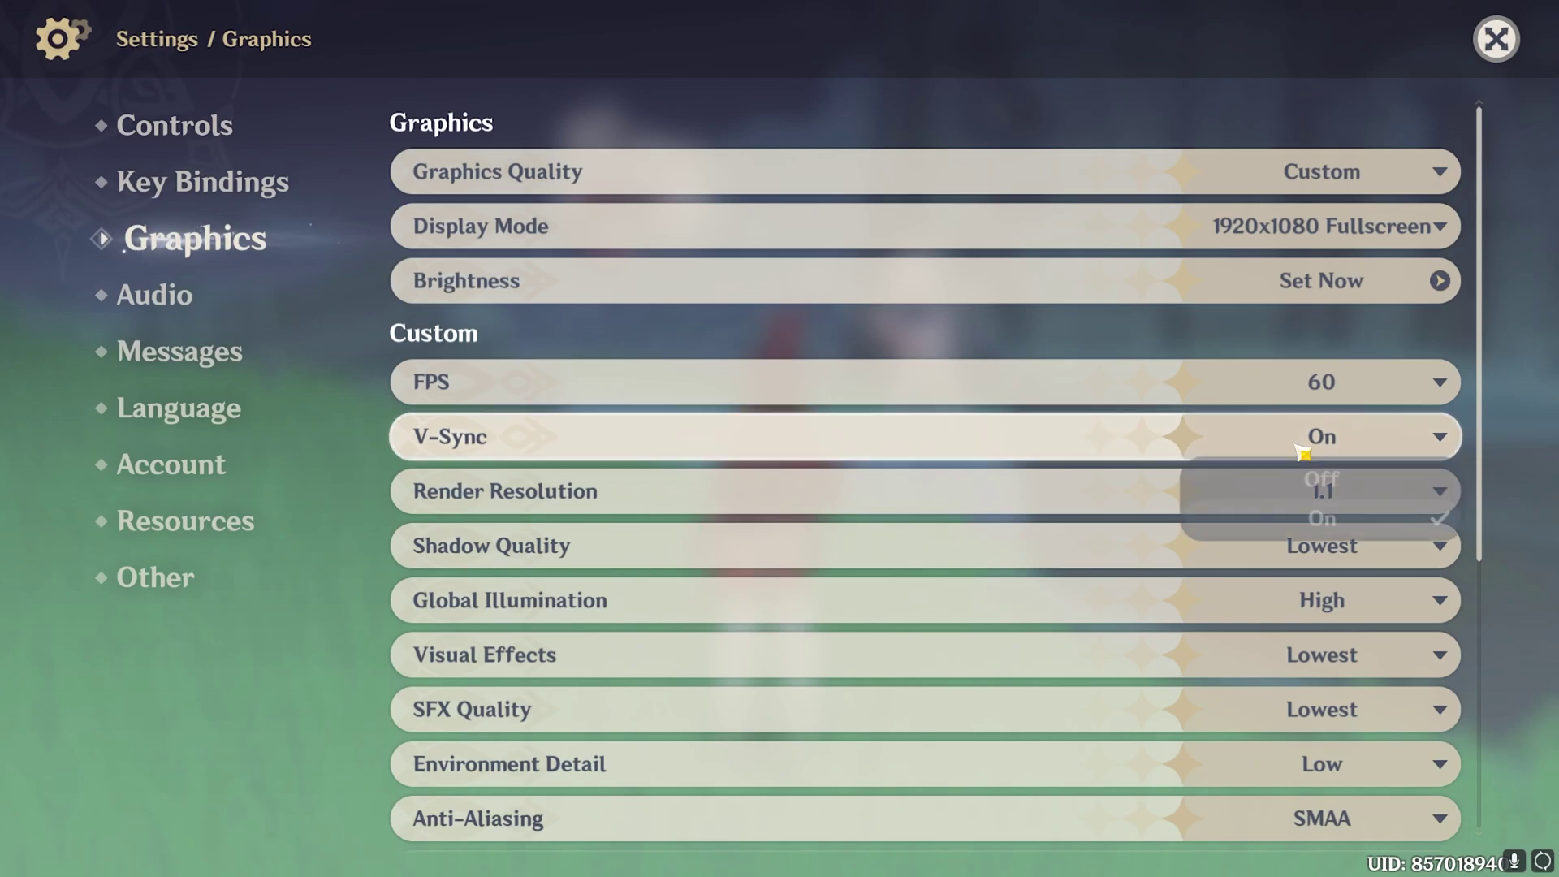
{"action": "left_click", "coordinate": [1322, 523]}
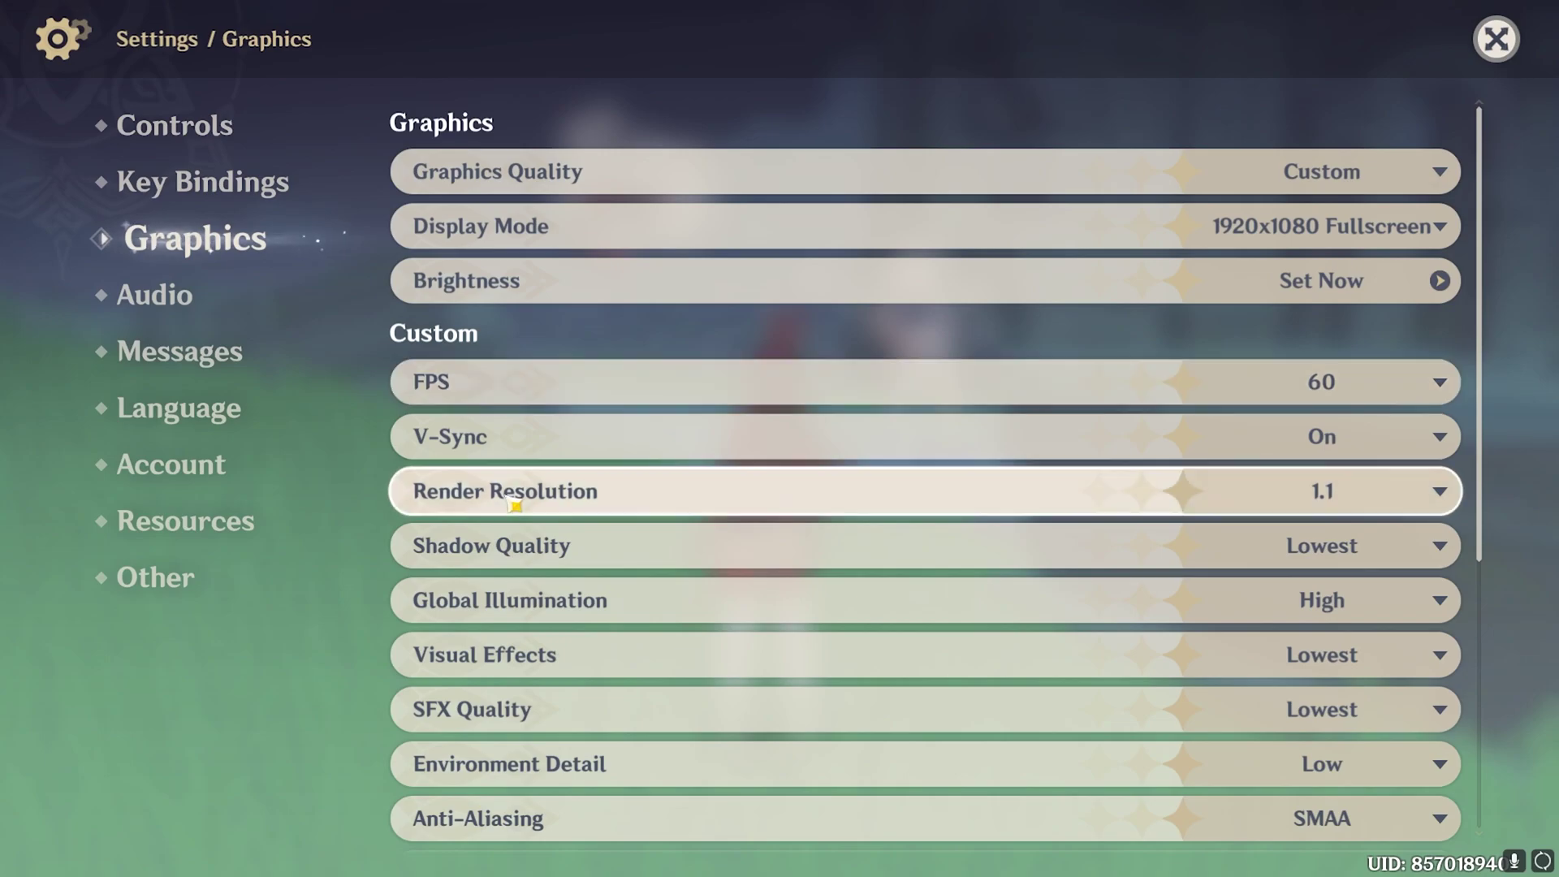
Step: Set Render Resolution 0.8, Shadow Quality Lowest, Global Illumination Medium and Environment Detail Lowest
{"action": "left_click", "coordinate": [1322, 493]}
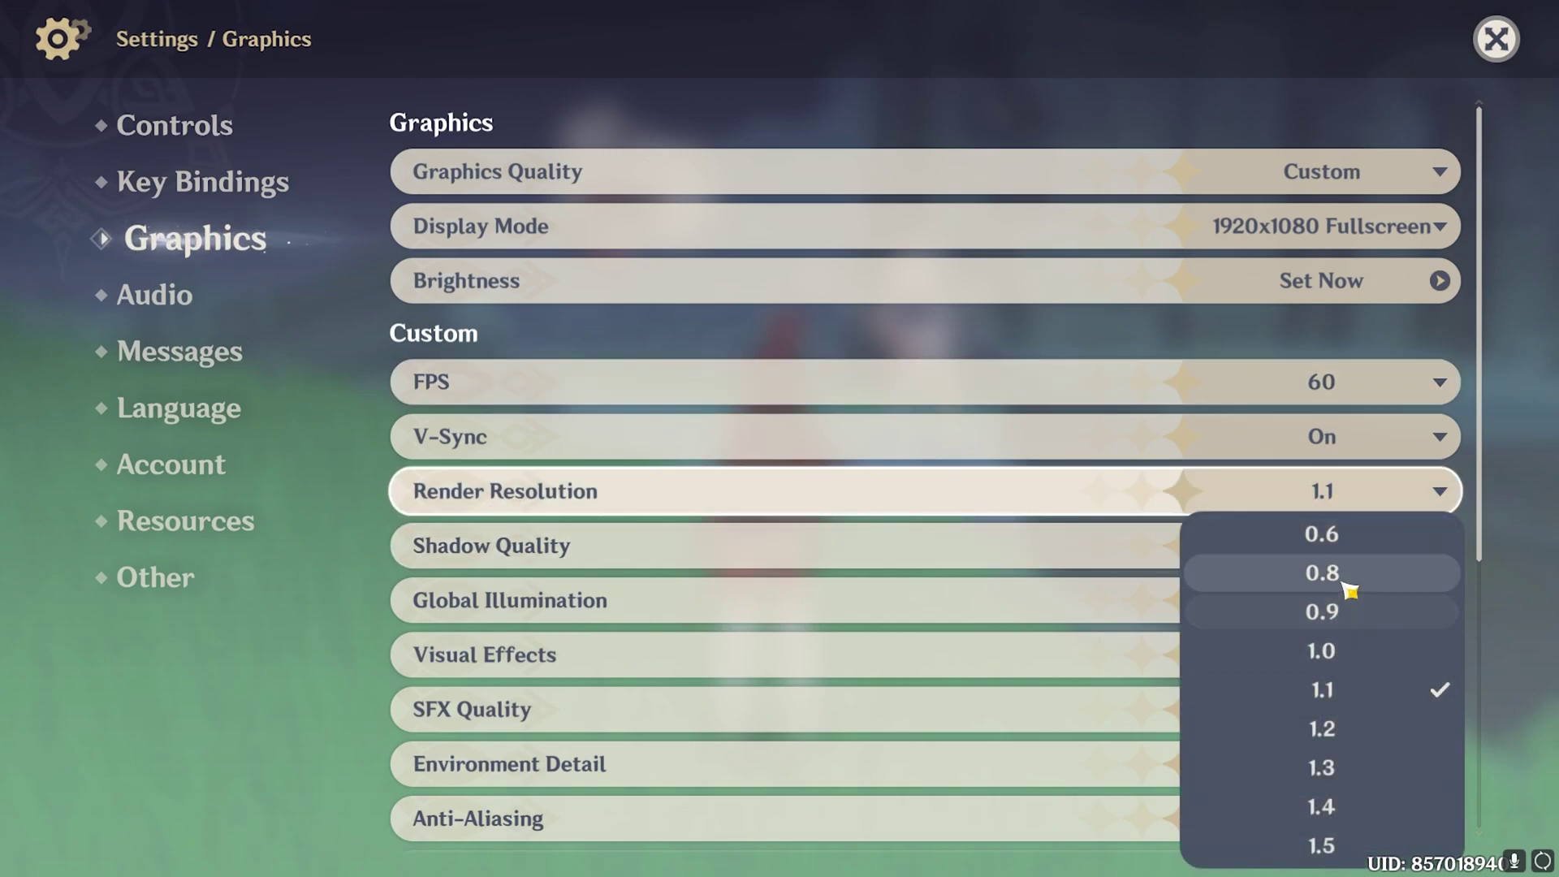
{"action": "left_click", "coordinate": [1343, 578]}
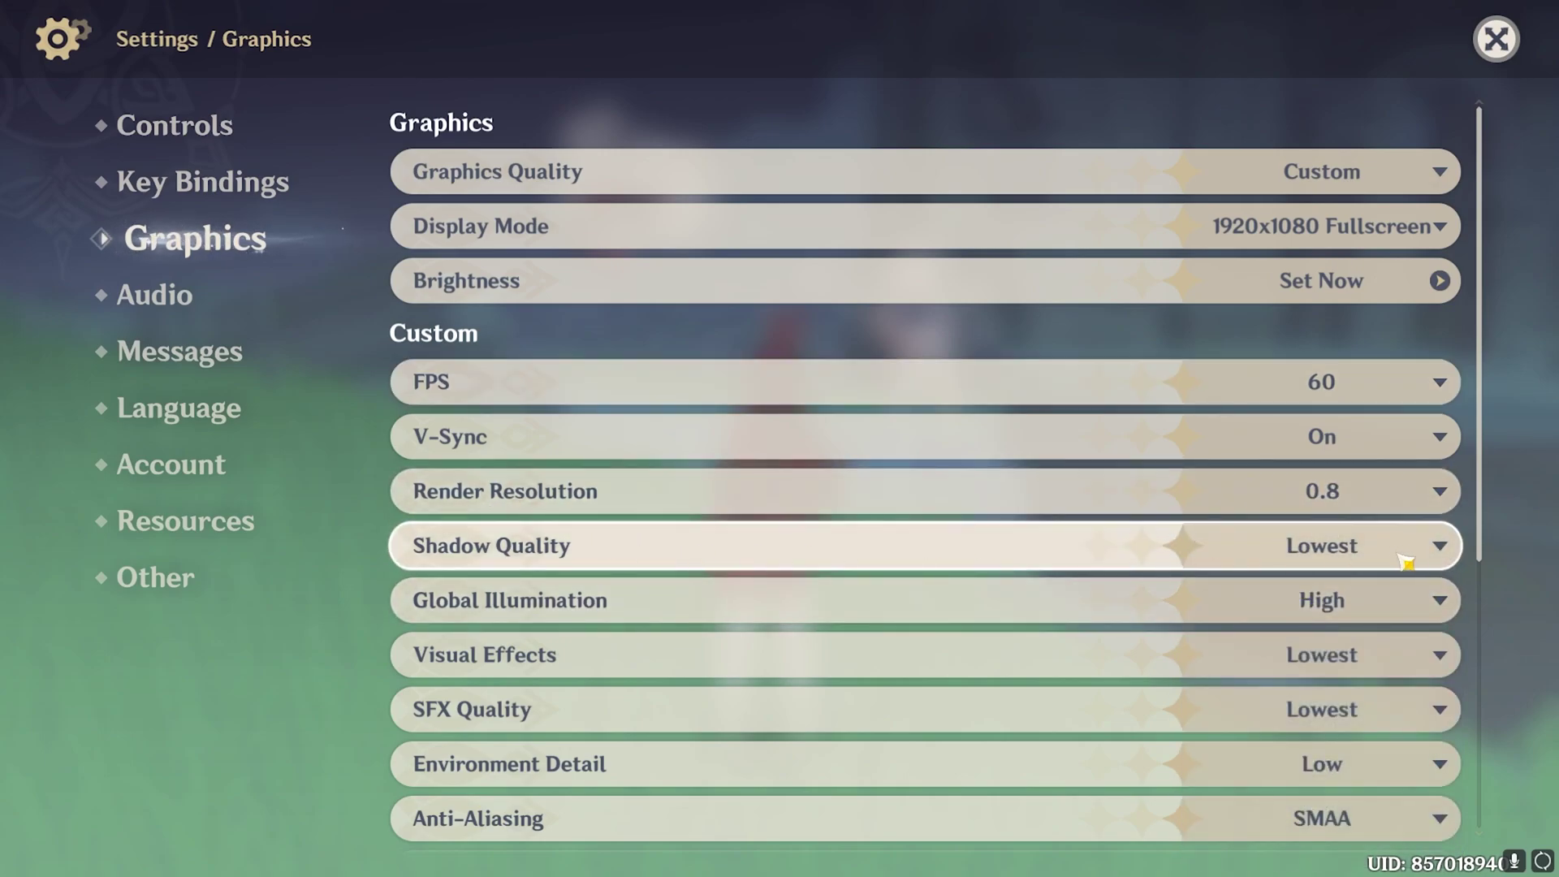
{"action": "left_click", "coordinate": [1406, 562]}
{"action": "left_click", "coordinate": [1437, 592]}
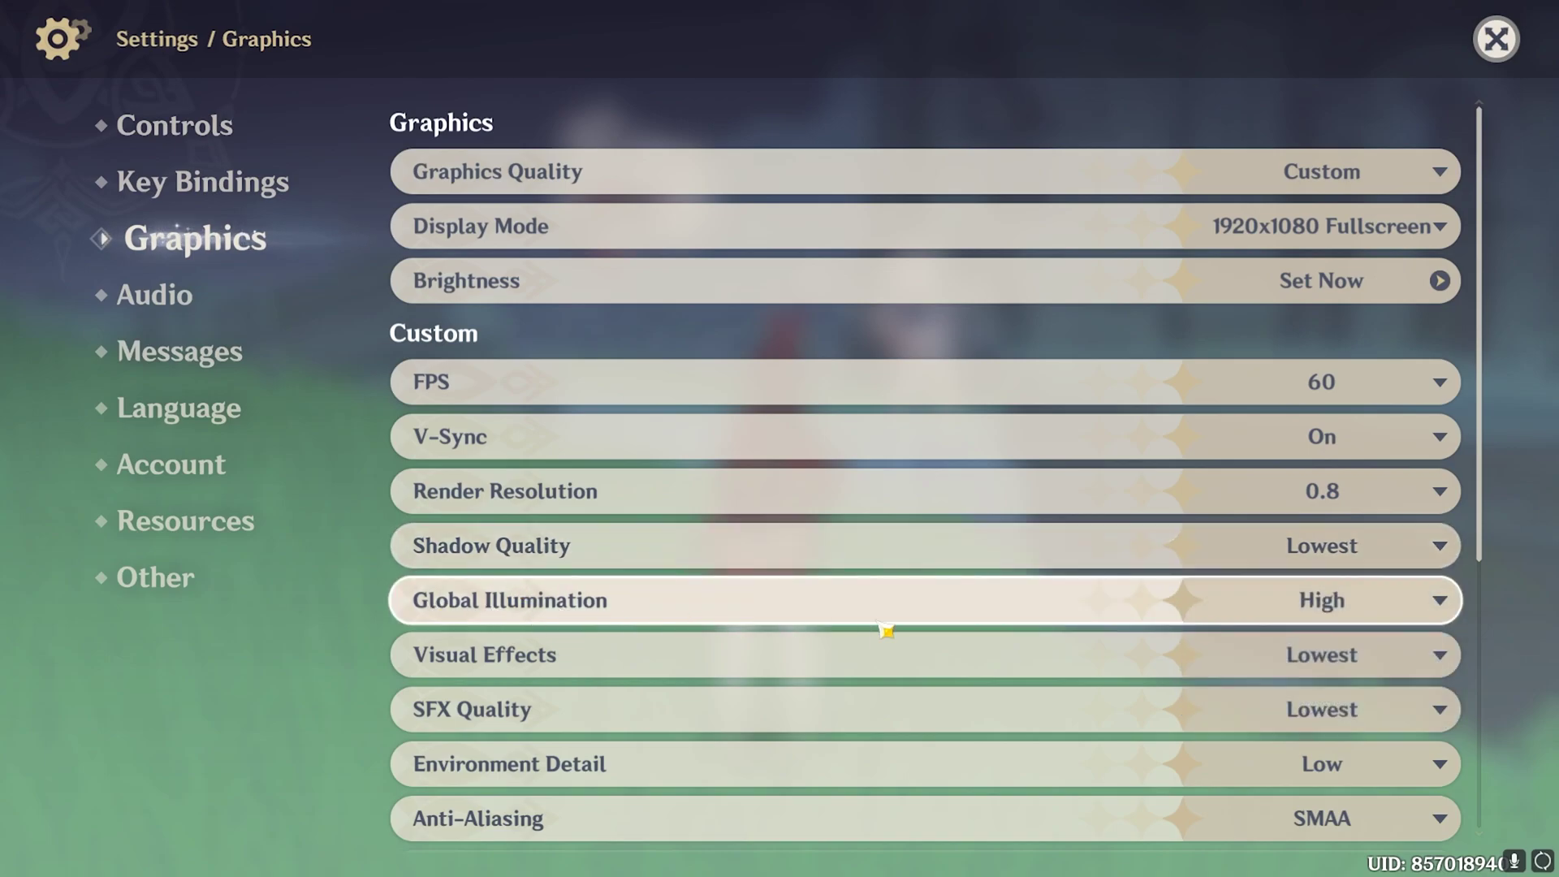
{"action": "left_click", "coordinate": [1308, 616]}
{"action": "left_click", "coordinate": [1259, 661]}
{"action": "scroll", "coordinate": [810, 495], "scroll_direction": "down", "scroll_amount": 1}
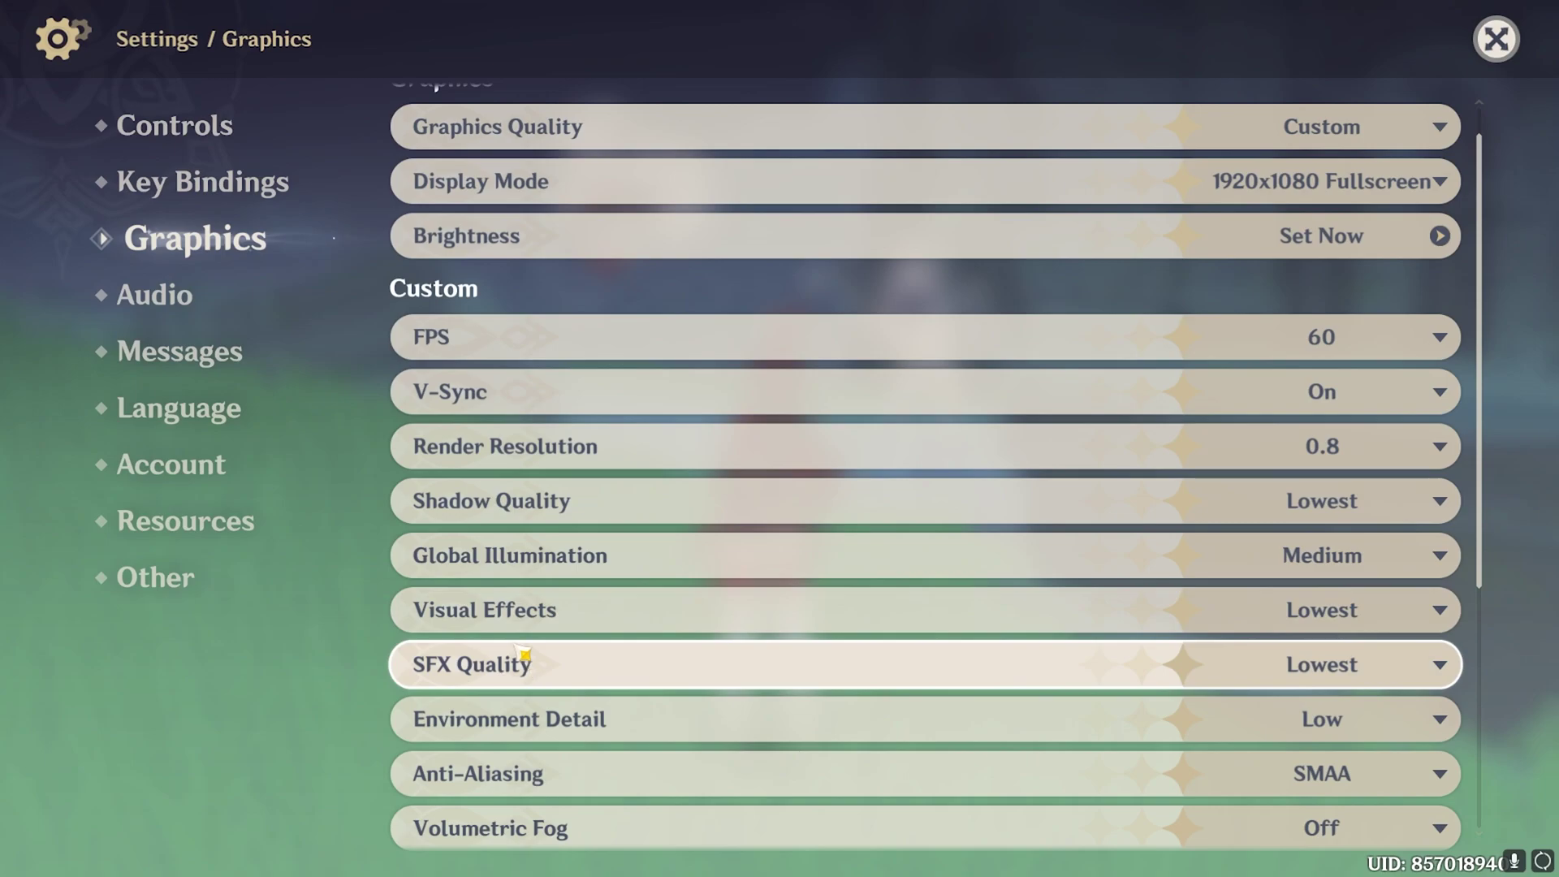
{"action": "scroll", "coordinate": [533, 645], "scroll_direction": "down", "scroll_amount": 2}
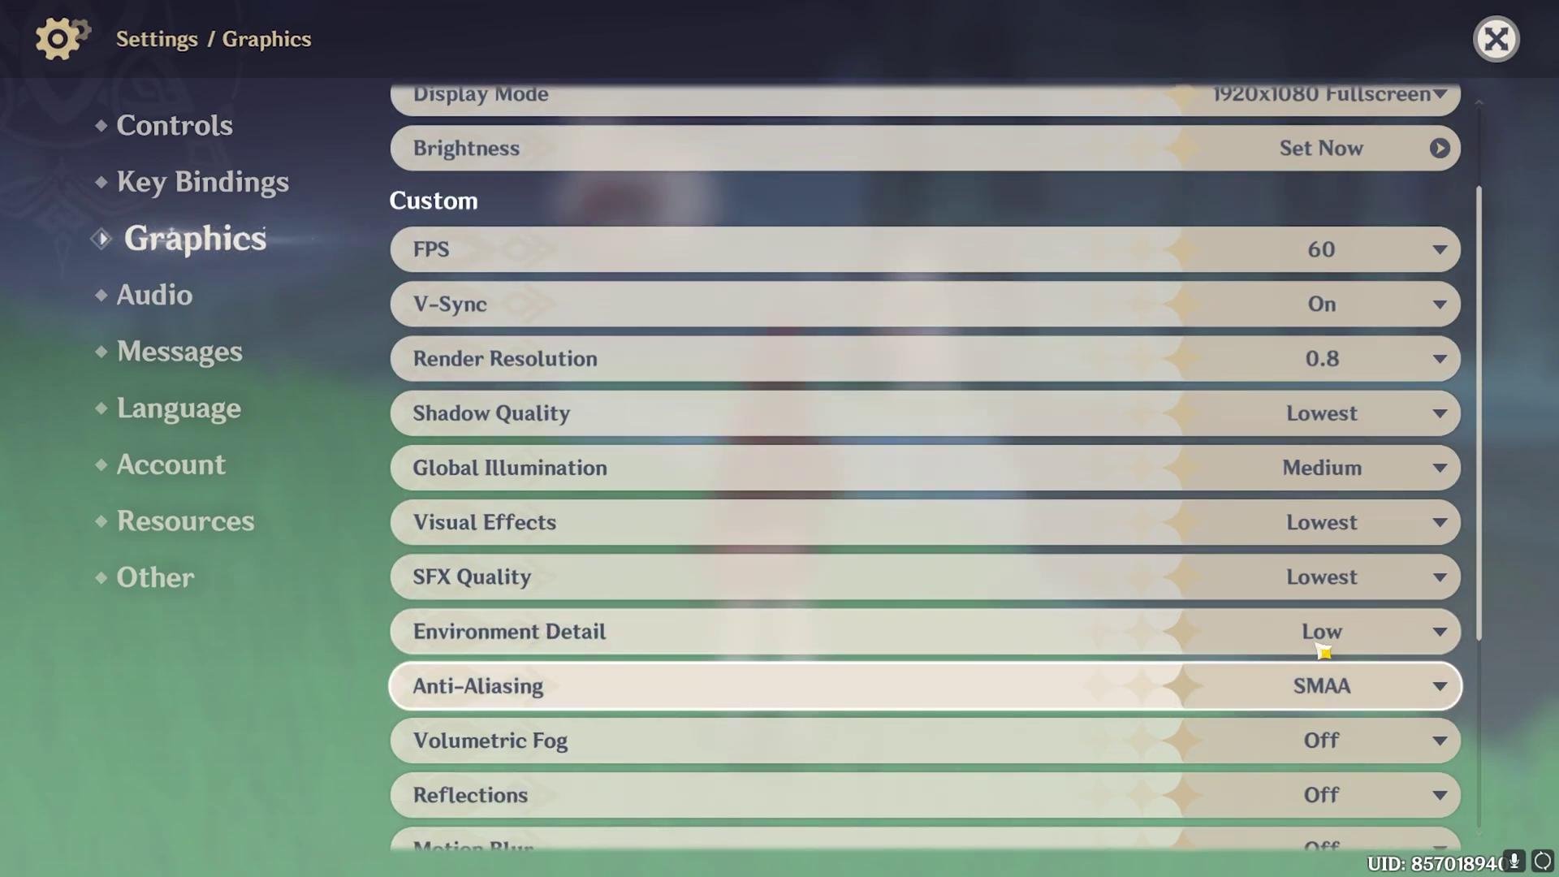
{"action": "left_click", "coordinate": [1325, 633]}
{"action": "left_click", "coordinate": [1325, 675]}
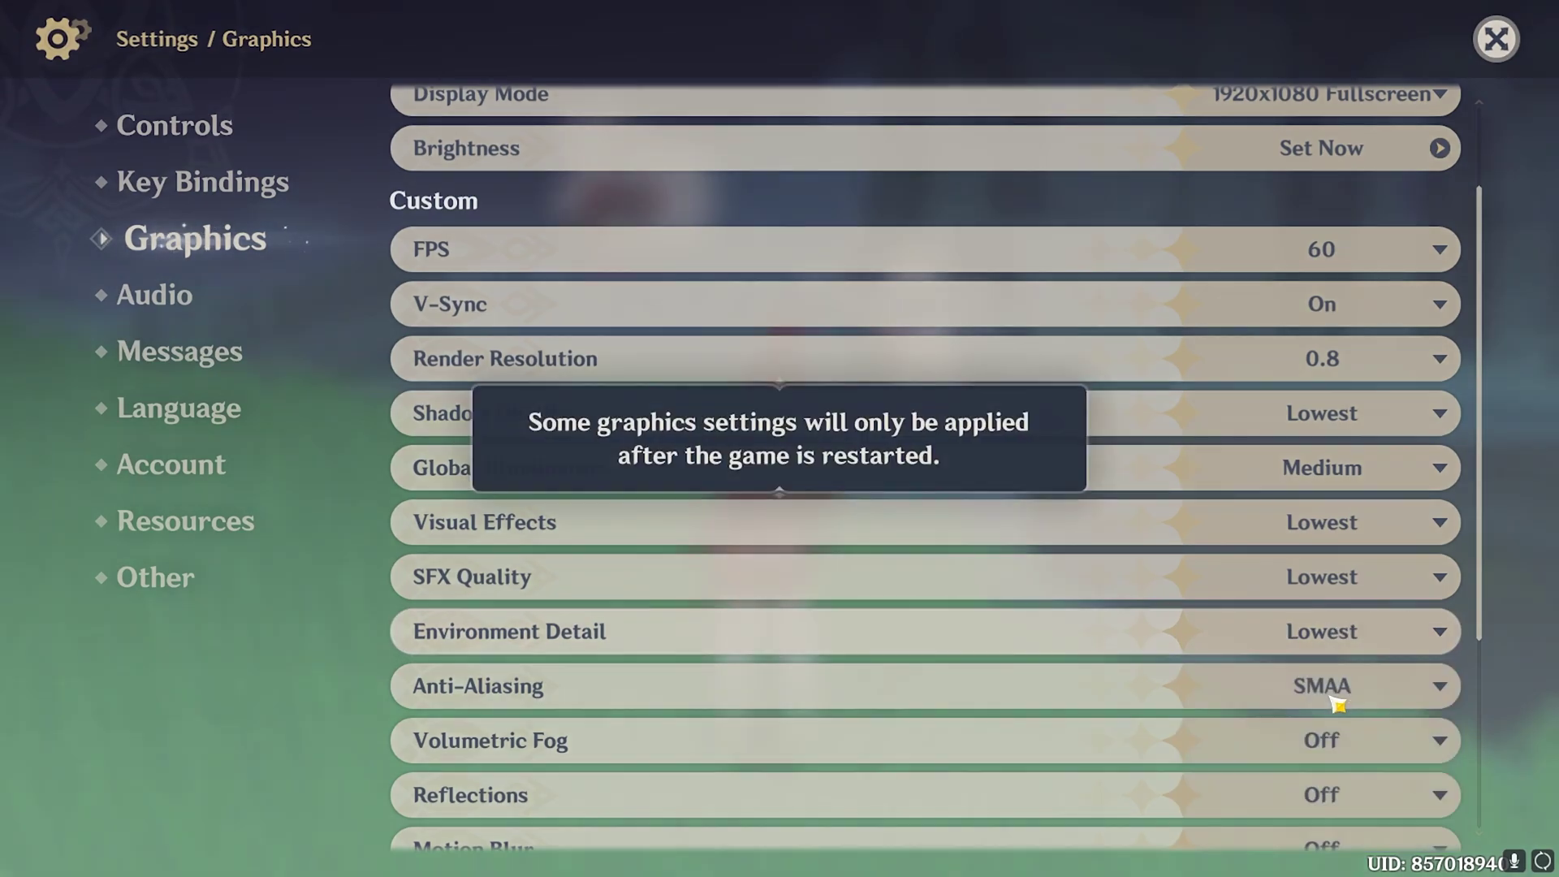
{"action": "key", "text": "Escape"}
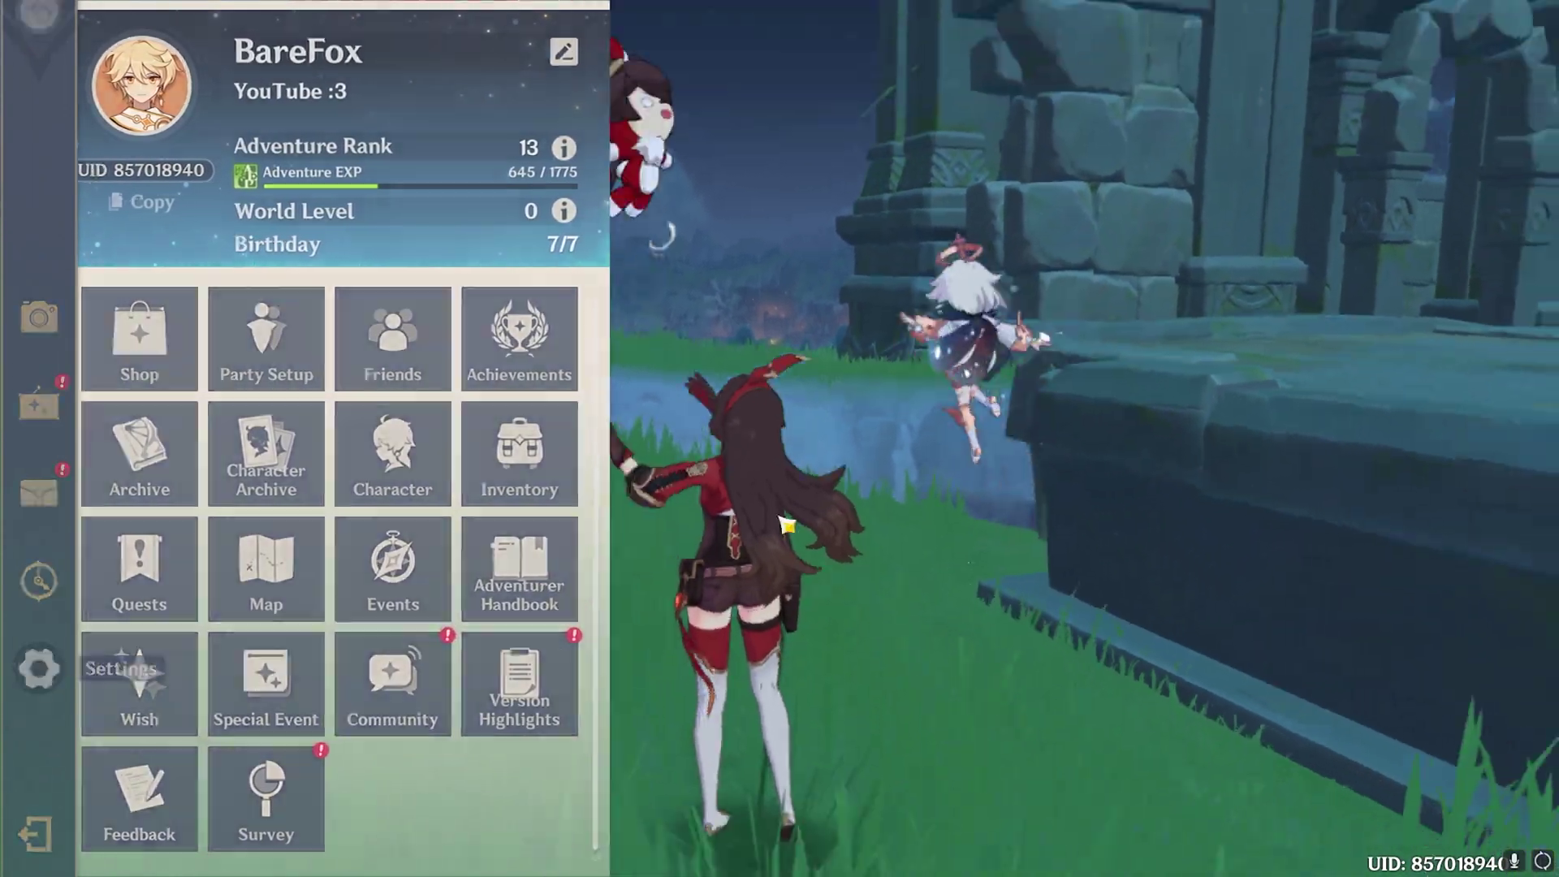
{"action": "left_click", "coordinate": [38, 669]}
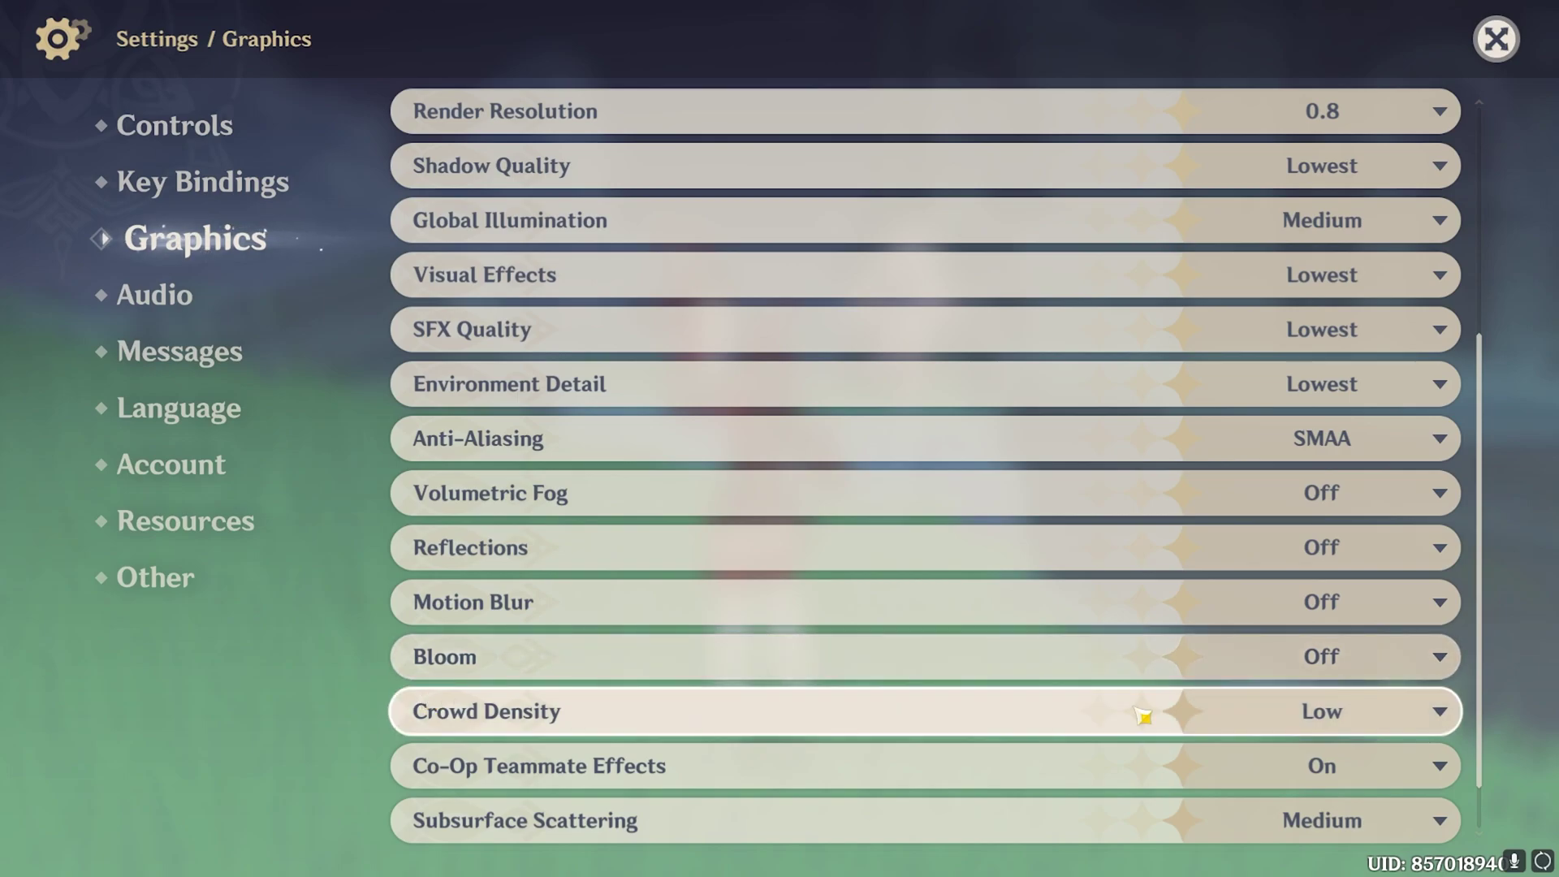
{"action": "scroll", "coordinate": [678, 731], "scroll_direction": "down", "scroll_amount": 1}
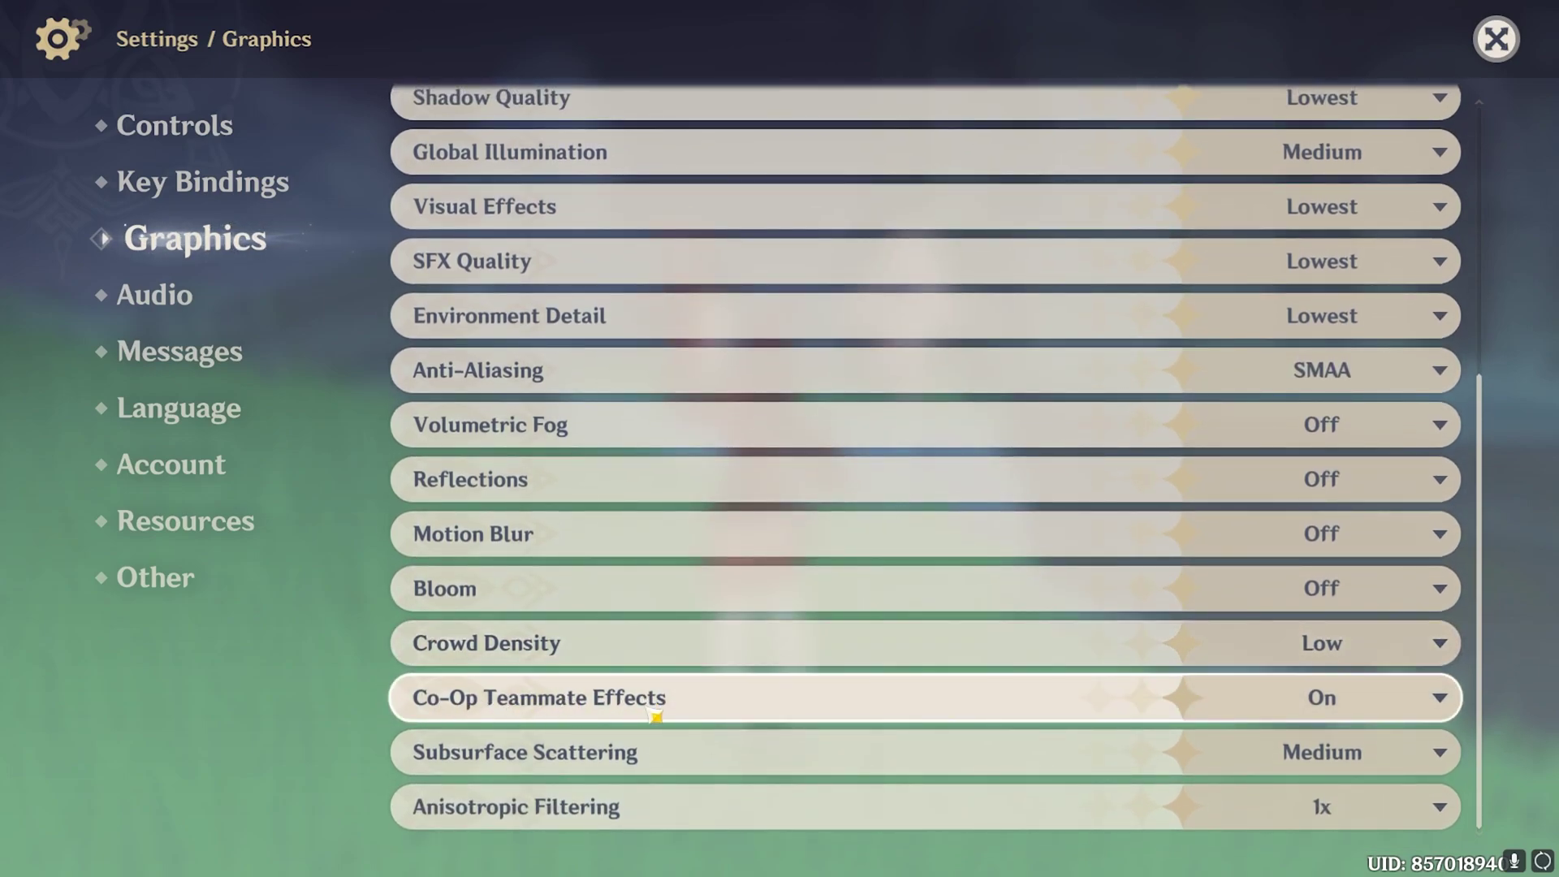
{"action": "left_click", "coordinate": [1350, 703]}
{"action": "left_click", "coordinate": [1322, 828]}
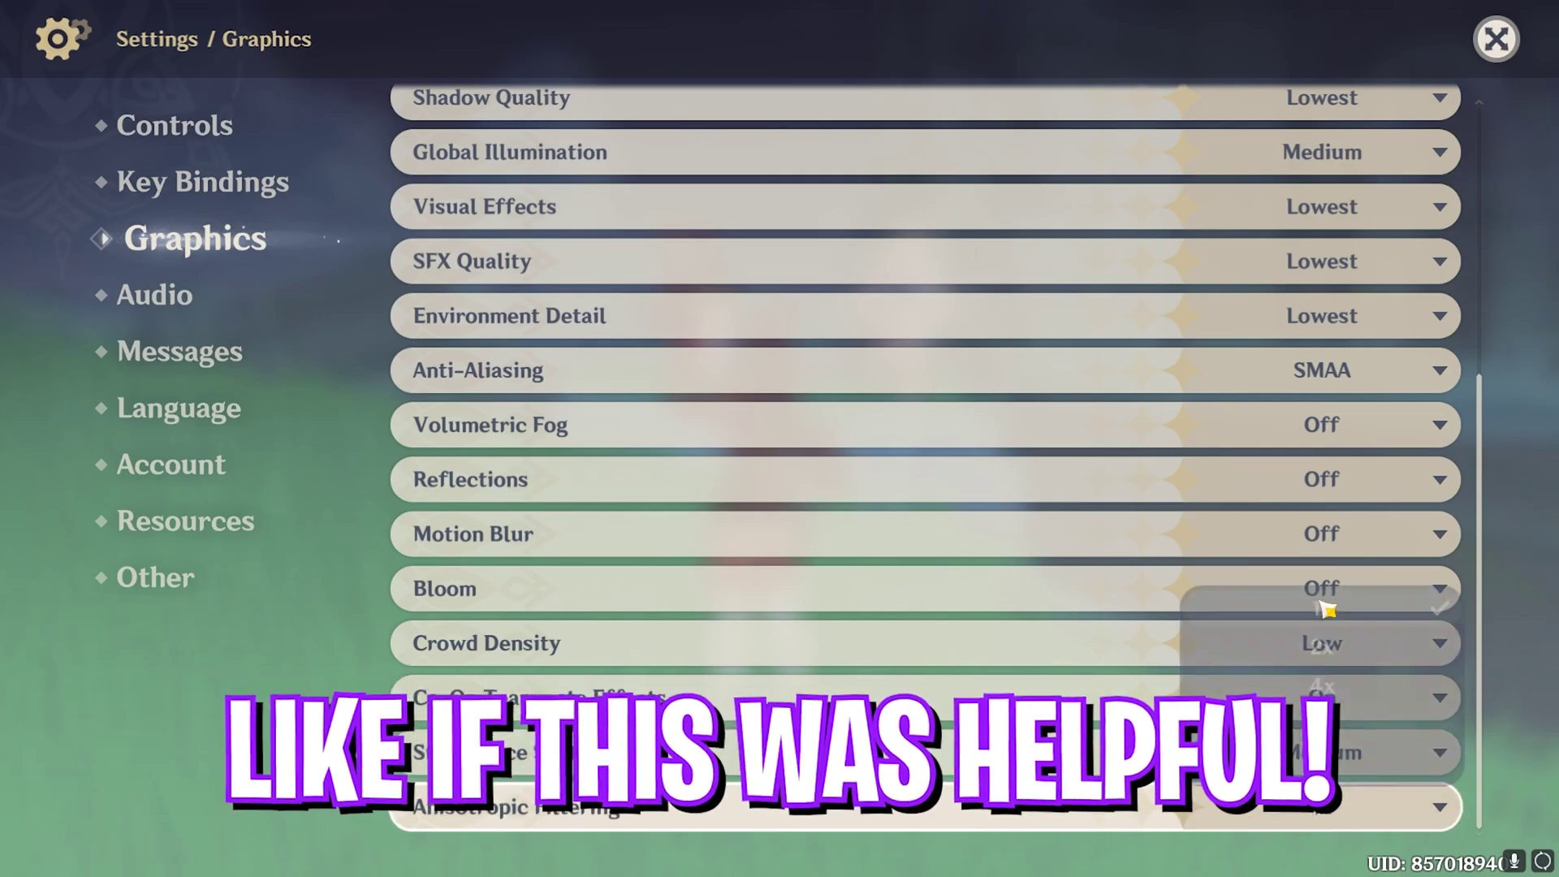
Step: Return to gameplay and fight the Ruin Guard with Amber, dashing and firing a charged arrow
{"action": "key", "text": "Escape"}
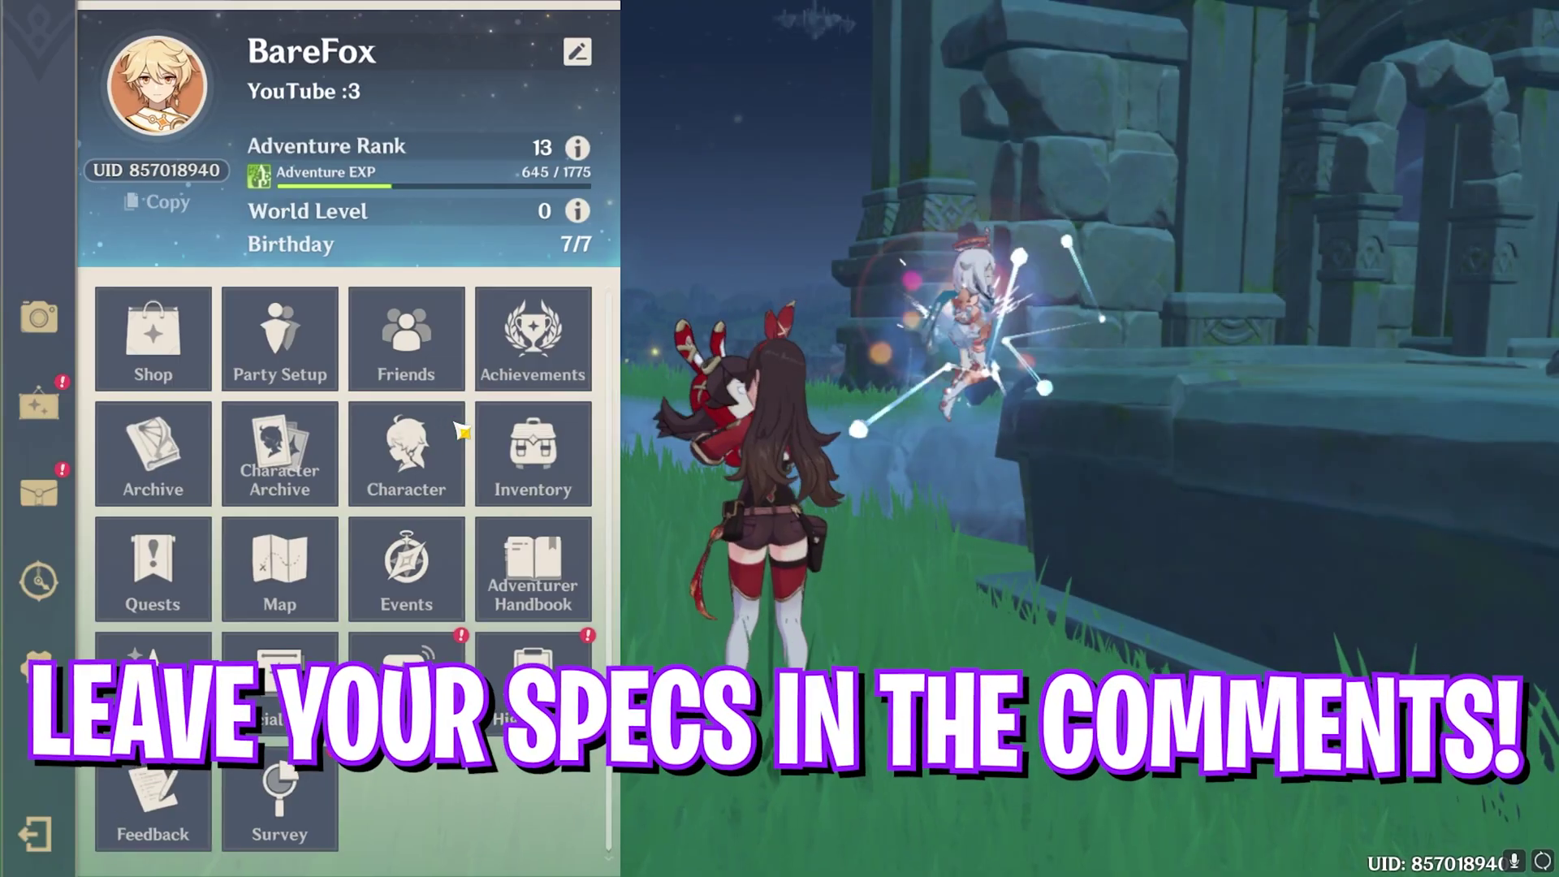
{"action": "key", "text": "Escape"}
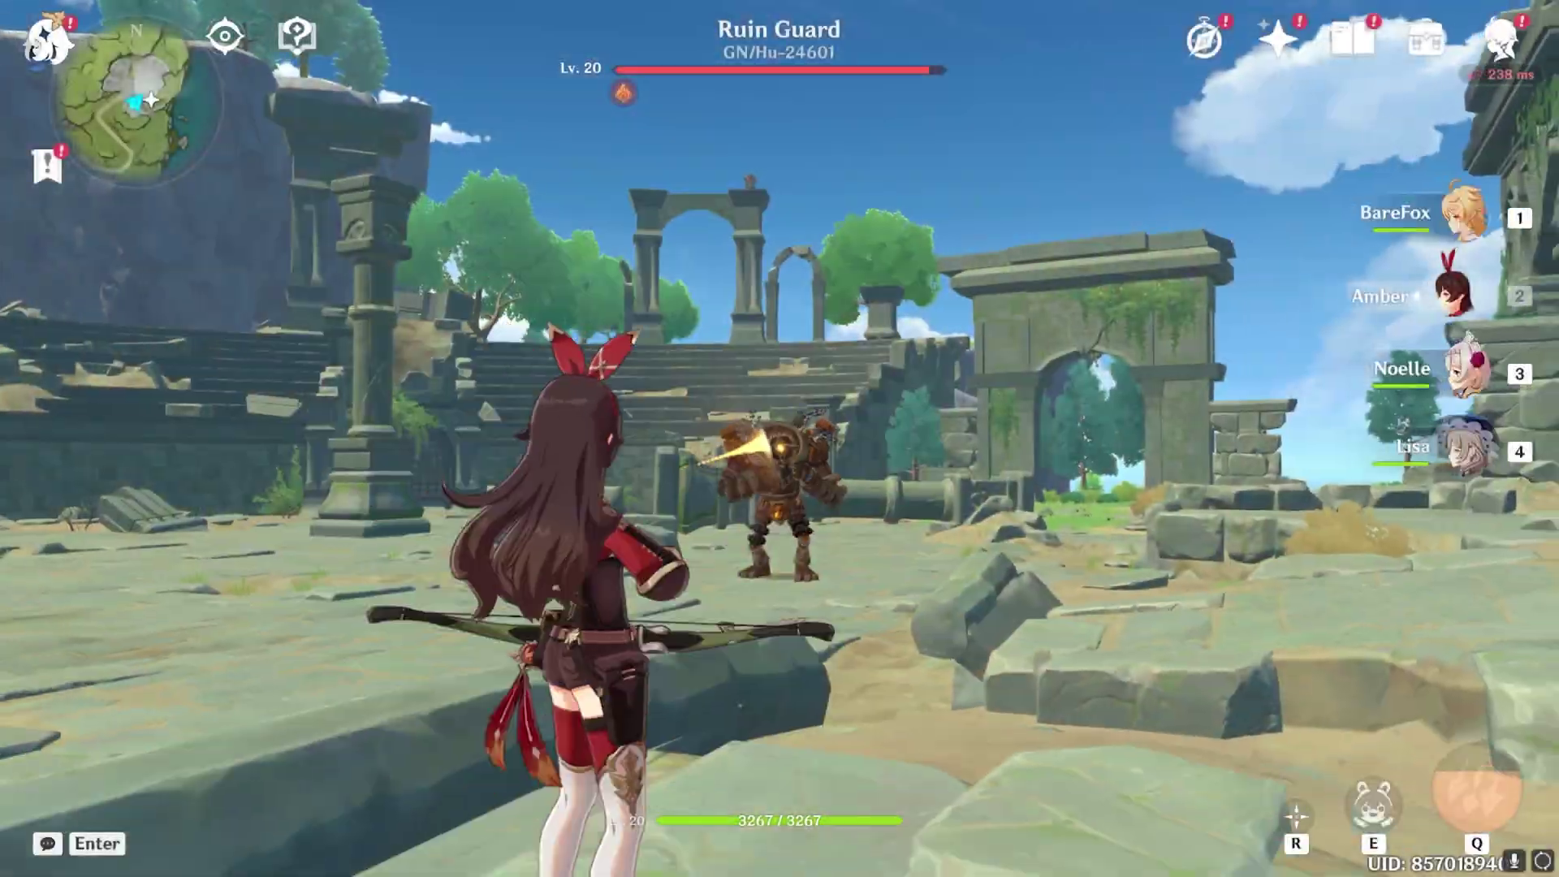
{"action": "key", "text": "r"}
{"action": "key", "text": "r"}
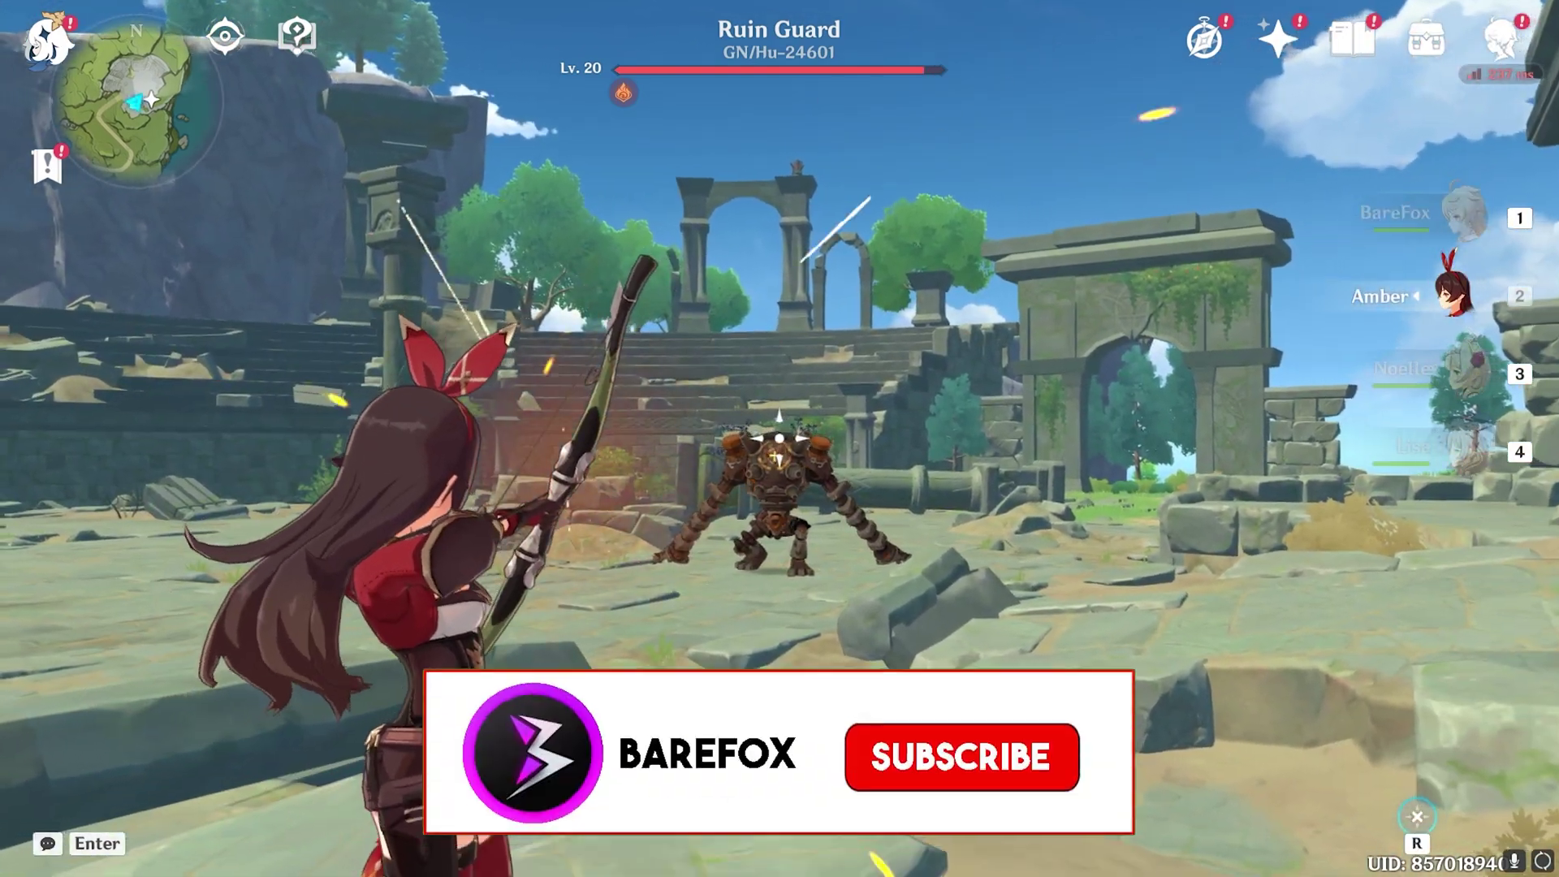
{"action": "key", "text": "w"}
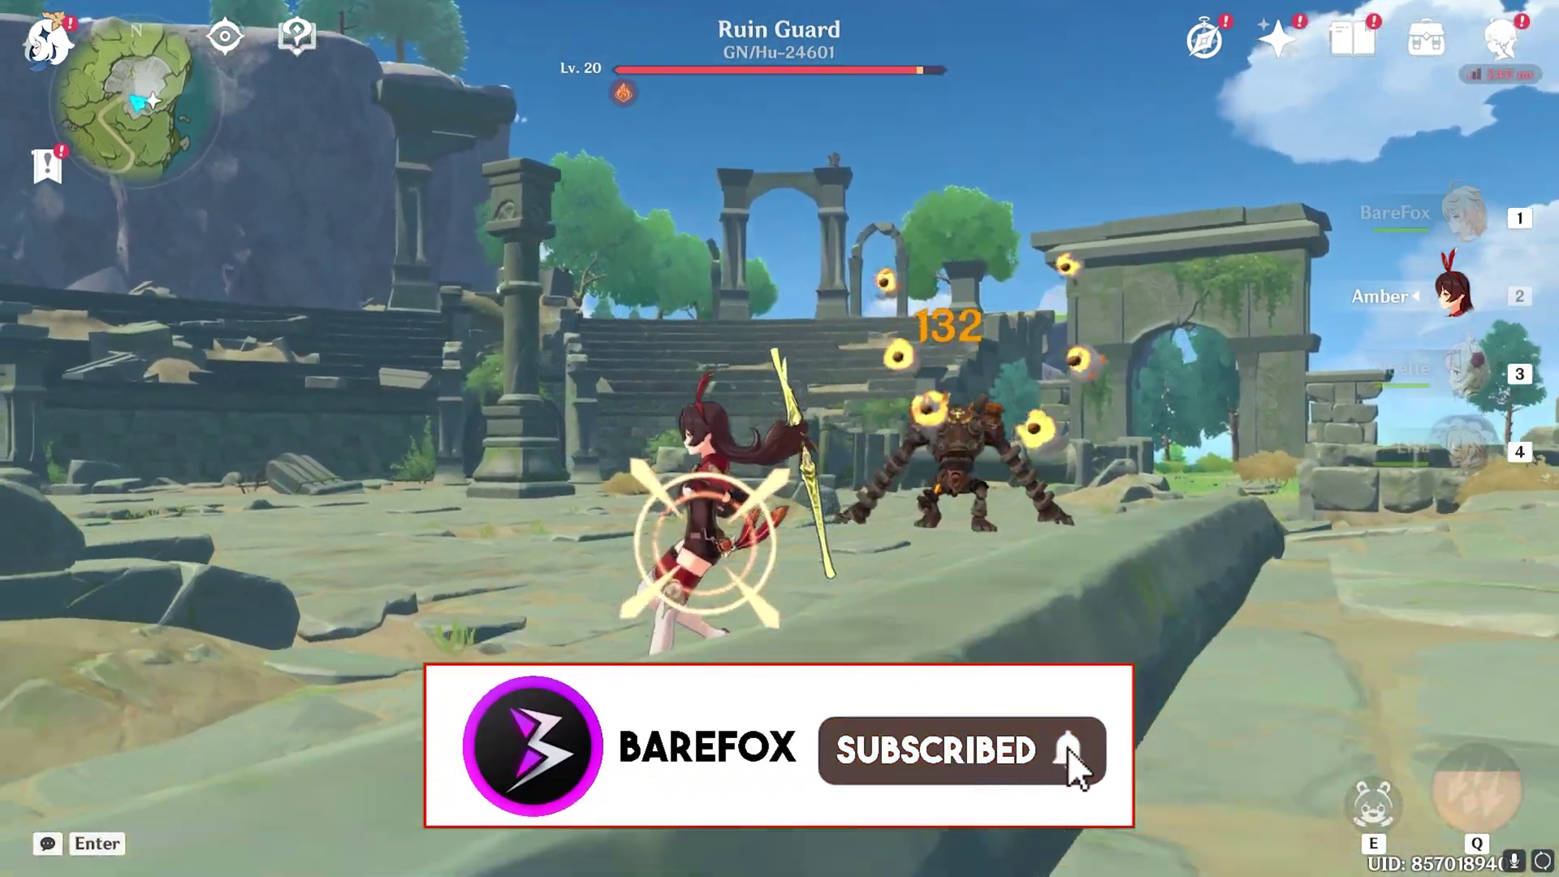
{"action": "key", "text": "r"}
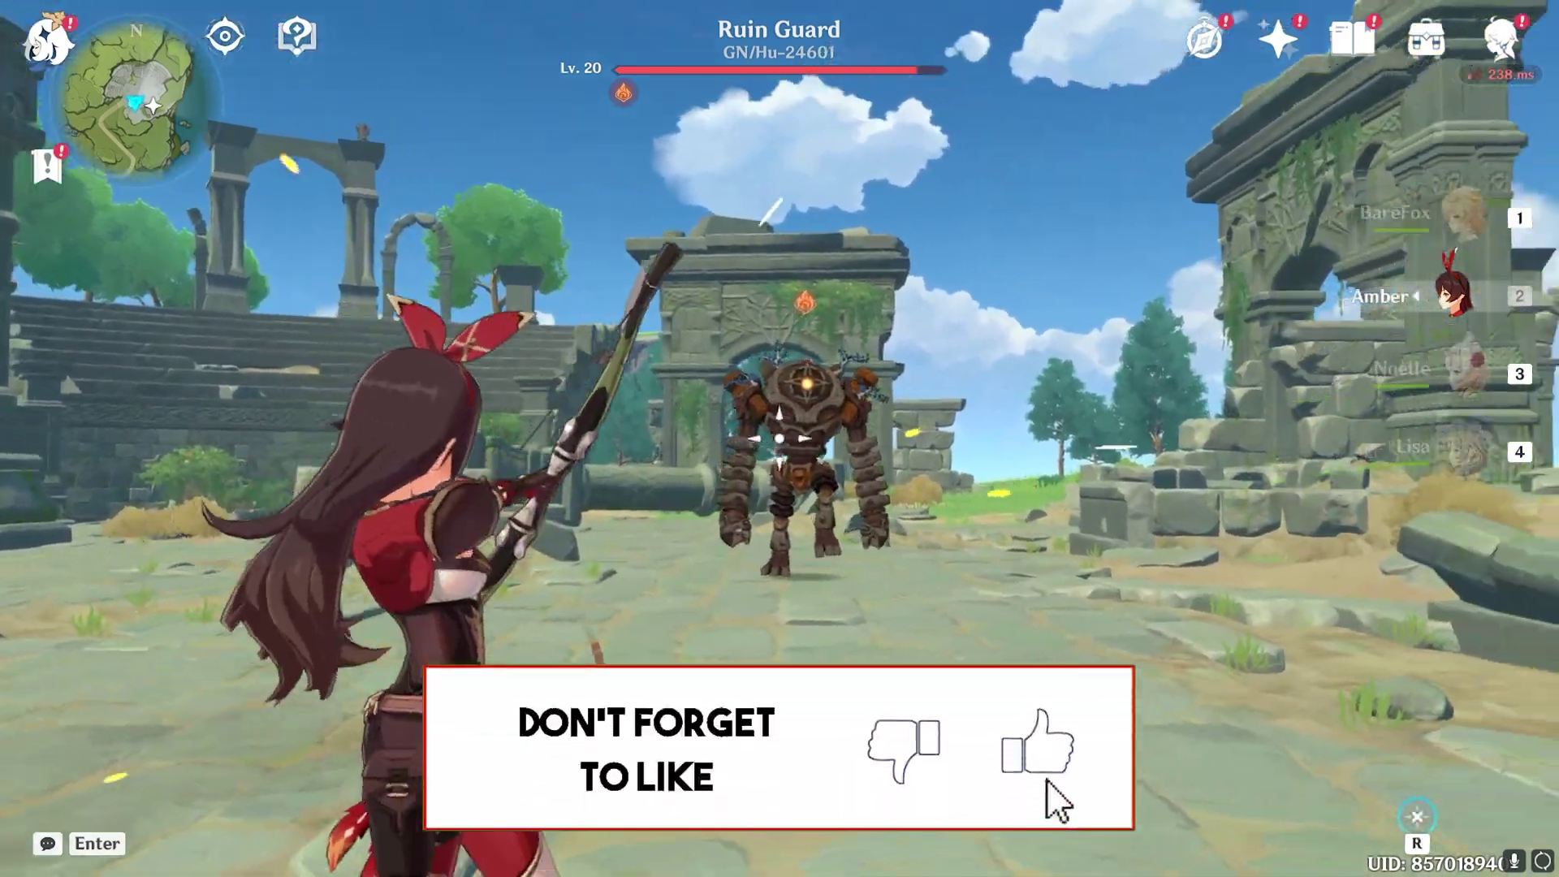
{"action": "key", "text": "shift"}
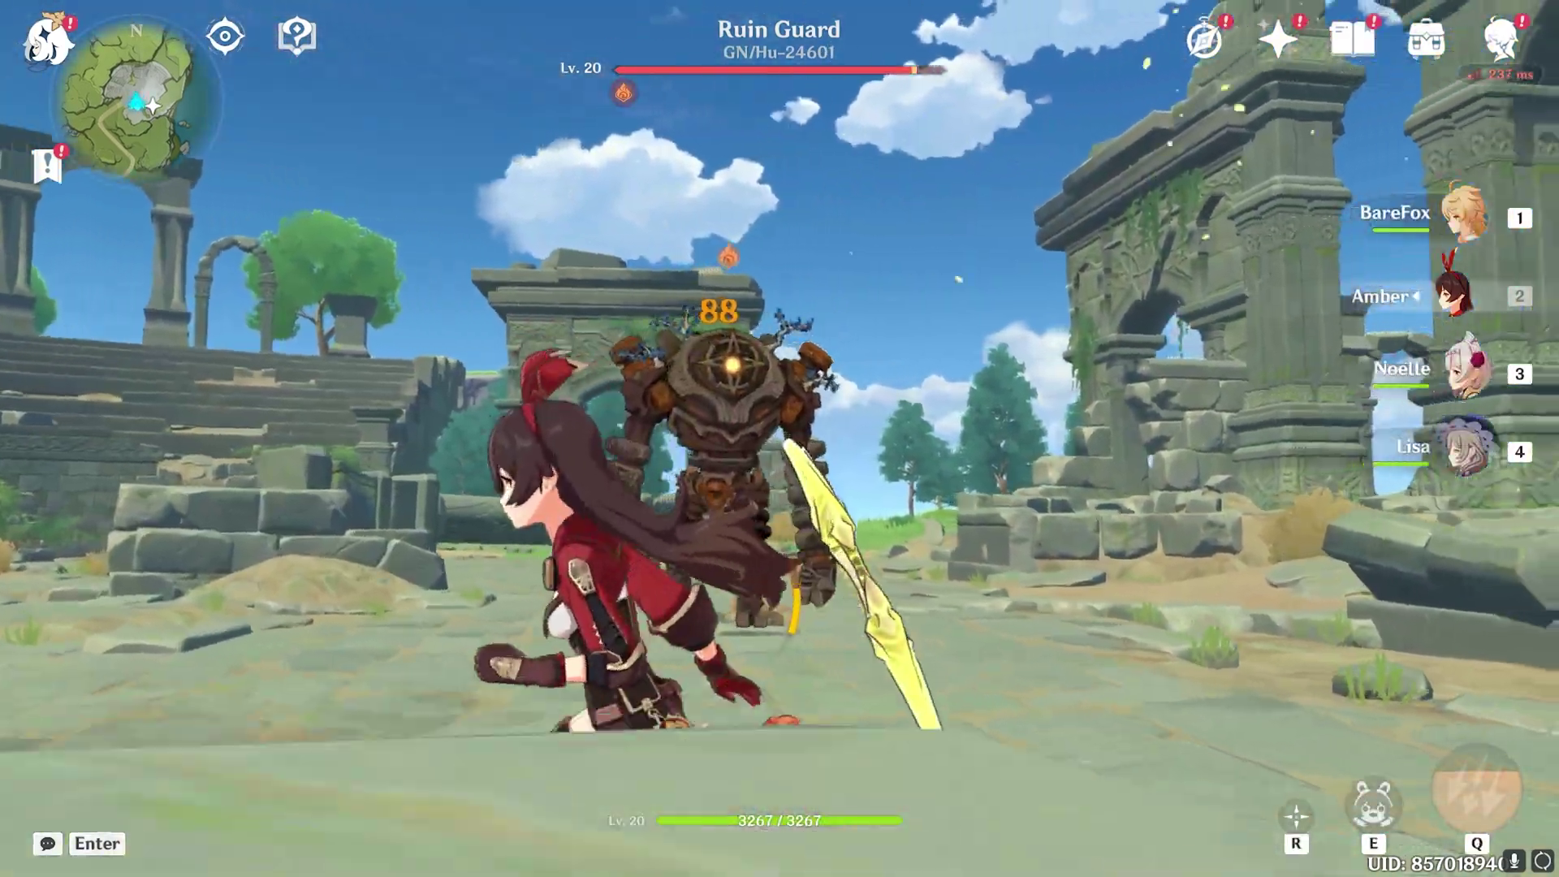
{"action": "key", "text": "r"}
{"action": "left_click", "coordinate": [780, 439]}
{"action": "key", "text": "a"}
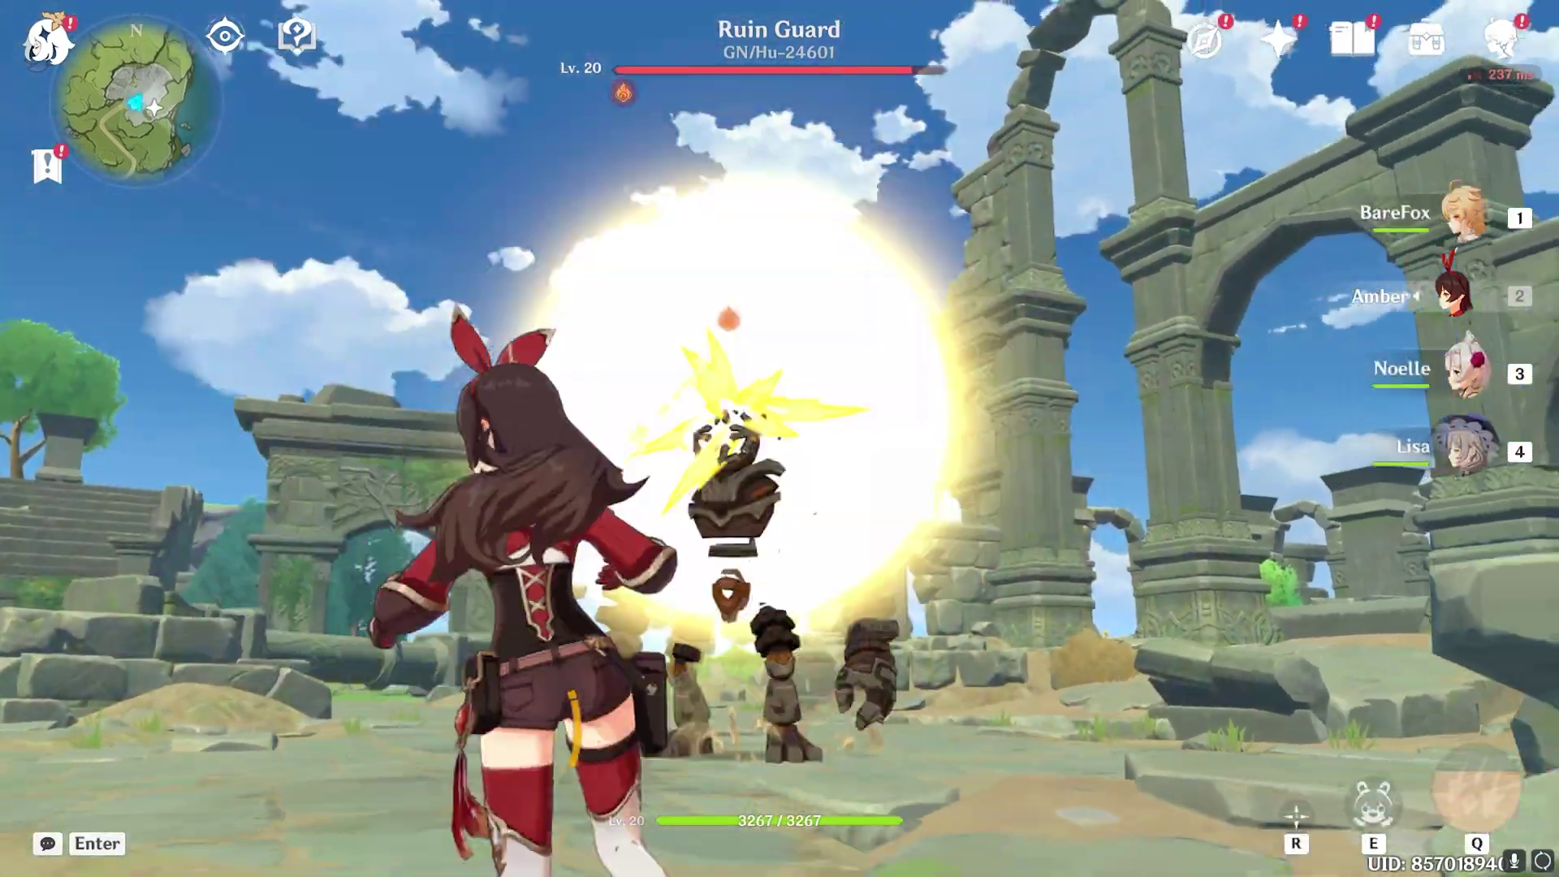